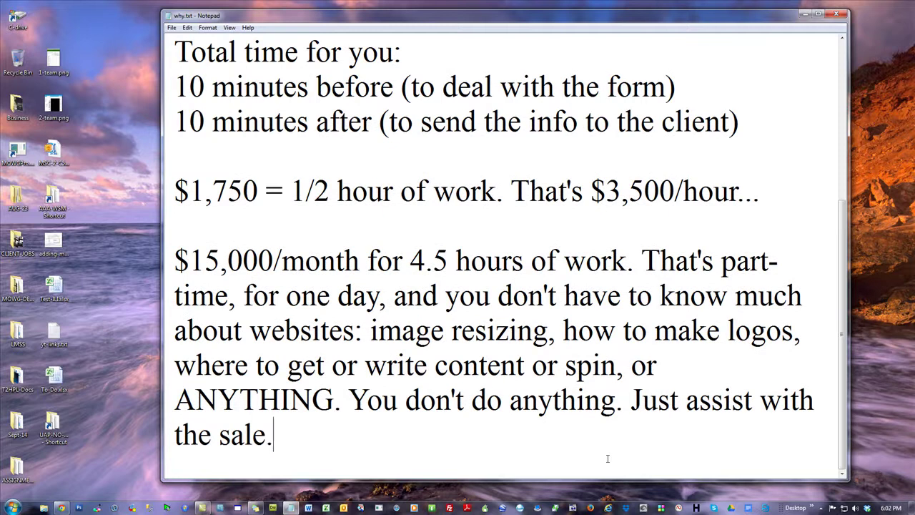
# - Add the line '$180,000/year if you work 5 hours/week.' to the note, then return to PayPal's saved buttons
pyautogui.press('Return')
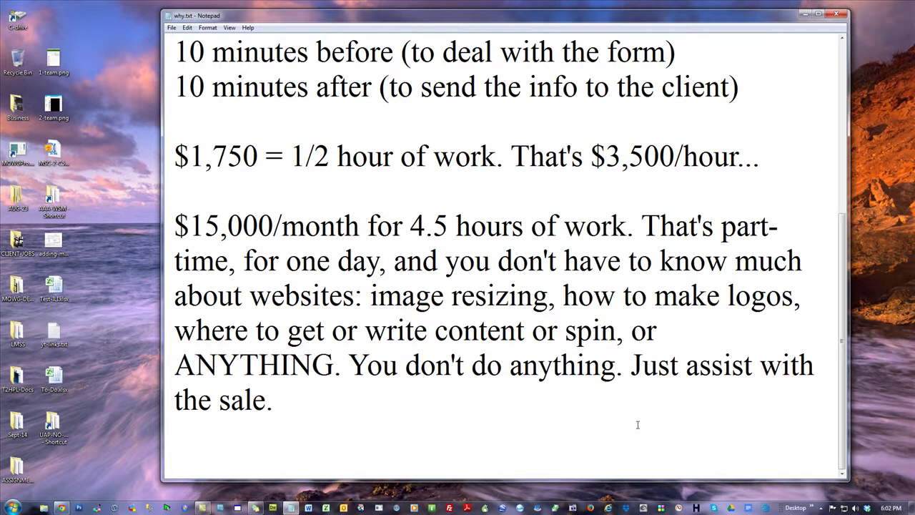
pyautogui.press('Return')
pyautogui.write('$180,.')
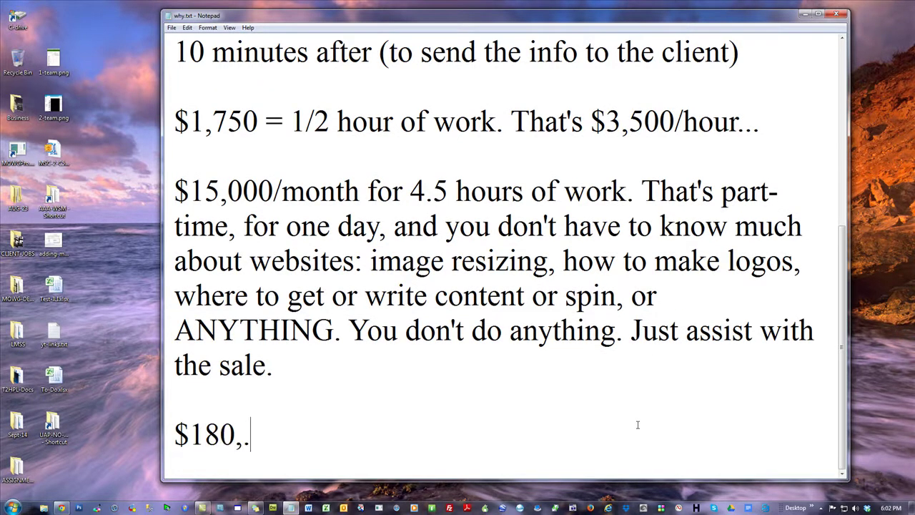
pyautogui.press('BackSpace')
pyautogui.write('00-')
pyautogui.press('BackSpace')
pyautogui.write('0/year if y')
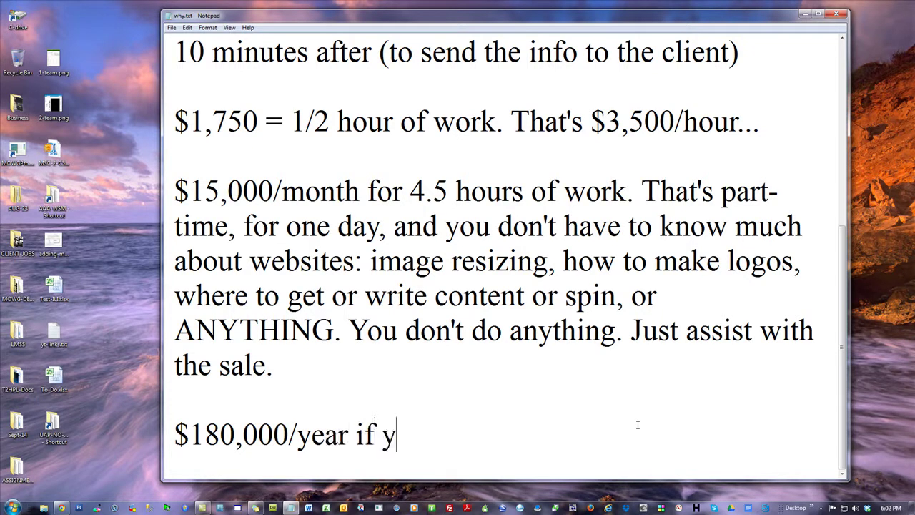
pyautogui.write('ou work ')
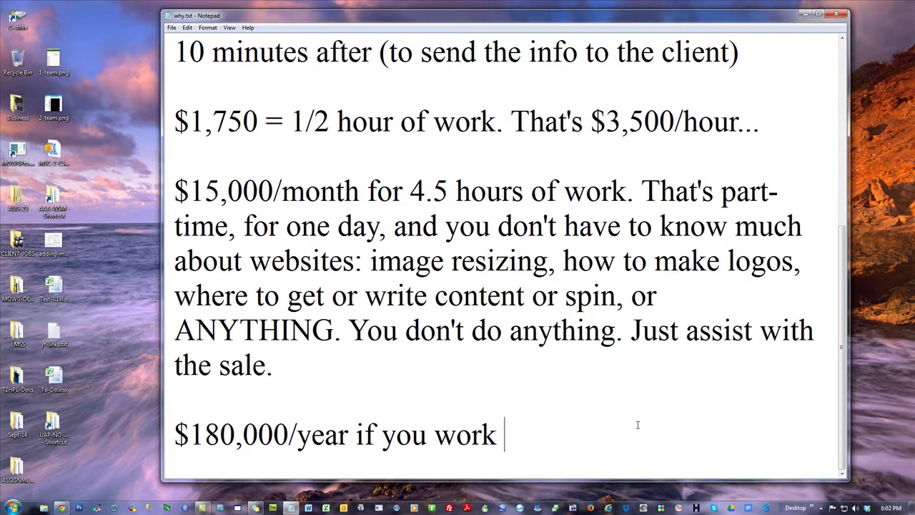
pyautogui.write('5 hours/week.')
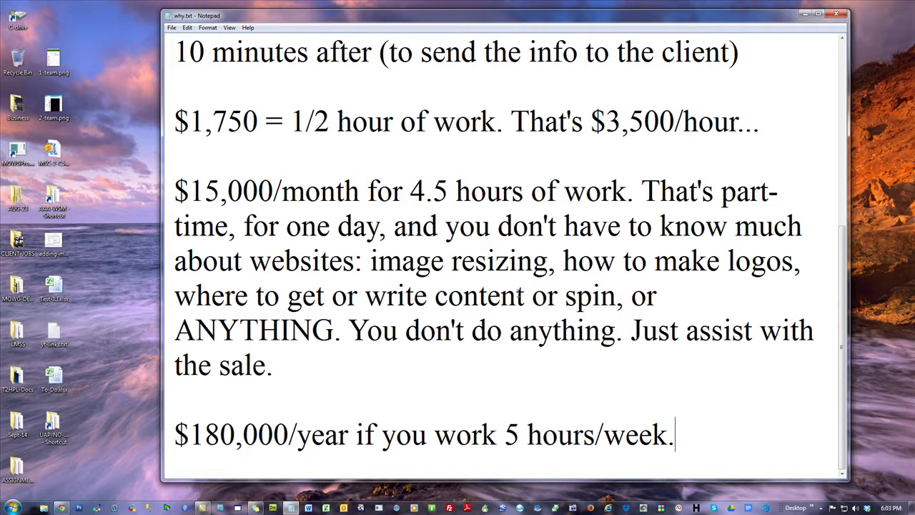
pyautogui.click(62, 508)
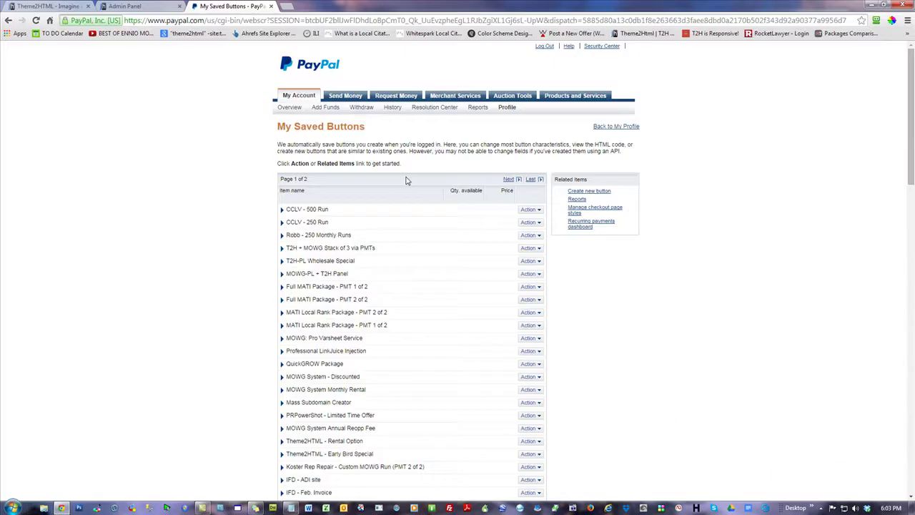
# - Create a new PayPal payment button and set its type to Buy Now
pyautogui.click(581, 191)
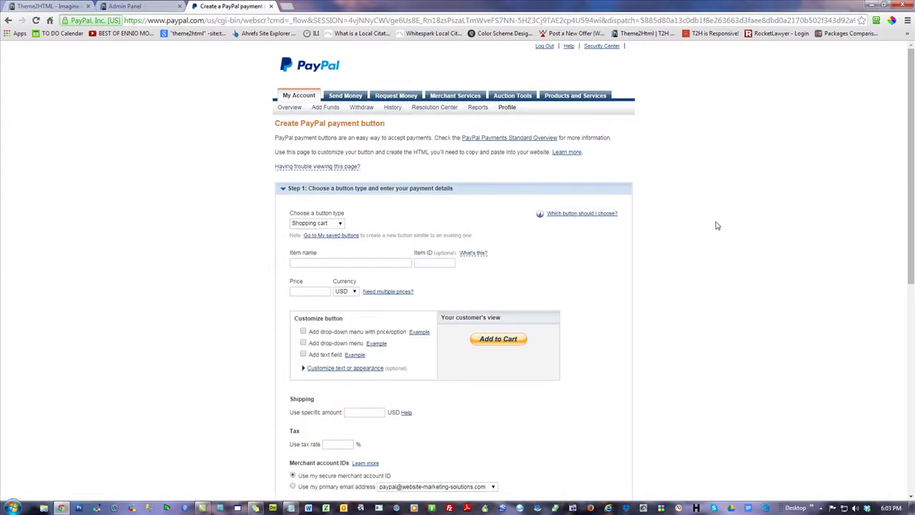
pyautogui.click(328, 224)
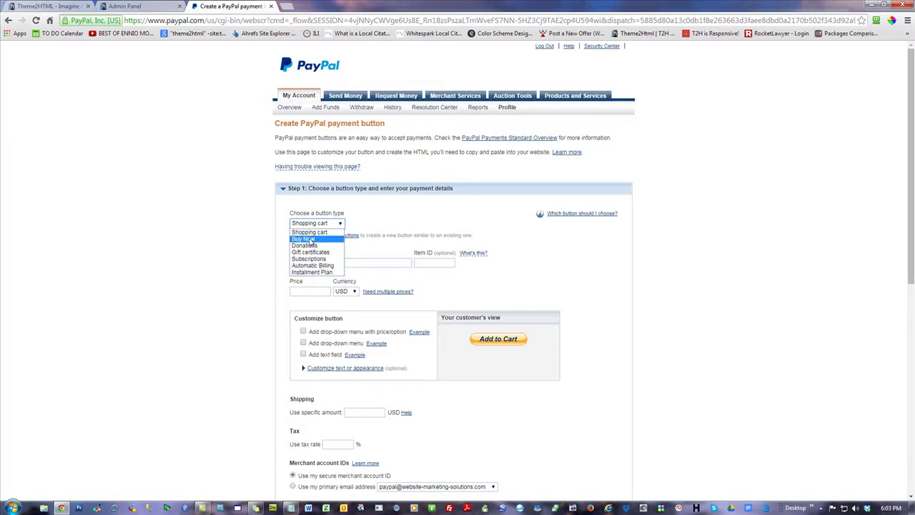
pyautogui.click(312, 241)
pyautogui.click(386, 266)
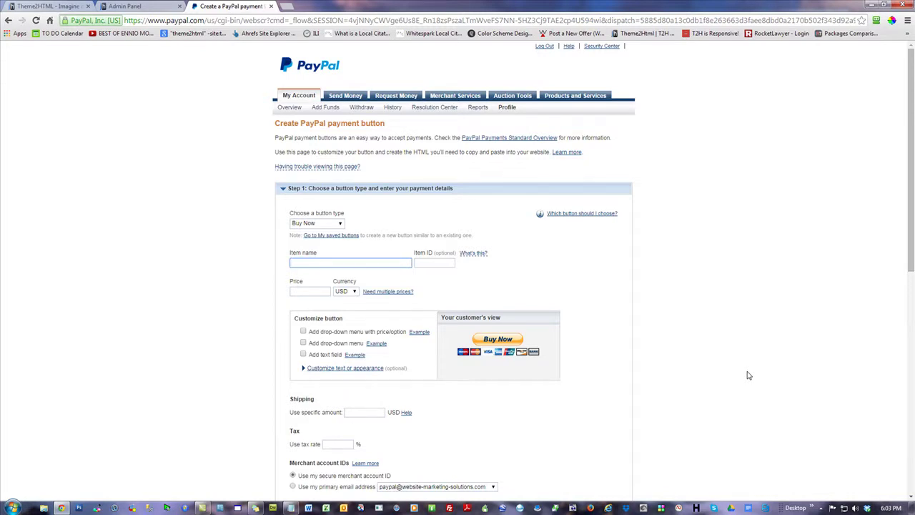
# - Enter 'Pro Website w/Panel' as the item name from the autofill suggestions
pyautogui.write('Prop')
pyautogui.press('BackSpace')
pyautogui.press('Down')
pyautogui.press('Return')
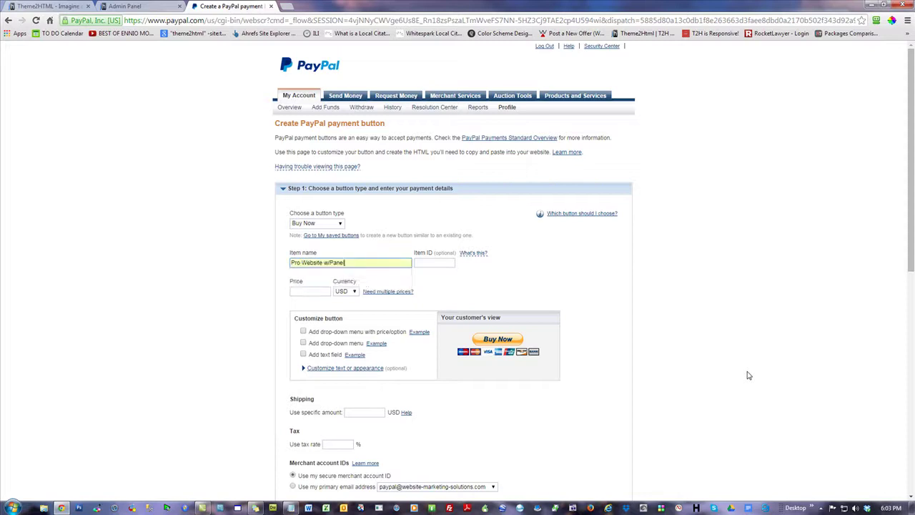
# - Set the item ID to PWP-1, check both fields, and zoom the page in
pyautogui.click(440, 264)
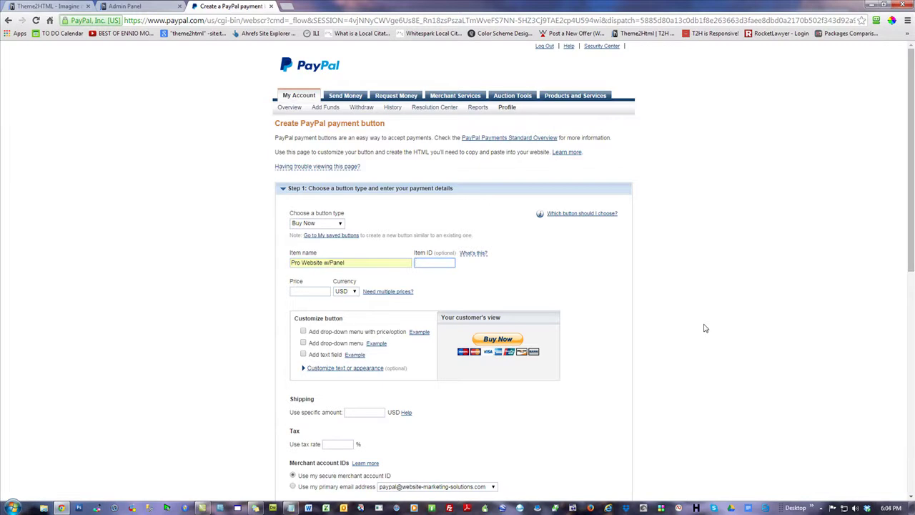
pyautogui.write('PWP-1')
pyautogui.click(793, 211)
pyautogui.tripleClick(438, 263)
pyautogui.click(162, 220)
pyautogui.moveTo(351, 262); pyautogui.dragTo(219, 284)
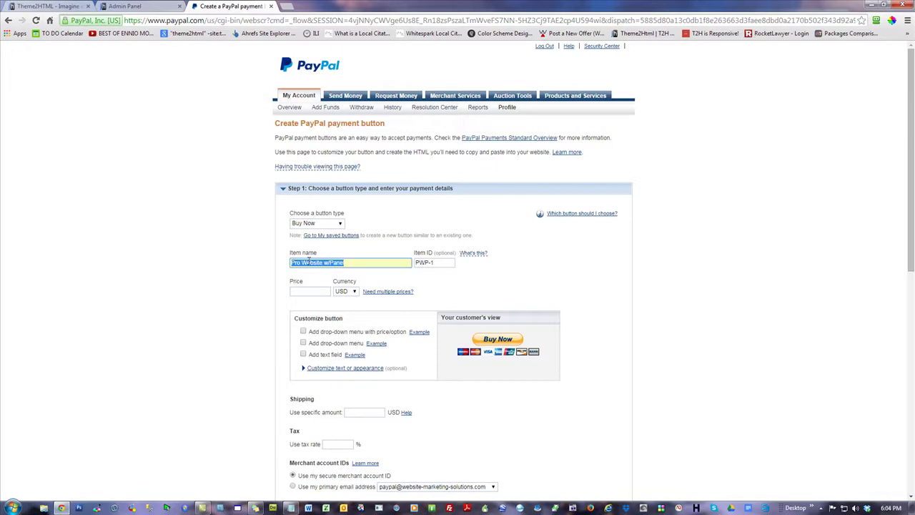
pyautogui.click(353, 262)
pyautogui.click(790, 244)
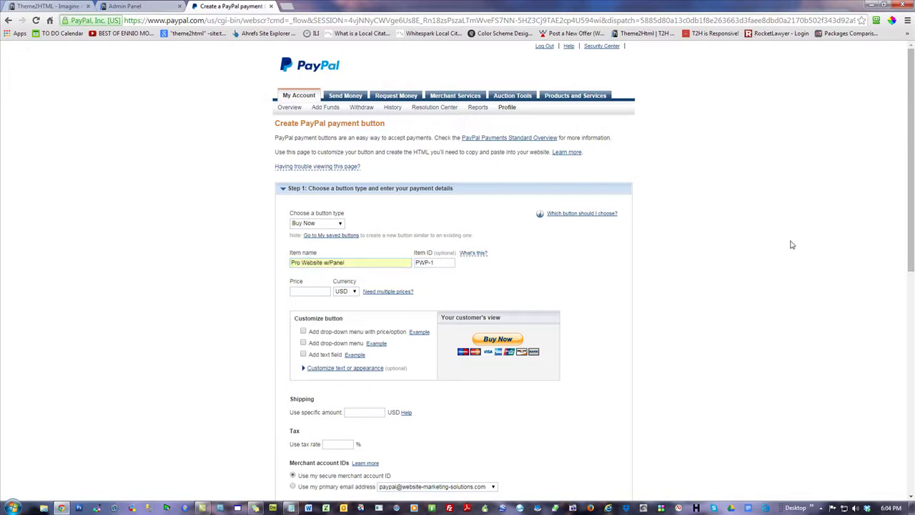
pyautogui.hotkey('ctrl', '+')
pyautogui.hotkey('ctrl', '+')
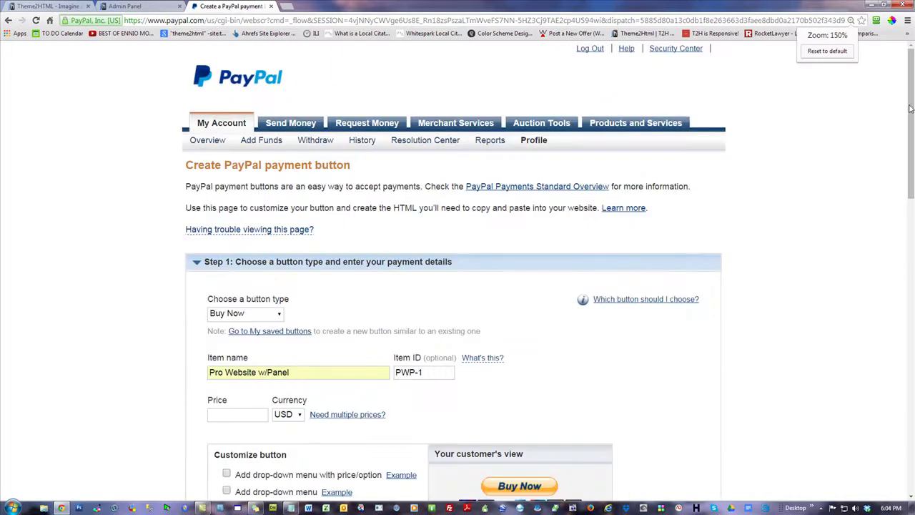
pyautogui.scroll(-3, 907, 121)
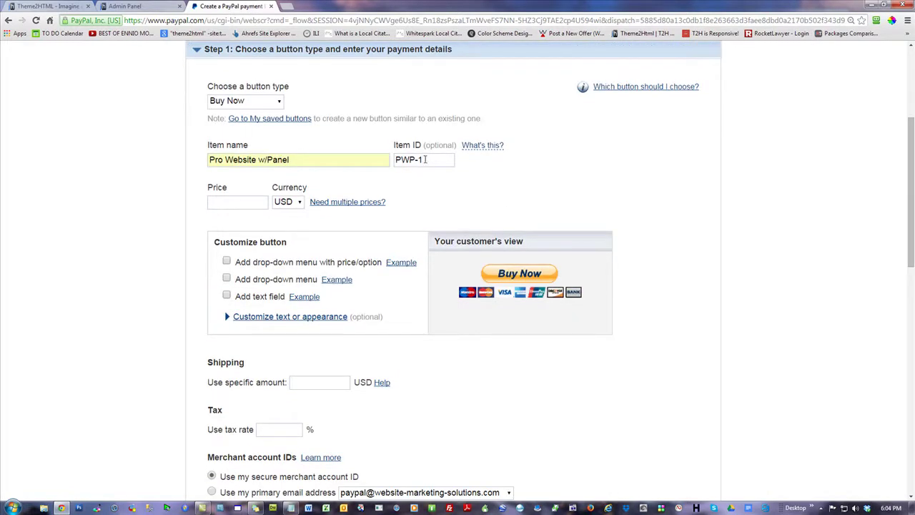
# - Try prices of 4995, 7495 and 19500 in the Price field
pyautogui.click(236, 203)
pyautogui.write('4995')
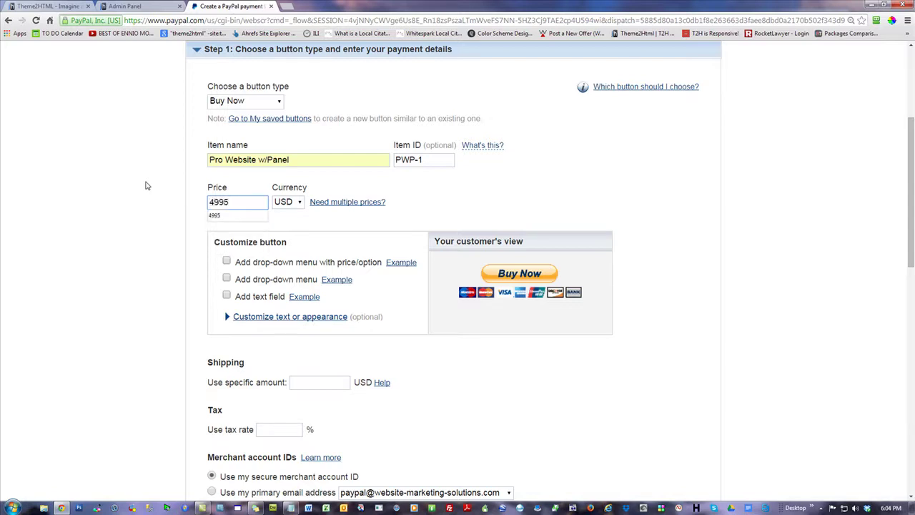
pyautogui.click(80, 157)
pyautogui.moveTo(218, 203); pyautogui.dragTo(71, 209)
pyautogui.write('74')
pyautogui.click(62, 199)
pyautogui.moveTo(243, 205); pyautogui.dragTo(103, 224)
pyautogui.write('19500')
# - Revise the price through 19,495 and 23,495, settling on a final 4995 USD
pyautogui.moveTo(218, 203); pyautogui.dragTo(280, 211)
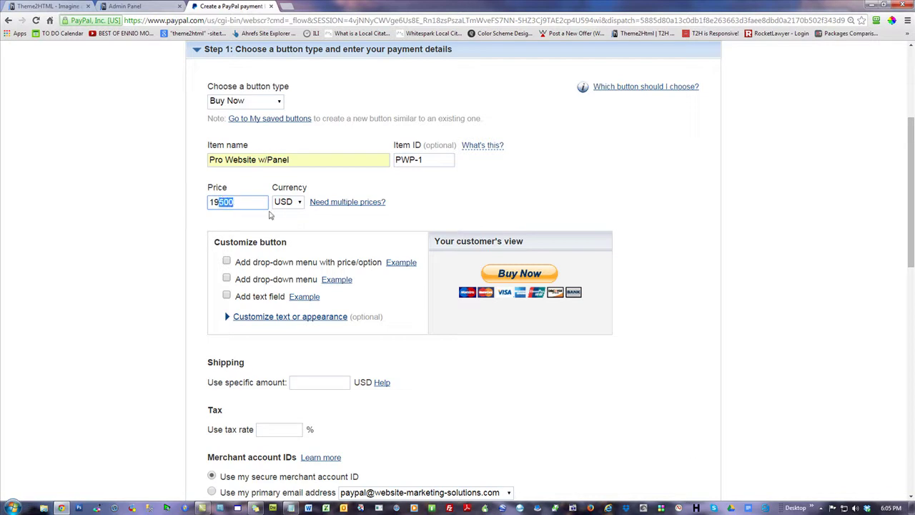
pyautogui.write(',495')
pyautogui.moveTo(217, 203); pyautogui.dragTo(208, 203)
pyautogui.write('17')
pyautogui.press('BackSpace')
pyautogui.press('BackSpace')
pyautogui.write('23')
pyautogui.click(258, 204)
pyautogui.hotkey('ctrl', 'a')
pyautogui.write('4995')
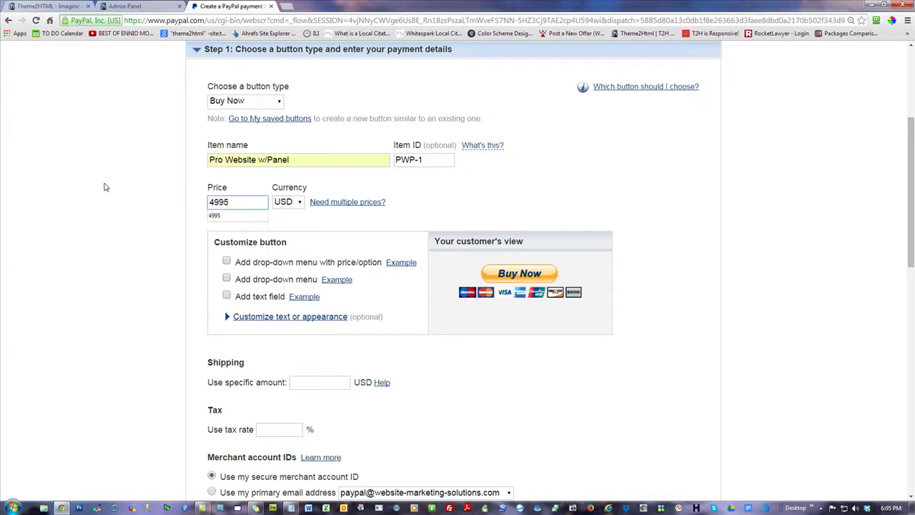
pyautogui.click(105, 188)
pyautogui.moveTo(246, 201); pyautogui.dragTo(13, 202)
pyautogui.click(114, 157)
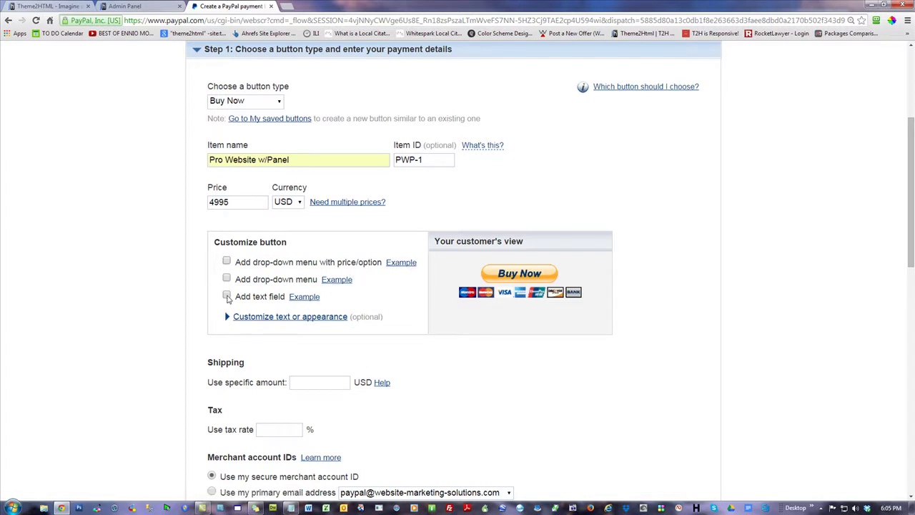
# - Add a customer text field named 'Best Email for Contact' to the Buy Now button
pyautogui.click(226, 296)
pyautogui.click(334, 340)
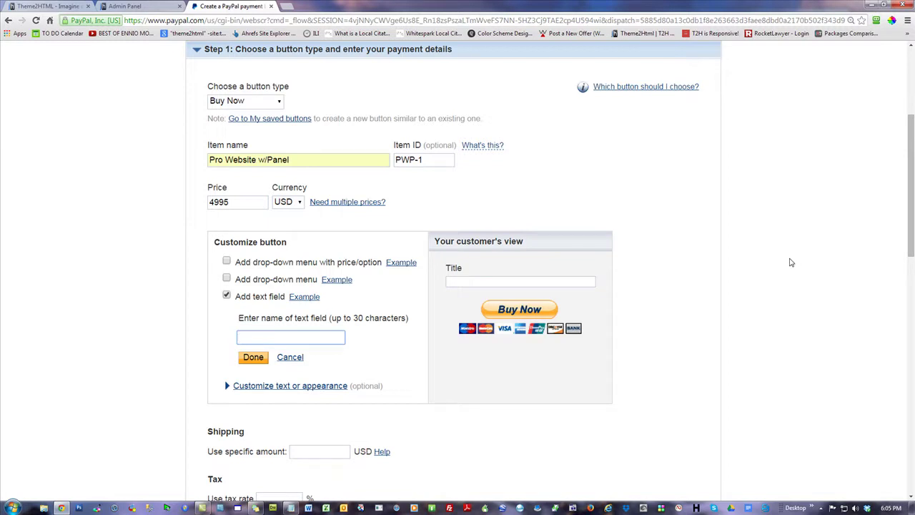
pyautogui.write('Best E')
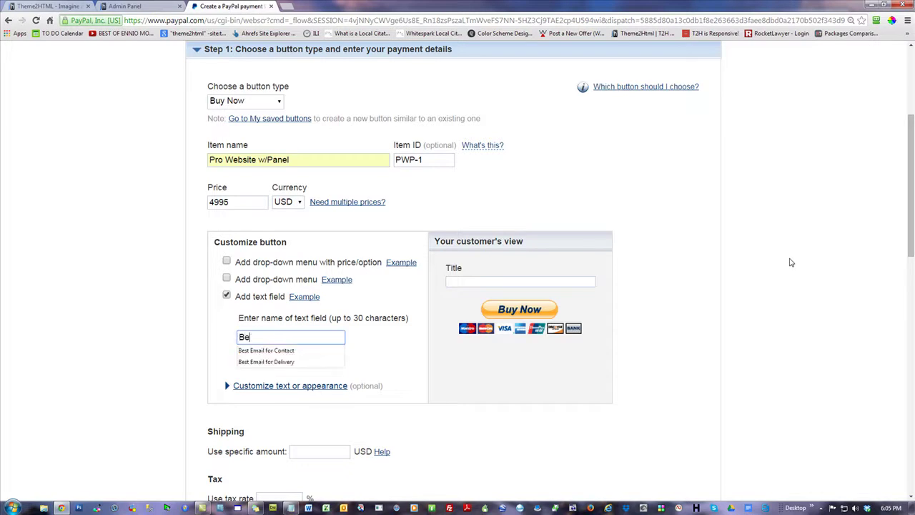
pyautogui.write('for Contact')
pyautogui.press('Escape')
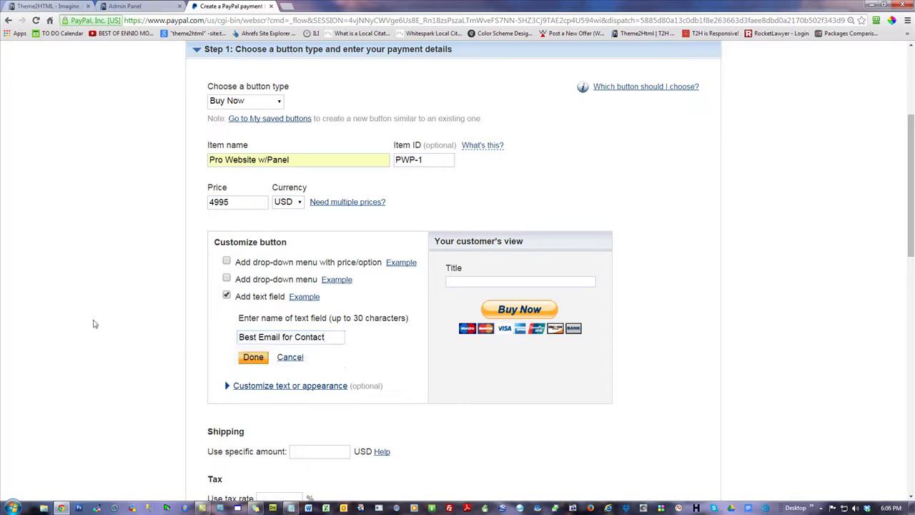
pyautogui.hotkey('ctrl', 'a')
pyautogui.click(142, 291)
pyautogui.click(253, 359)
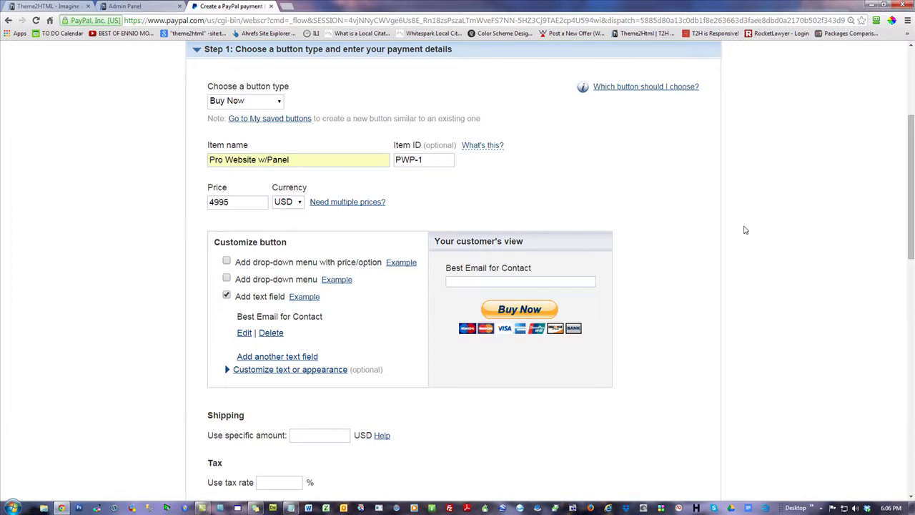
pyautogui.scroll(-2, 777, 387)
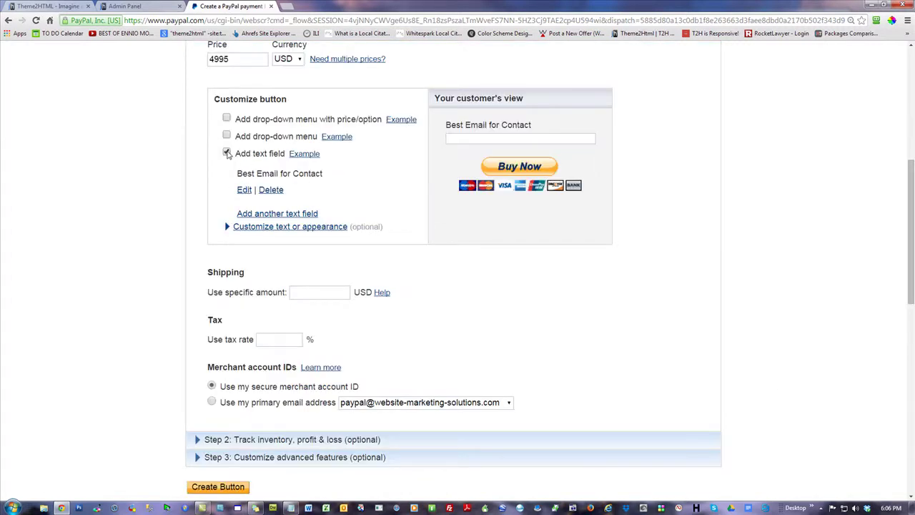
pyautogui.click(227, 153)
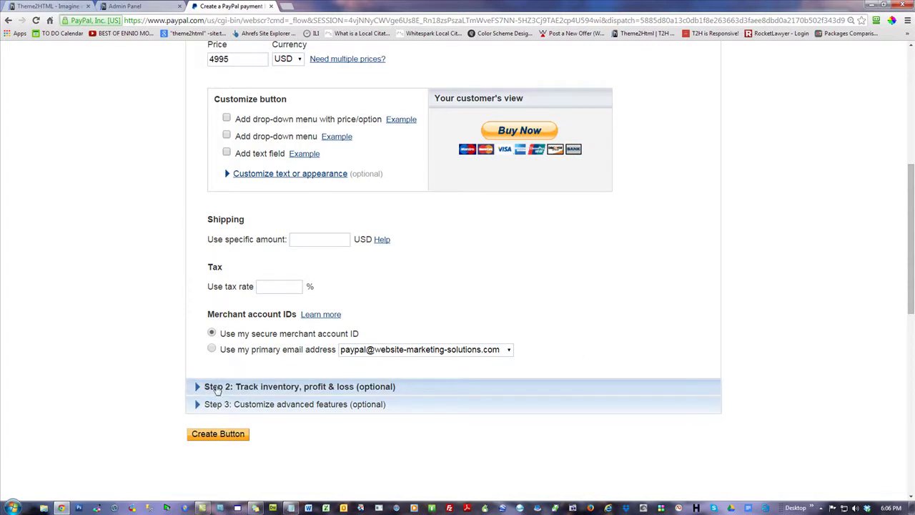
pyautogui.click(223, 386)
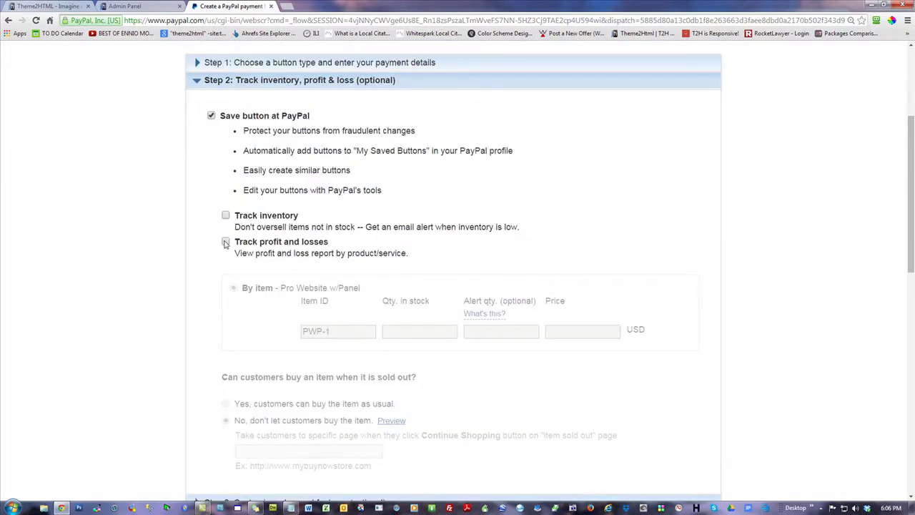
pyautogui.moveTo(315, 118); pyautogui.dragTo(100, 179)
pyautogui.click(92, 168)
pyautogui.click(197, 80)
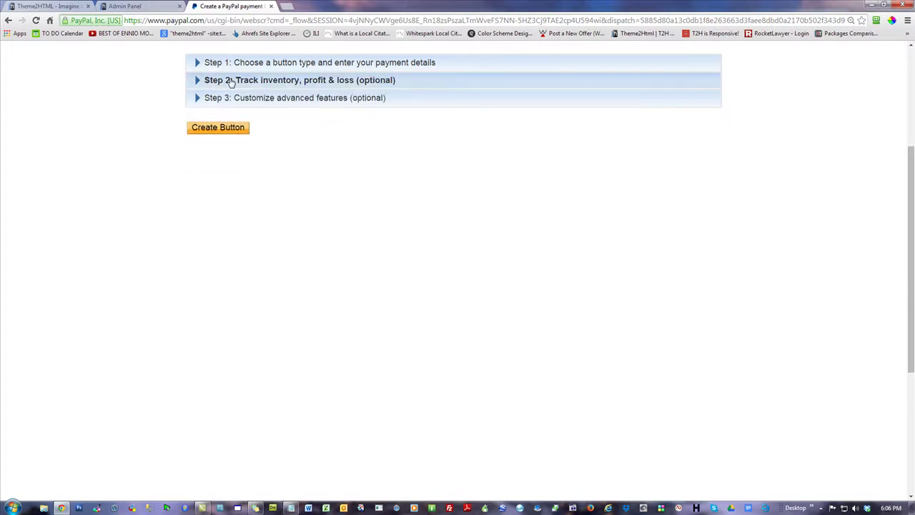
pyautogui.scroll(3, 95, 210)
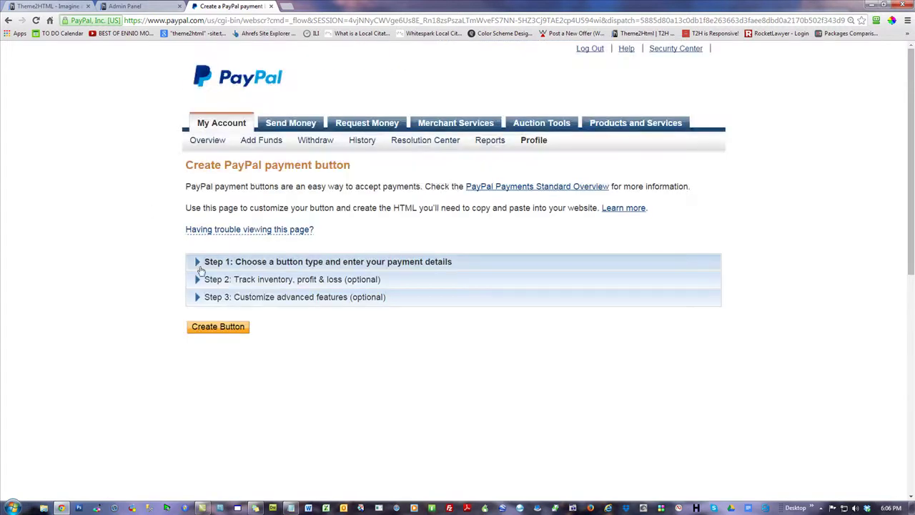
pyautogui.click(199, 263)
pyautogui.scroll(-3, 390, 311)
pyautogui.scroll(-2, 390, 310)
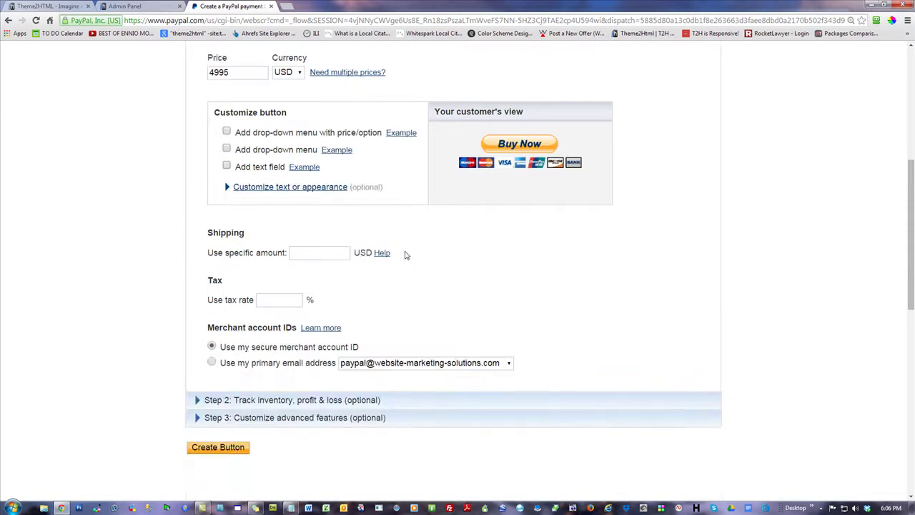
pyautogui.moveTo(363, 348); pyautogui.dragTo(221, 351)
pyautogui.click(796, 201)
pyautogui.scroll(2, 175, 225)
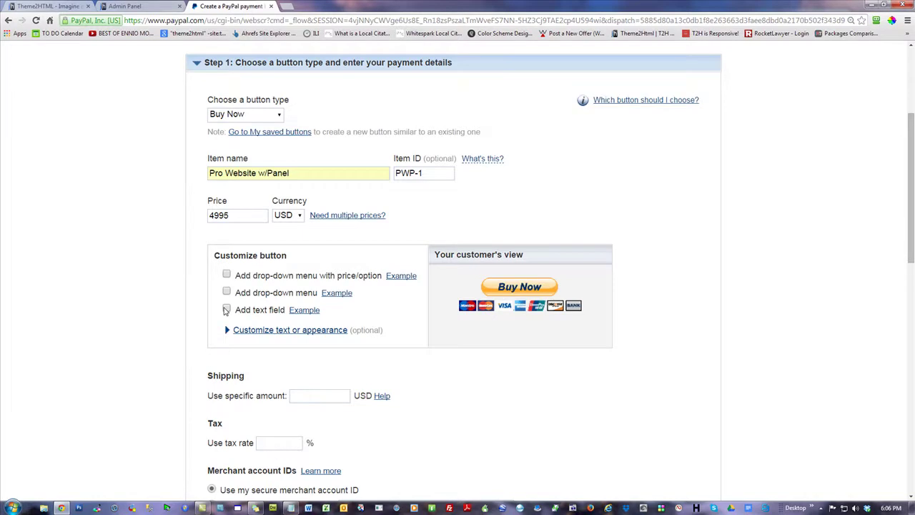
pyautogui.scroll(-2, 98, 320)
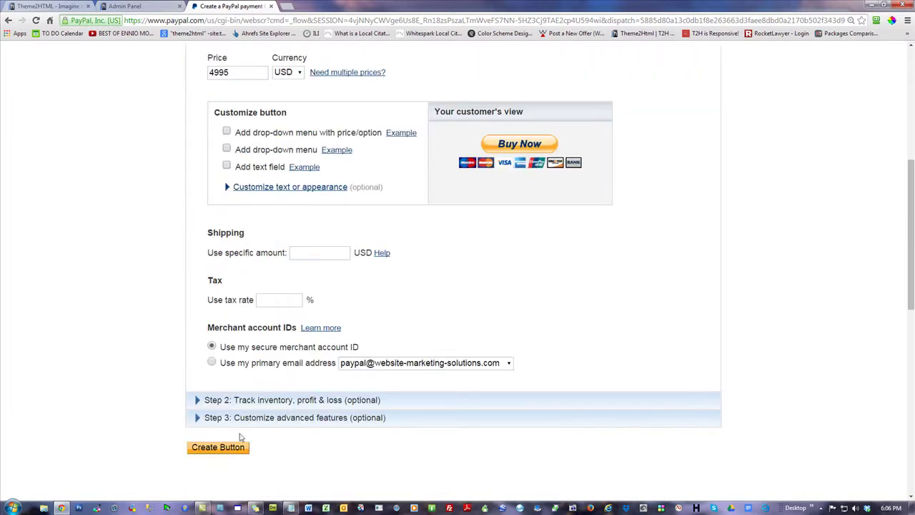
# - Expand Step 3's advanced features and scroll down to the checkout URL options
pyautogui.click(317, 418)
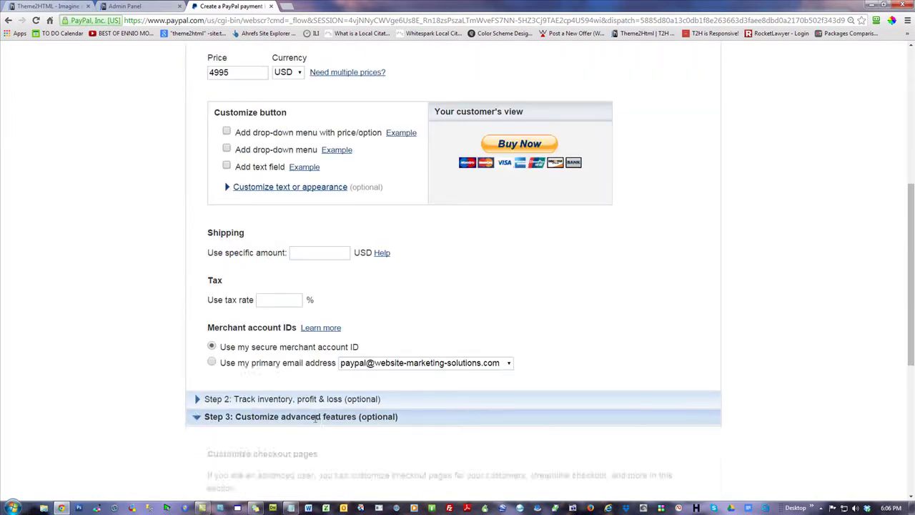
pyautogui.scroll(-6, 104, 304)
pyautogui.scroll(1, 105, 305)
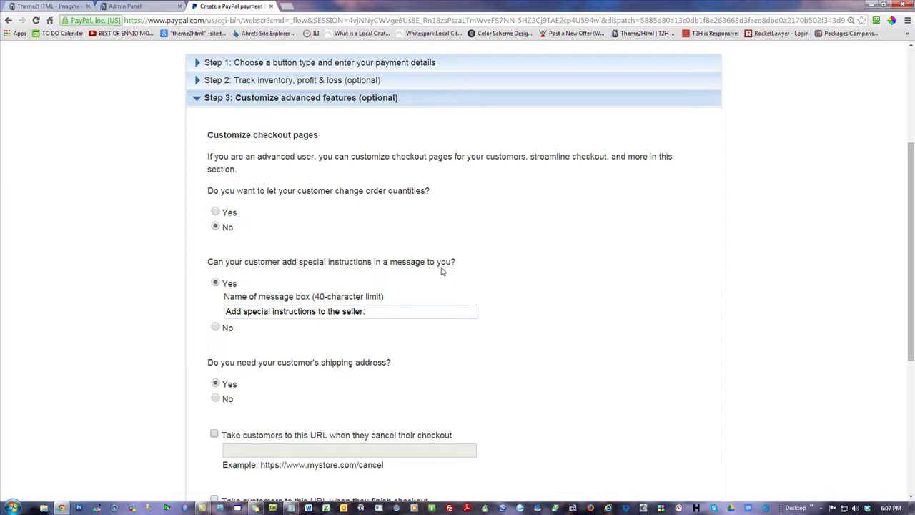
pyautogui.moveTo(381, 314); pyautogui.dragTo(14, 320)
pyautogui.click(76, 191)
pyautogui.scroll(-2, 103, 289)
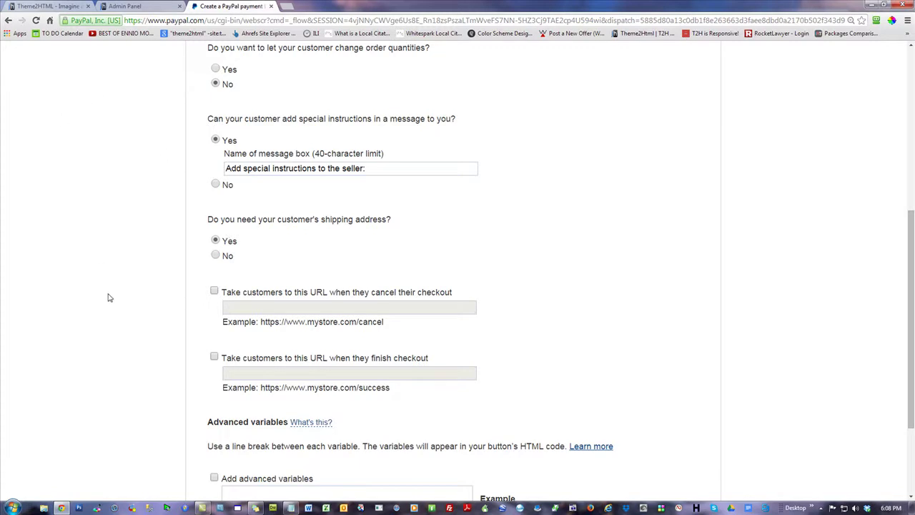
# - Reopen Step 1 to check the 4995 price, then collapse it
pyautogui.scroll(4, 102, 266)
pyautogui.click(199, 209)
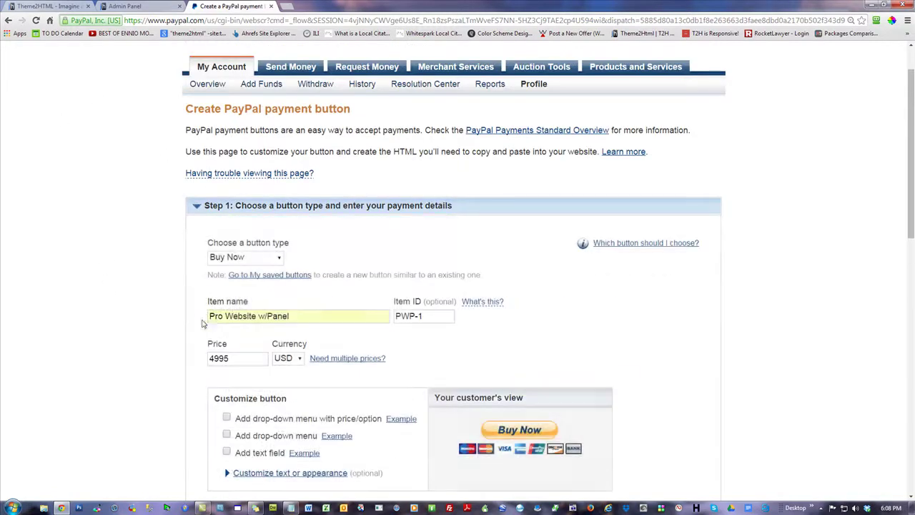
pyautogui.scroll(-2, 247, 357)
pyautogui.doubleClick(241, 217)
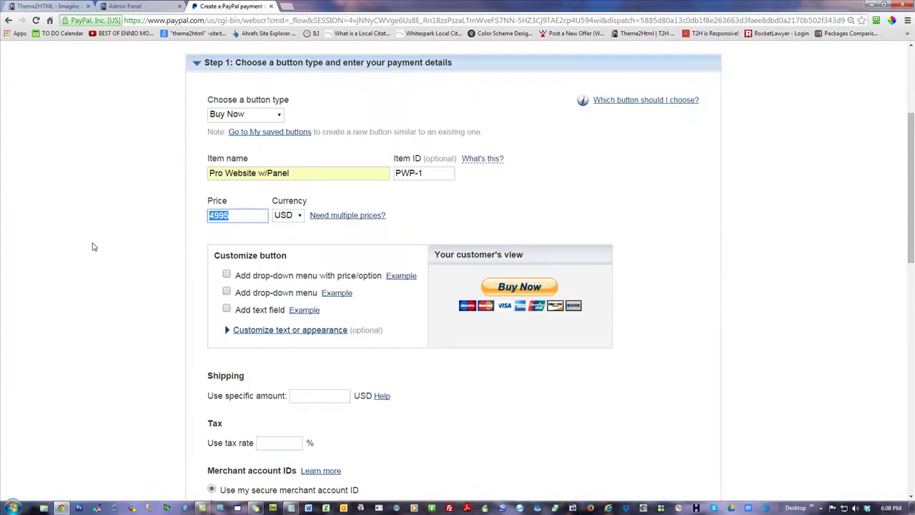
pyautogui.click(199, 65)
# - Reopen Step 3 and enable redirecting customers to a URL when they cancel checkout
pyautogui.click(203, 97)
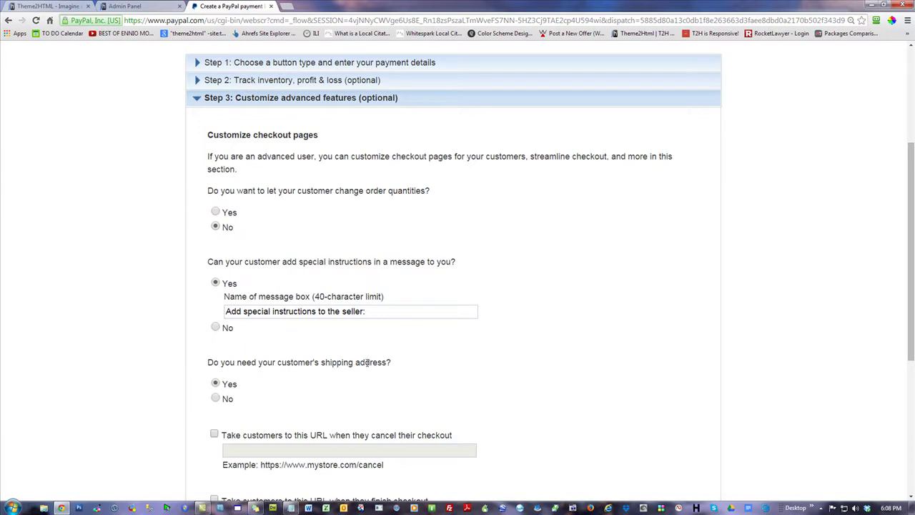
pyautogui.moveTo(384, 362); pyautogui.dragTo(292, 362)
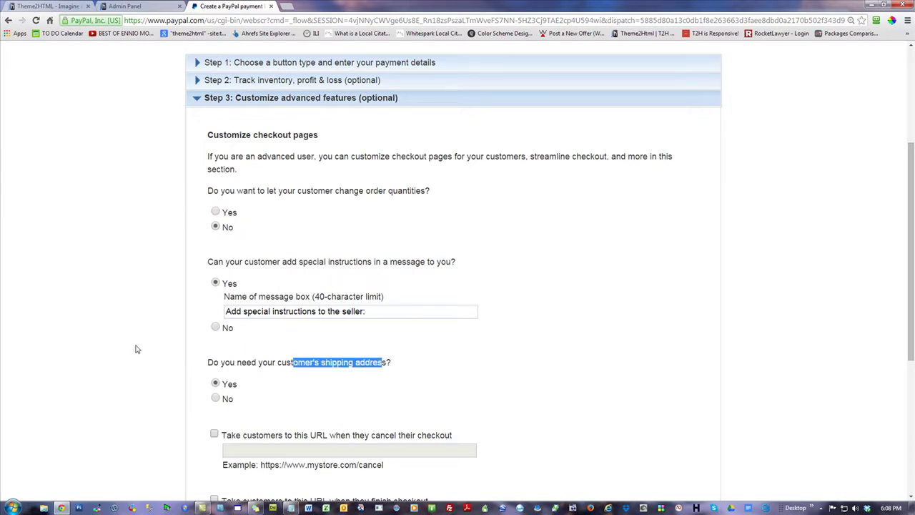
pyautogui.moveTo(101, 272); pyautogui.dragTo(105, 303)
pyautogui.click(129, 345)
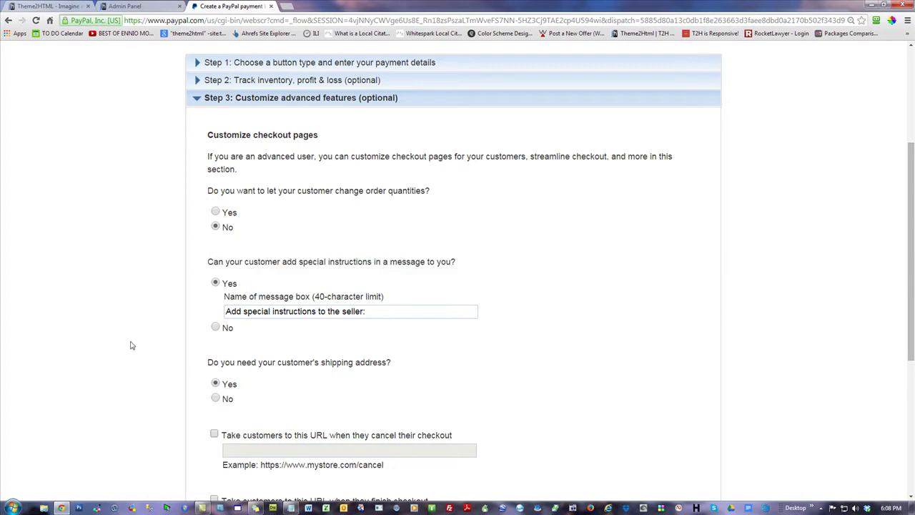
pyautogui.scroll(-2, 125, 341)
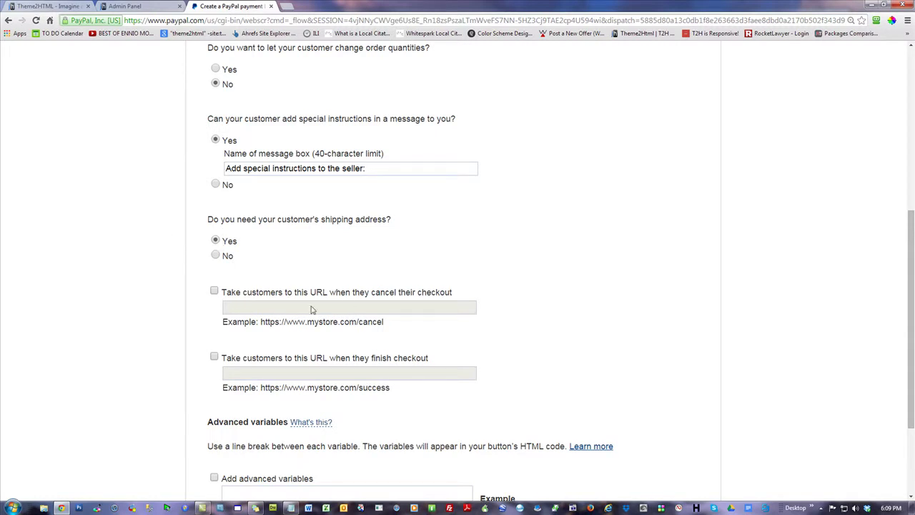
pyautogui.click(214, 292)
pyautogui.click(286, 306)
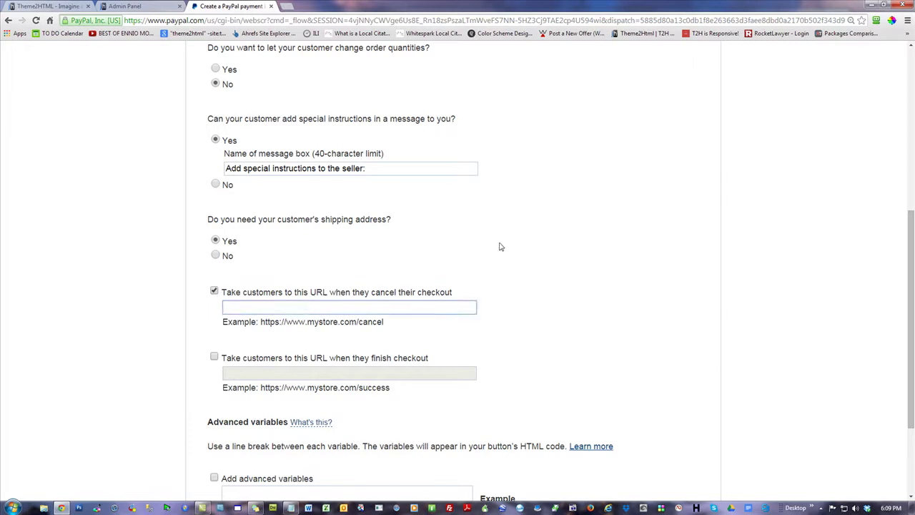
# - Log in to the site's Admin Panel and open its Pages list
pyautogui.click(141, 6)
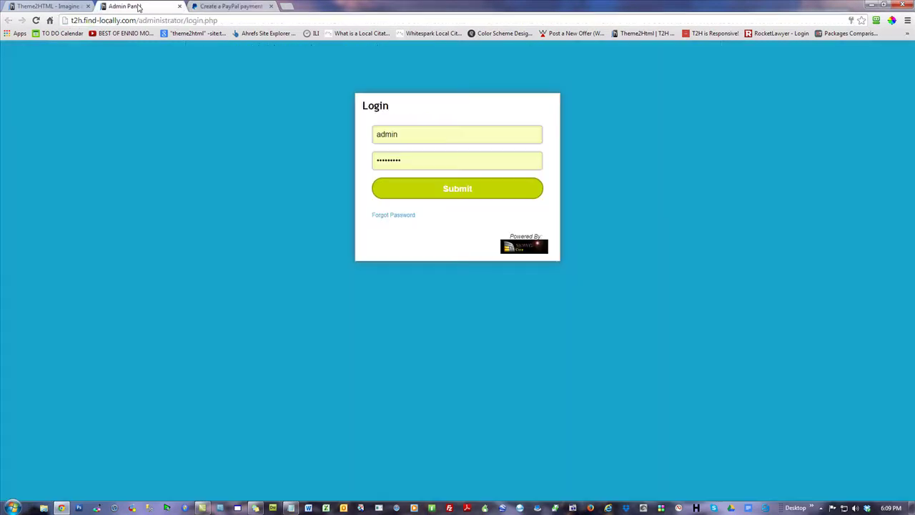
pyautogui.click(429, 188)
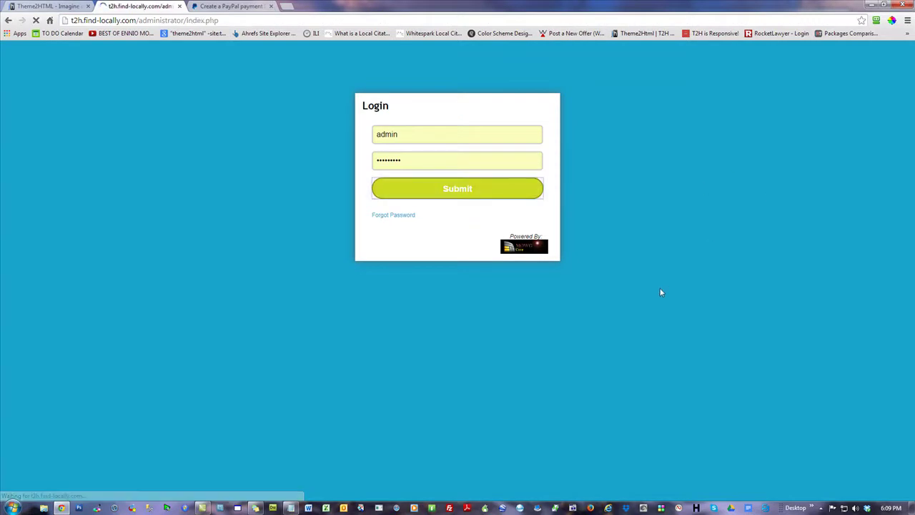
pyautogui.click(38, 169)
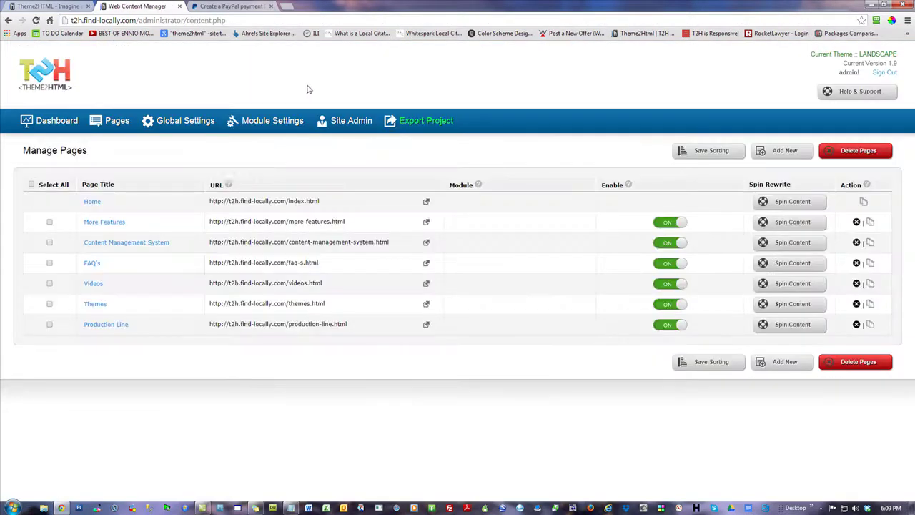
# - Copy the Theme2HTML homepage address into PayPal's cancel-checkout URL field
pyautogui.click(60, 7)
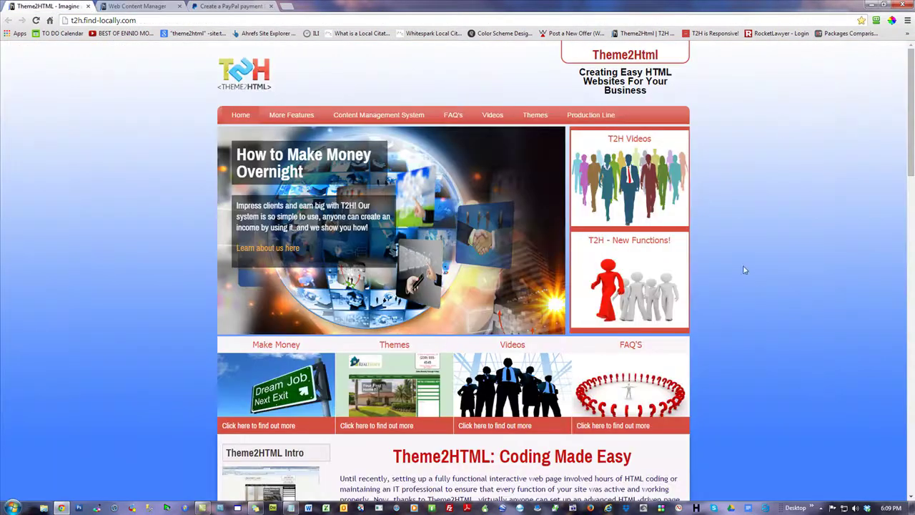
pyautogui.scroll(-2, 743, 268)
pyautogui.moveTo(911, 106)
pyautogui.mouseDown()
pyautogui.moveTo(912, 357)
pyautogui.moveTo(912, 98)
pyautogui.mouseUp()
pyautogui.click(129, 20)
pyautogui.hotkey('ctrl', 'c')
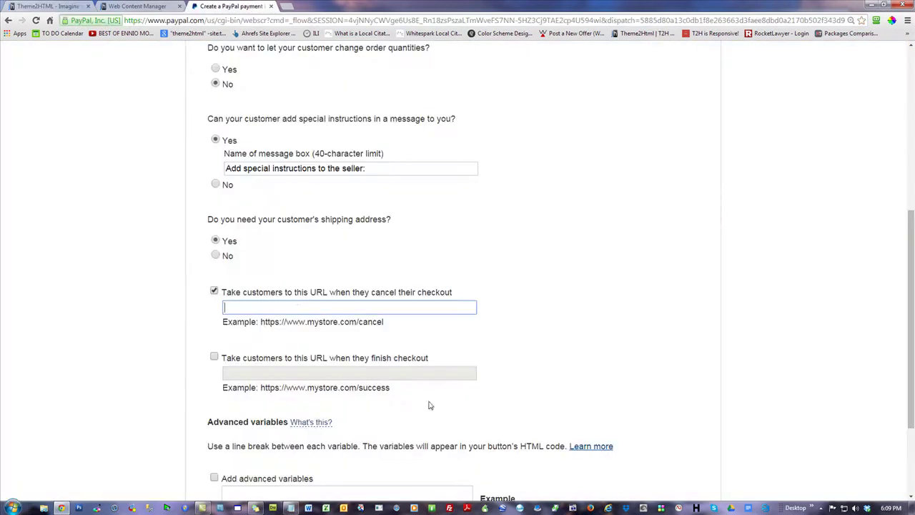
pyautogui.click(205, 6)
pyautogui.hotkey('ctrl', 'v')
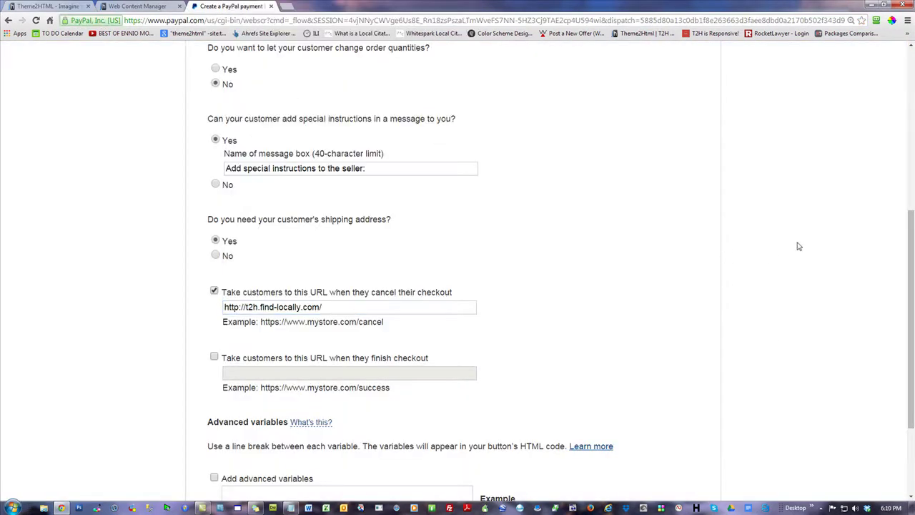
pyautogui.scroll(-2, 776, 335)
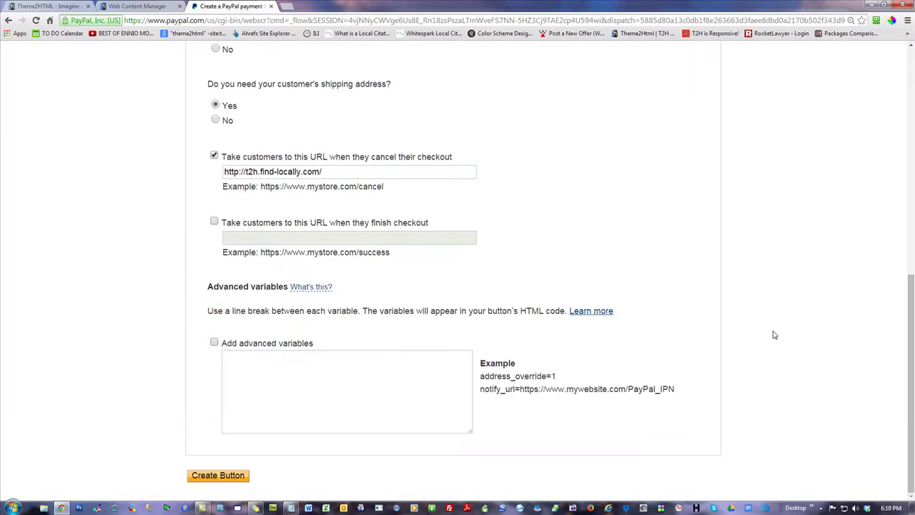
pyautogui.click(335, 173)
pyautogui.press('BackSpace')
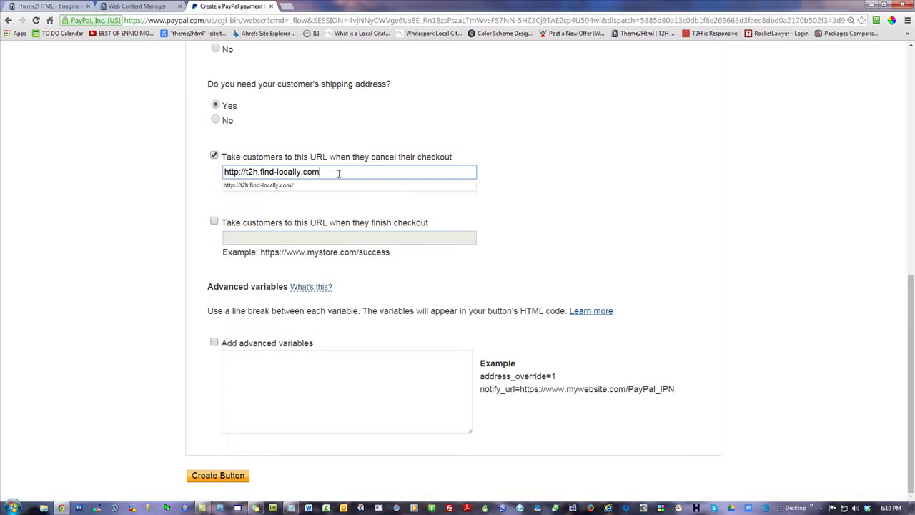
pyautogui.click(131, 150)
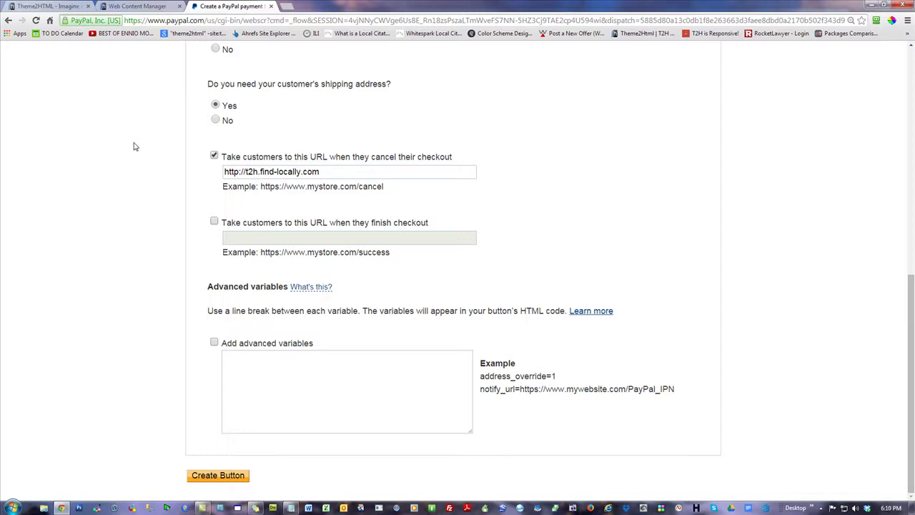
pyautogui.click(379, 174)
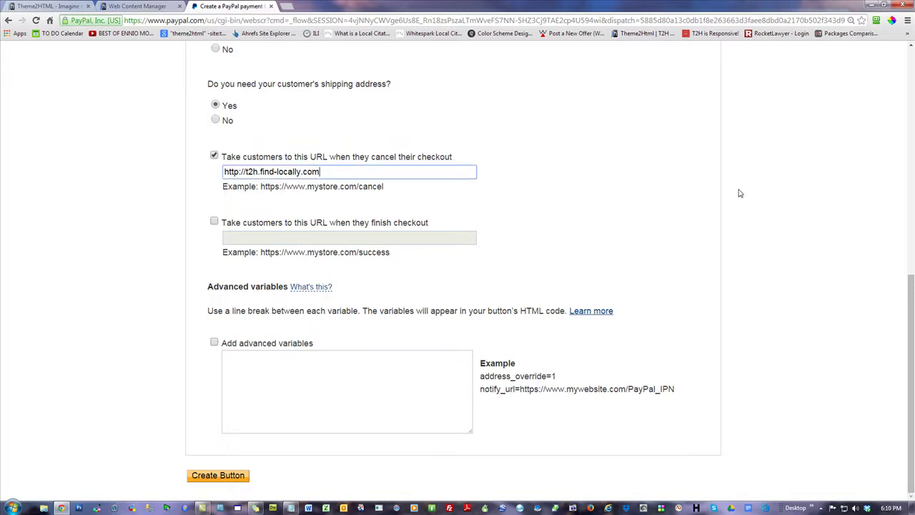
pyautogui.write('#pay')
pyautogui.click(91, 181)
# - Check the #pay anchor in the cancel URL, then return to the Theme2HTML homepage
pyautogui.moveTo(339, 173); pyautogui.dragTo(319, 172)
pyautogui.click(378, 173)
pyautogui.click(117, 198)
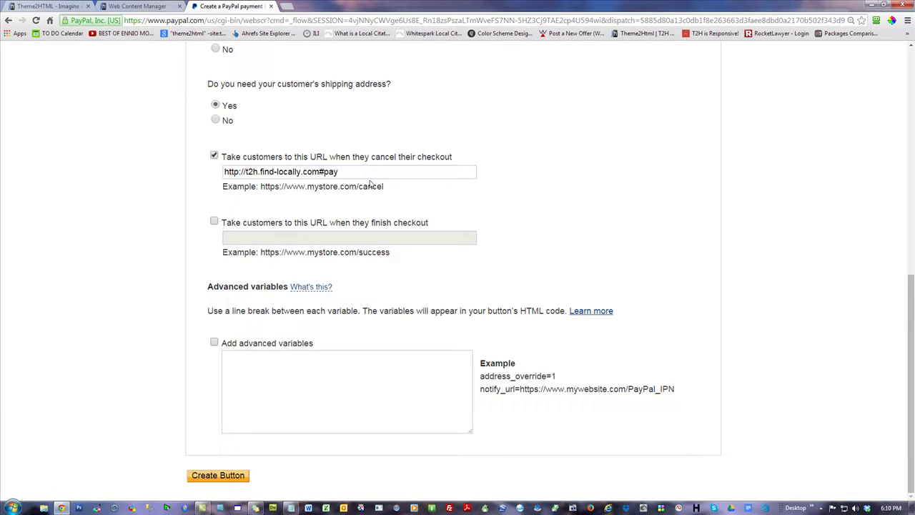
pyautogui.moveTo(365, 173); pyautogui.dragTo(319, 172)
pyautogui.click(103, 129)
pyautogui.click(65, 7)
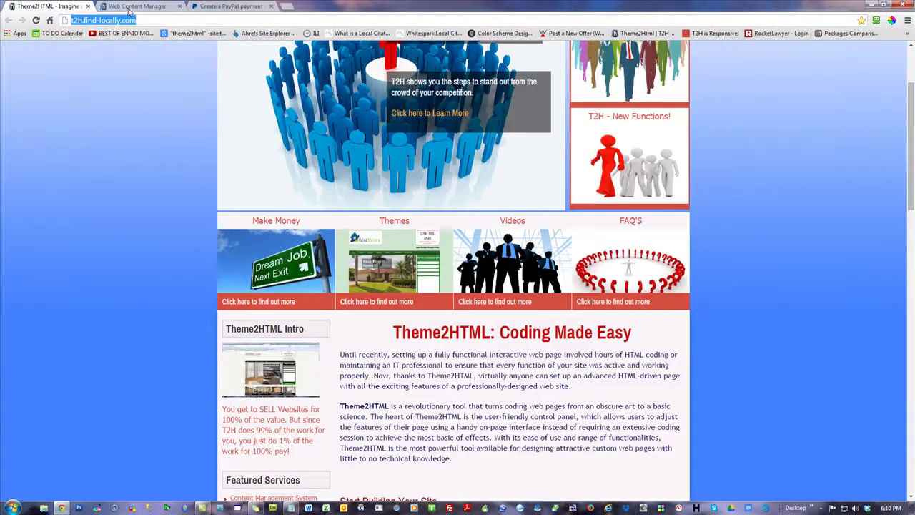
# - Open the Home page in the Web Content Manager and scroll to its coupon link
pyautogui.click(128, 9)
pyautogui.click(92, 204)
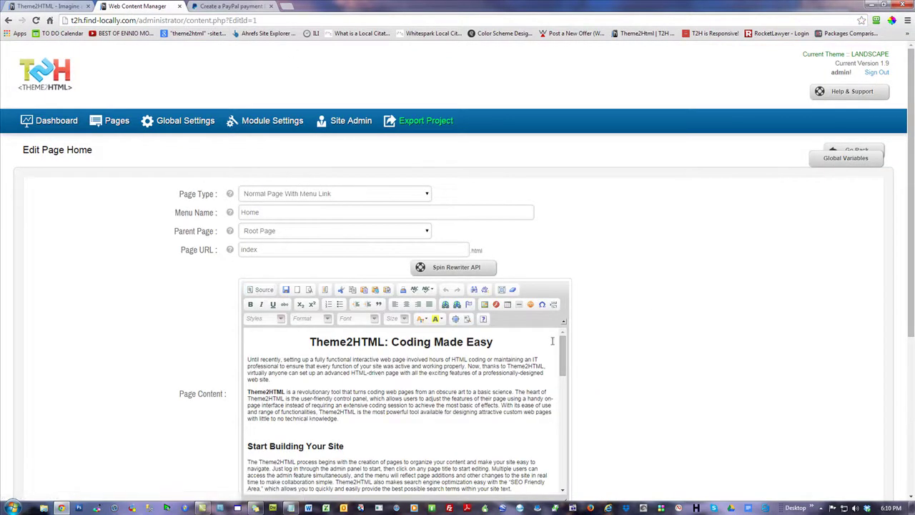
pyautogui.moveTo(562, 354); pyautogui.dragTo(565, 474)
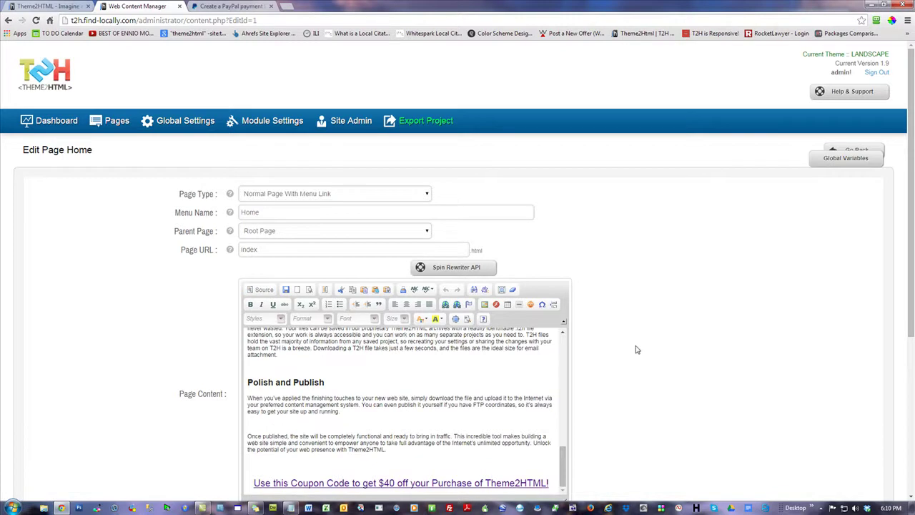
pyautogui.scroll(-2, 642, 343)
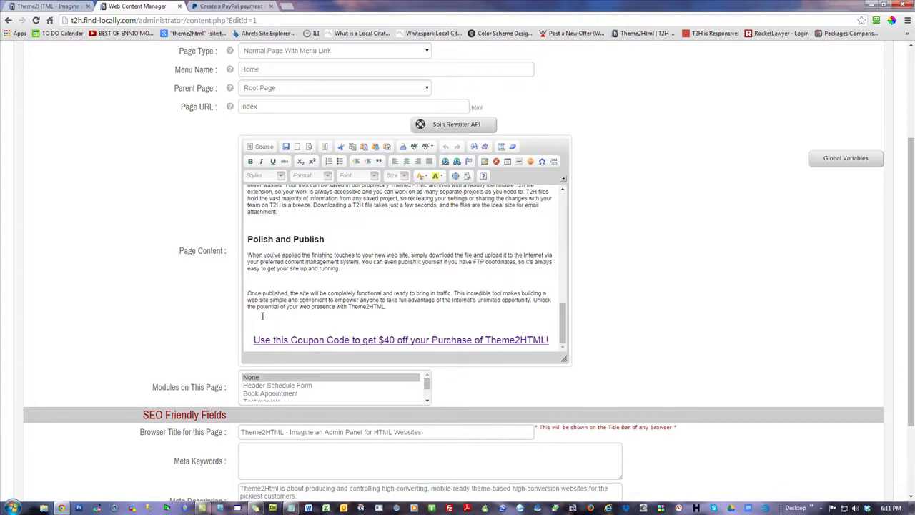
# - Back in PayPal, select the entire cancel-checkout URL
pyautogui.click(221, 8)
pyautogui.click(367, 175)
pyautogui.hotkey('ctrl', 'a')
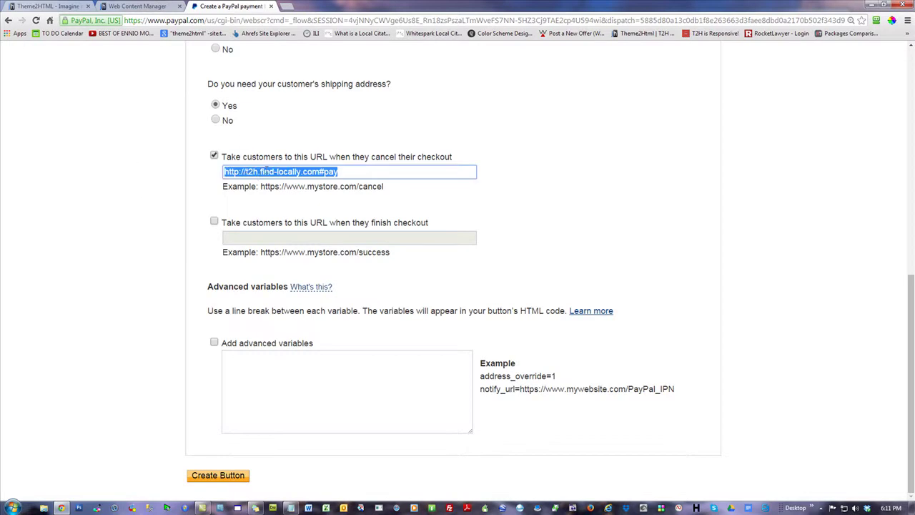
pyautogui.rightClick(266, 170)
pyautogui.click(282, 210)
pyautogui.click(286, 6)
pyautogui.rightClick(297, 20)
pyautogui.click(329, 80)
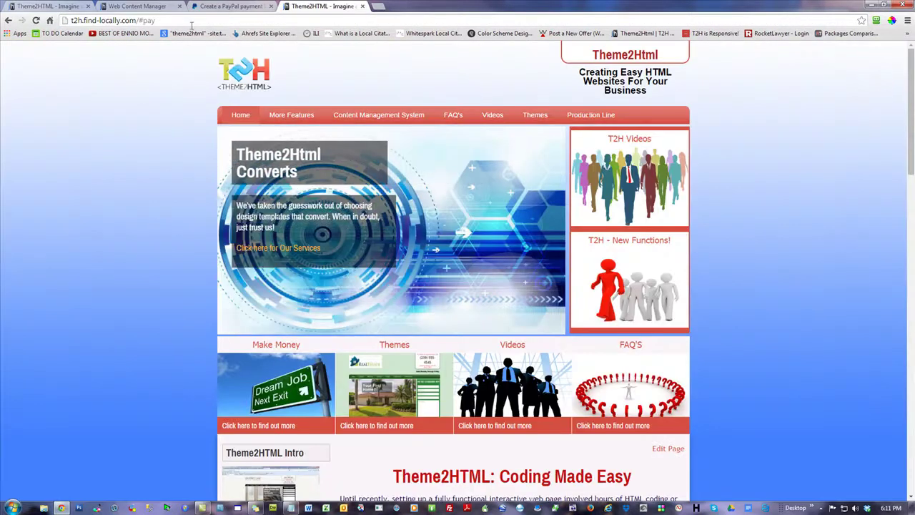
pyautogui.scroll(-2, 145, 334)
pyautogui.scroll(2, 423, 325)
# - Finish the cancel URL, enable the finish-checkout redirect, and bring up the Theme2HTML site
pyautogui.click(235, 6)
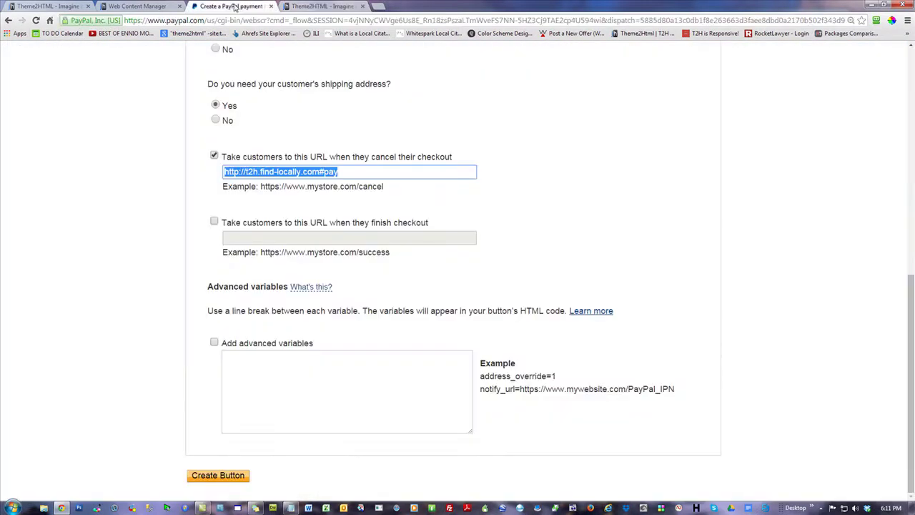
pyautogui.press('End')
pyautogui.click(114, 258)
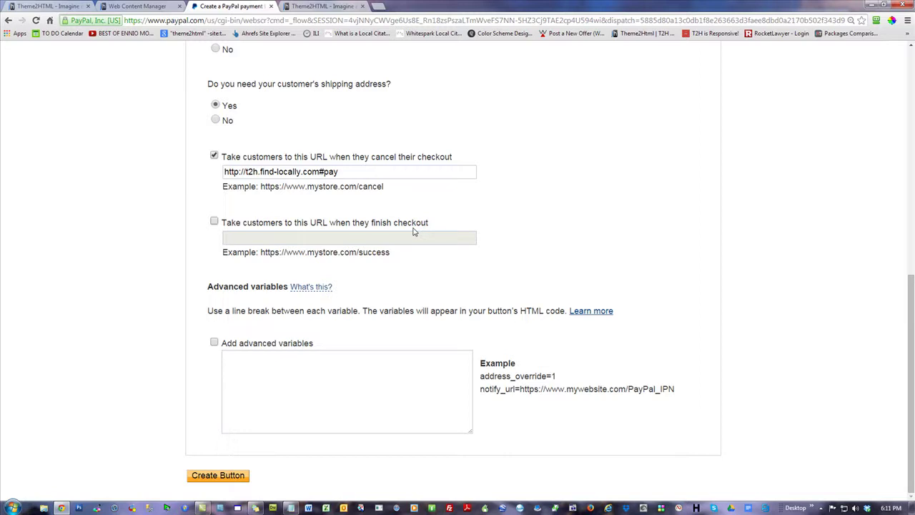
pyautogui.click(214, 222)
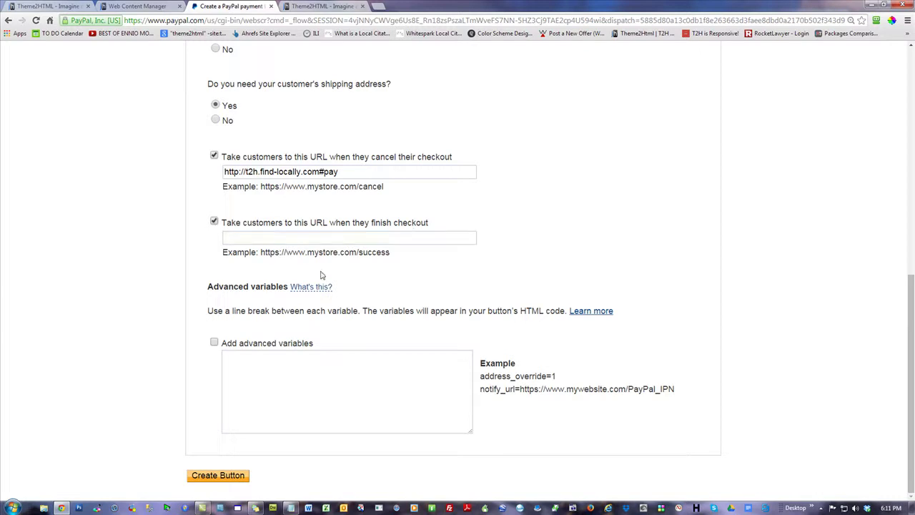
pyautogui.click(296, 237)
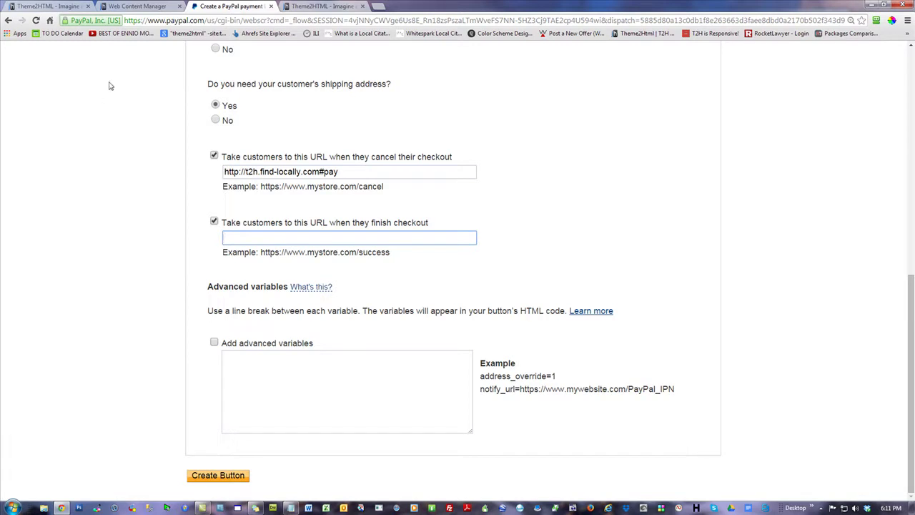
pyautogui.click(80, 9)
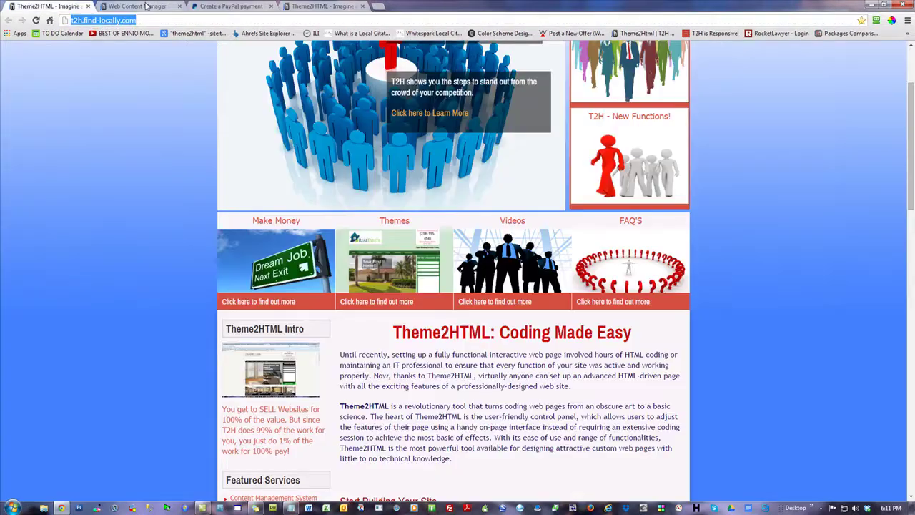
# - Preview the live Themes page, then request a duplicate of the Themes page in Manage Pages
pyautogui.click(136, 5)
pyautogui.scroll(2, 101, 150)
pyautogui.click(116, 122)
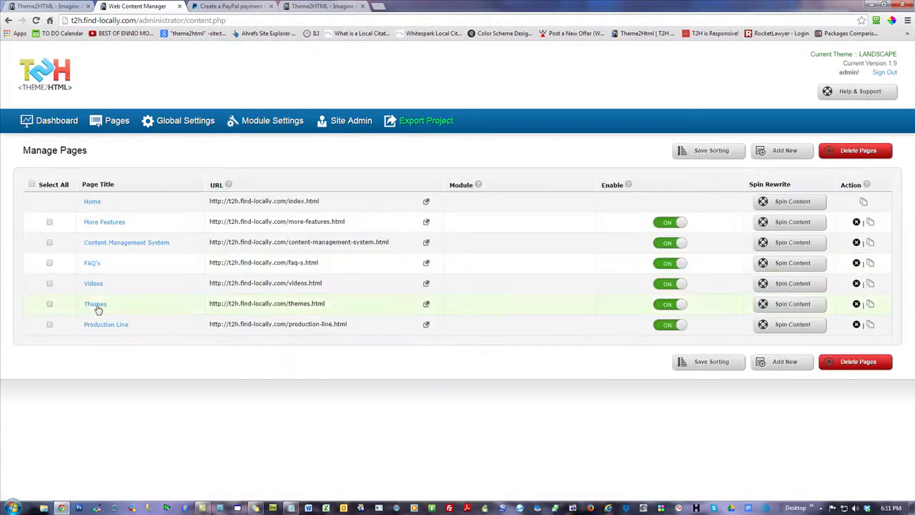
pyautogui.click(42, 6)
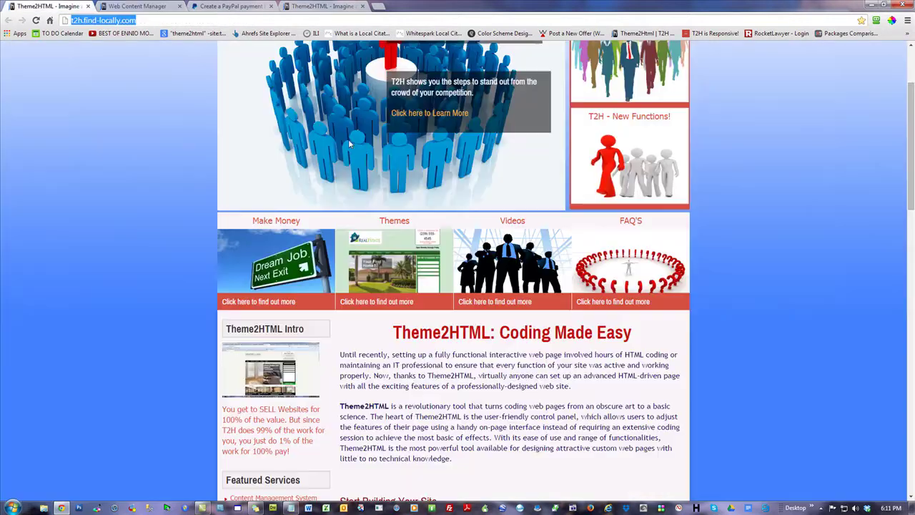
pyautogui.scroll(3, 123, 234)
pyautogui.click(538, 115)
pyautogui.scroll(-2, 813, 233)
pyautogui.scroll(2, 812, 229)
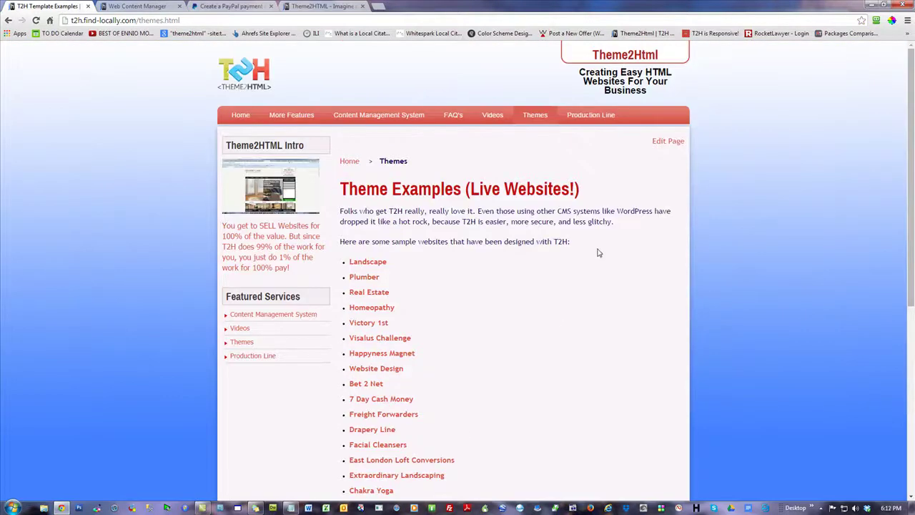
pyautogui.click(116, 6)
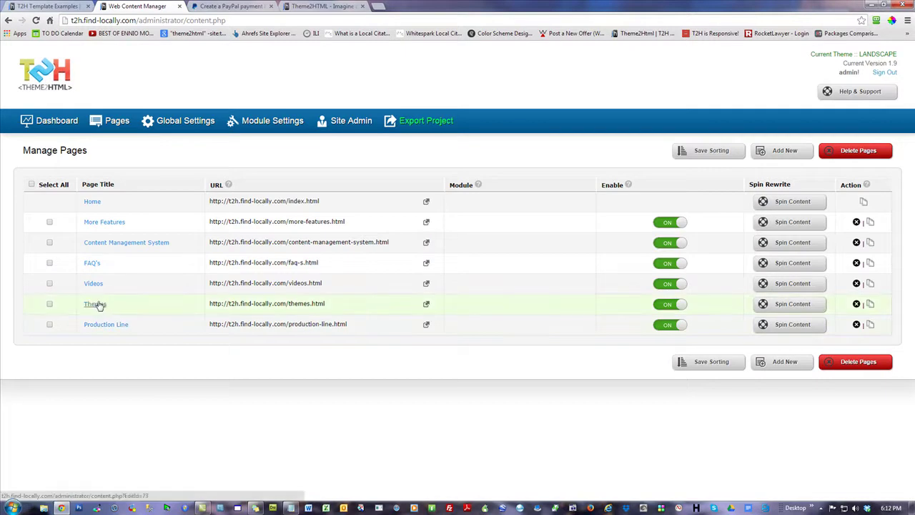
pyautogui.click(870, 304)
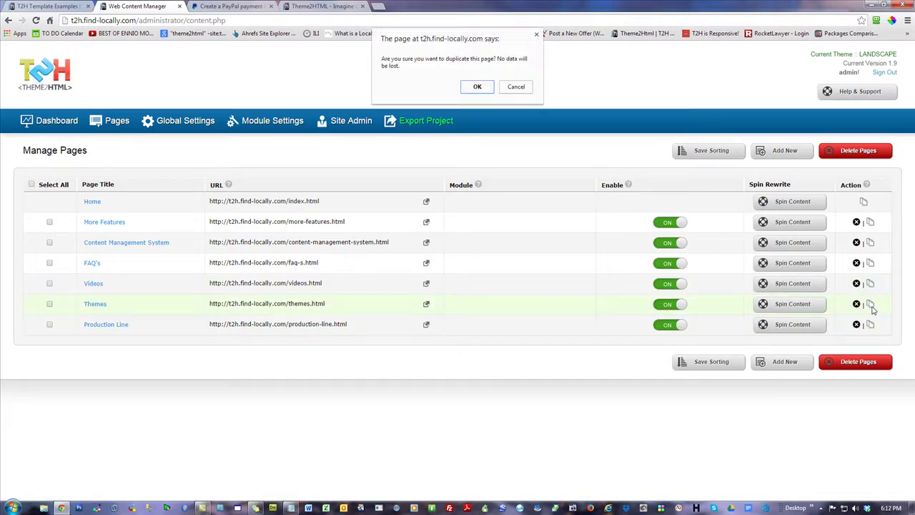
# - Confirm the duplicate and make the themes-1 copy a Page Without Menu Link
pyautogui.click(489, 87)
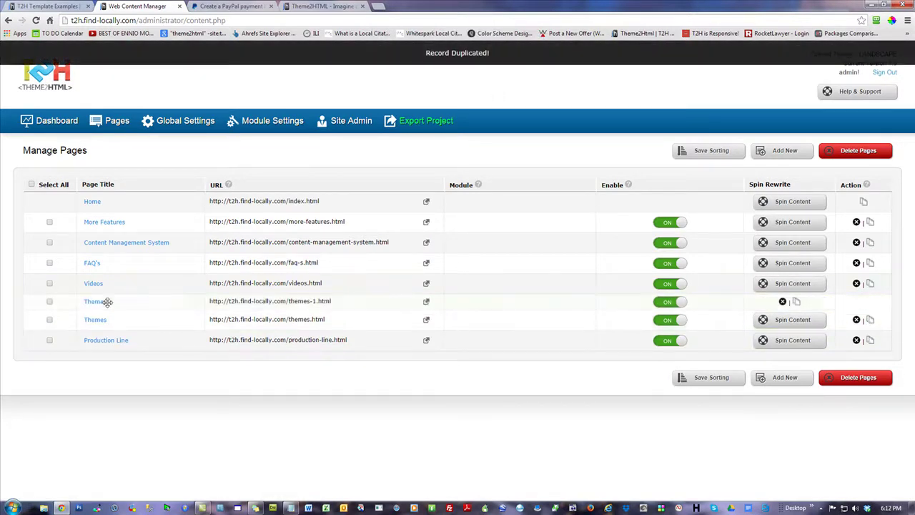
pyautogui.click(99, 307)
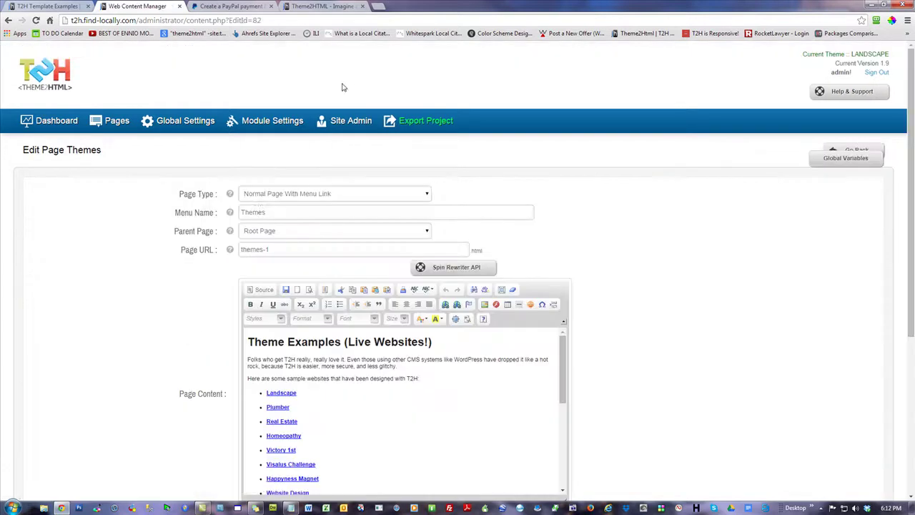
pyautogui.click(326, 194)
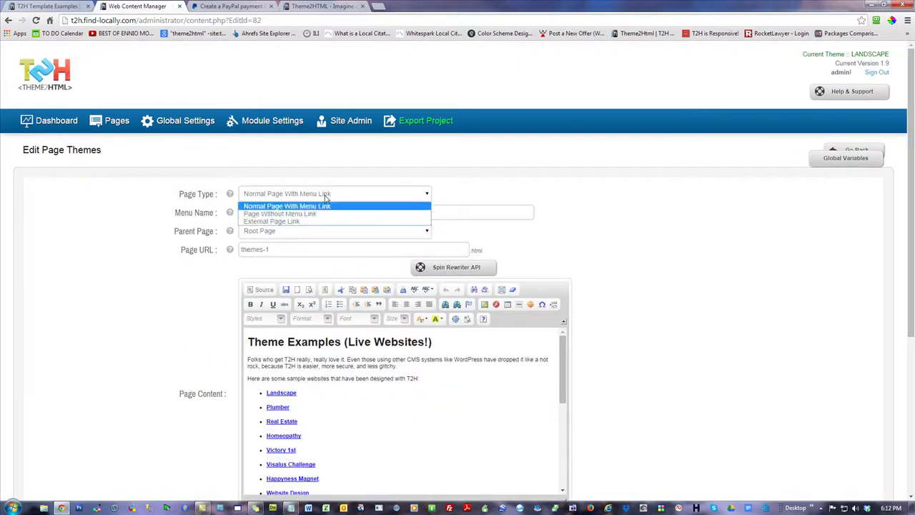
pyautogui.click(289, 215)
# - Name the page Purchase Confirmation with page URL purchase-confirmation
pyautogui.press('Tab')
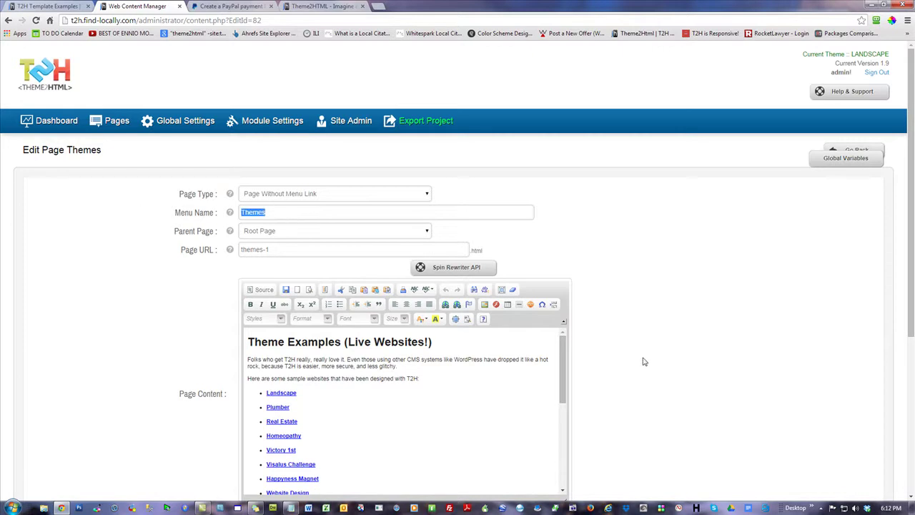
pyautogui.write('Purchase Confirmation')
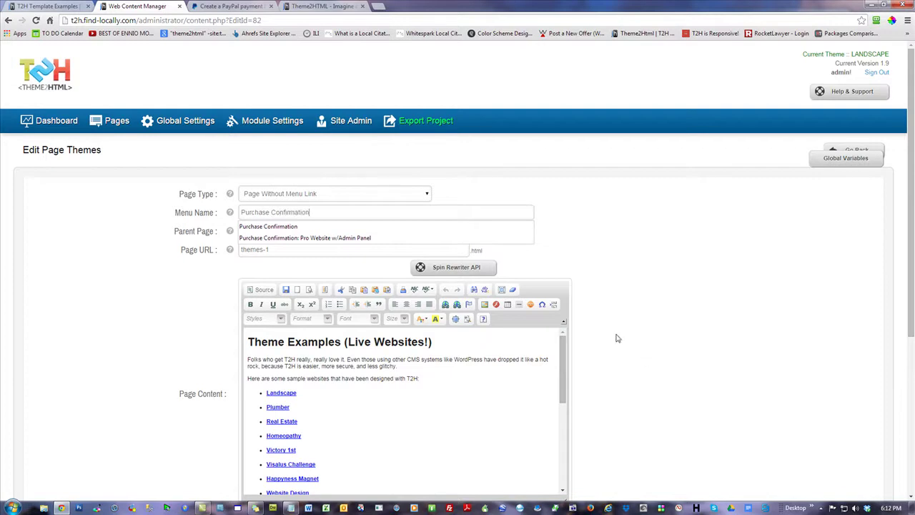
pyautogui.click(741, 314)
pyautogui.tripleClick(279, 249)
pyautogui.write('pur')
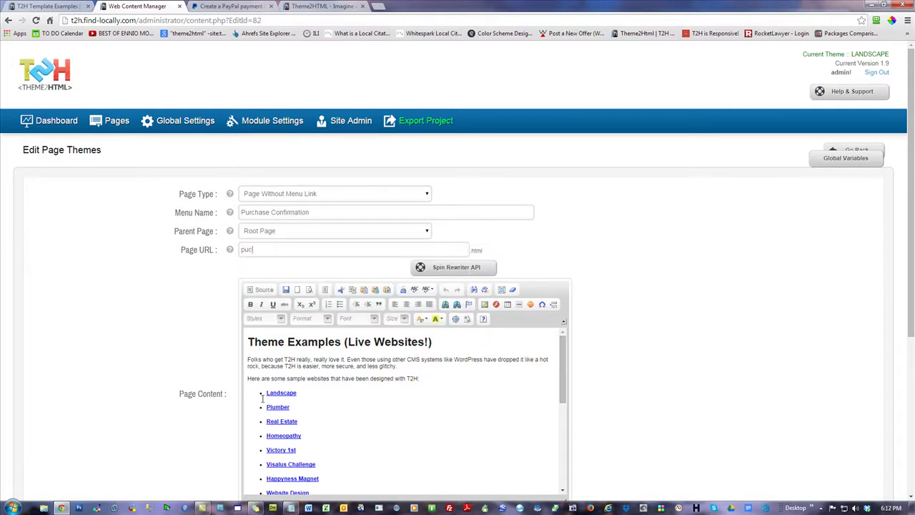
pyautogui.press('Down')
pyautogui.press('Return')
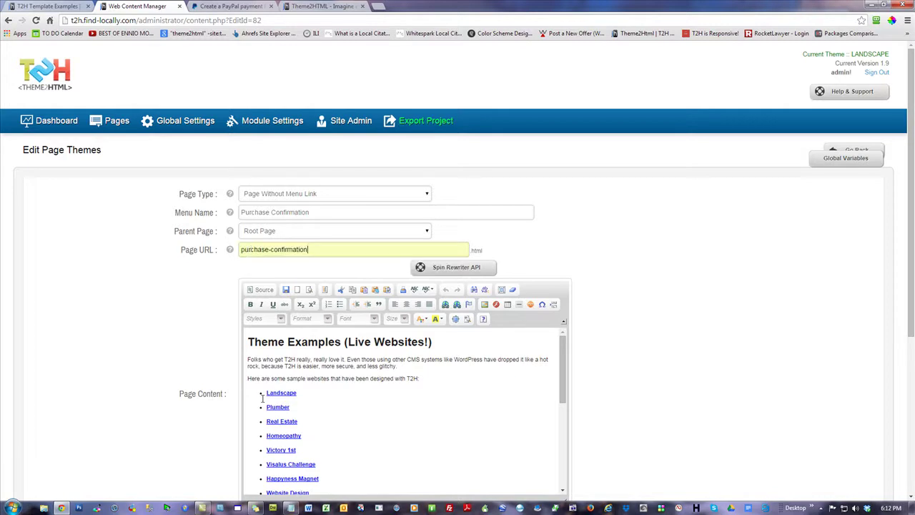
# - Set the browser title to Purchase Confirmation
pyautogui.scroll(-2, 729, 351)
pyautogui.scroll(-2, 730, 351)
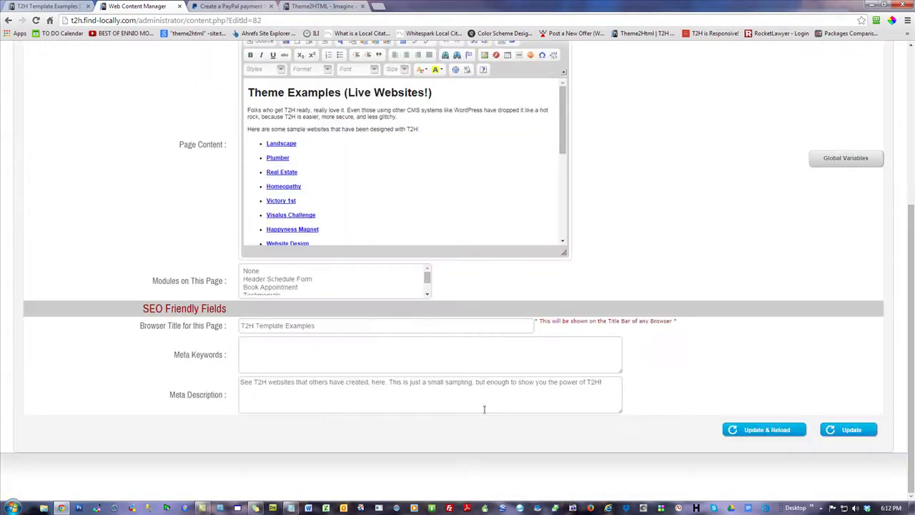
pyautogui.moveTo(321, 326); pyautogui.dragTo(219, 330)
pyautogui.write('Purchase')
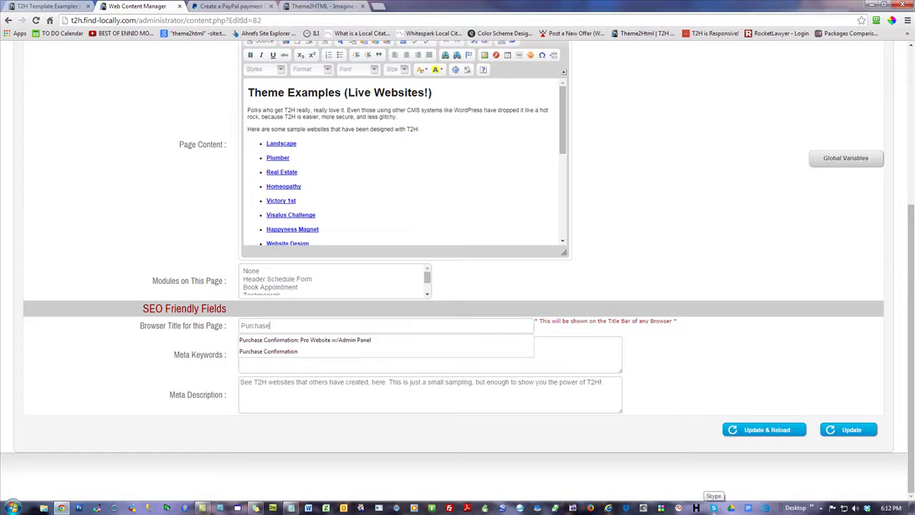
pyautogui.press('Down')
pyautogui.press('Return')
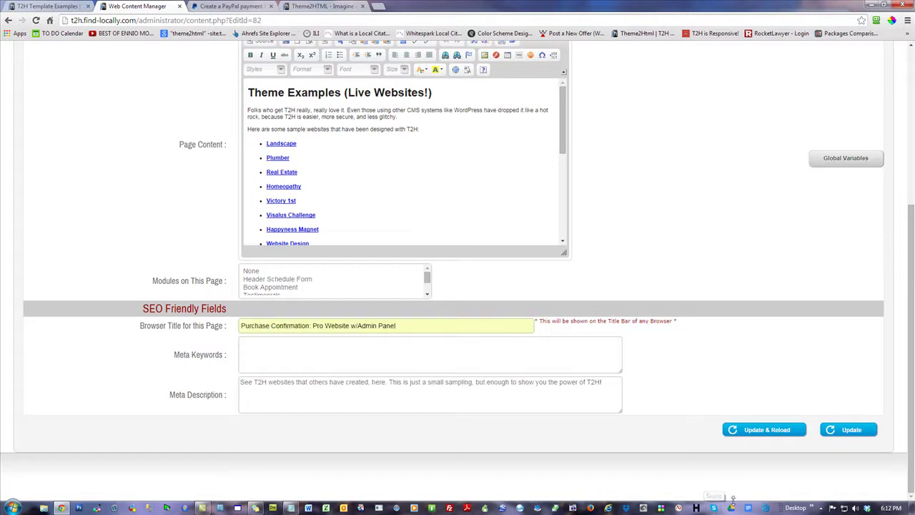
pyautogui.moveTo(423, 325); pyautogui.dragTo(119, 324)
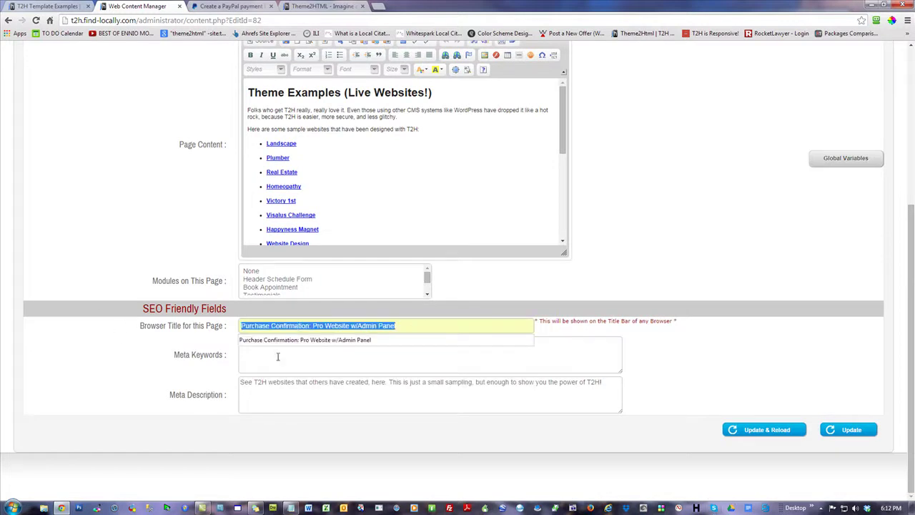
# - Replace the meta description with 'Thank You for Your Business'
pyautogui.click(279, 398)
pyautogui.moveTo(609, 385); pyautogui.dragTo(239, 381)
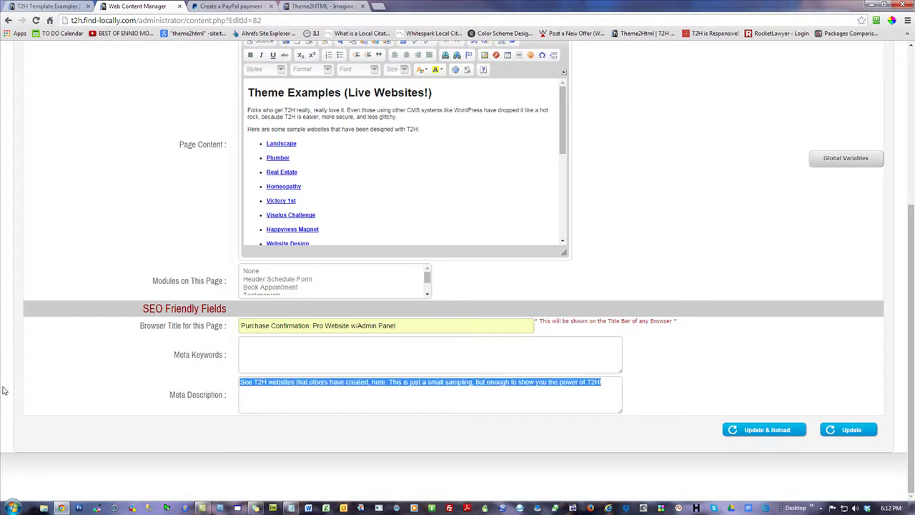
pyautogui.write('Thank')
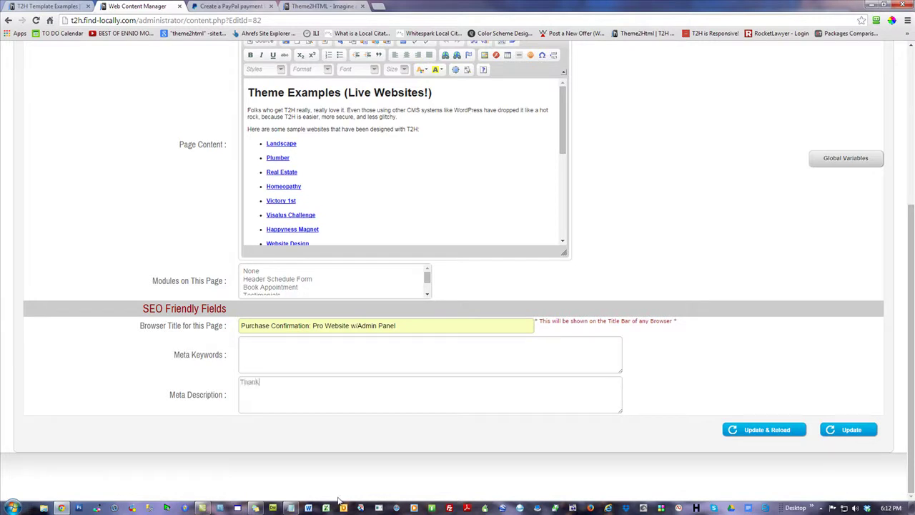
pyautogui.write(' You for Your Business')
pyautogui.click(416, 348)
# - Replace the editor's main heading with 'Purchase Confirmation'
pyautogui.scroll(4, 691, 200)
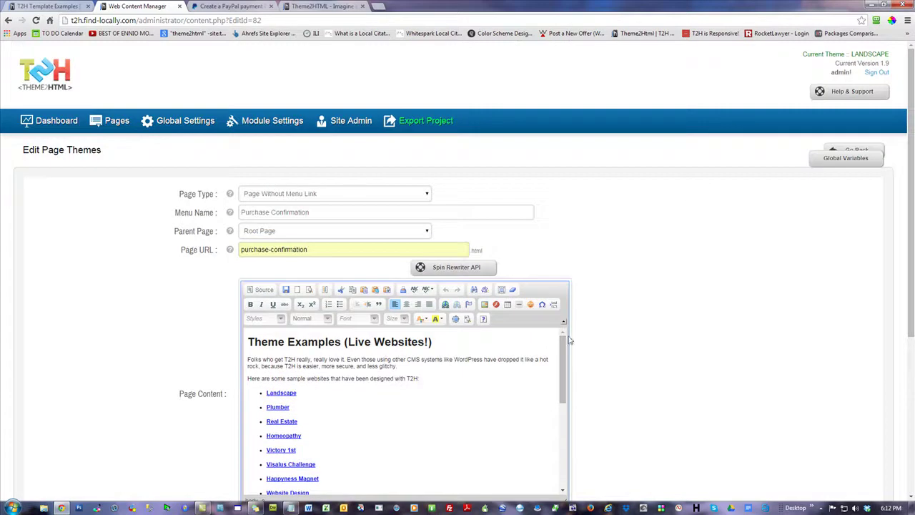
pyautogui.scroll(-2, 656, 334)
pyautogui.moveTo(444, 197); pyautogui.dragTo(46, 219)
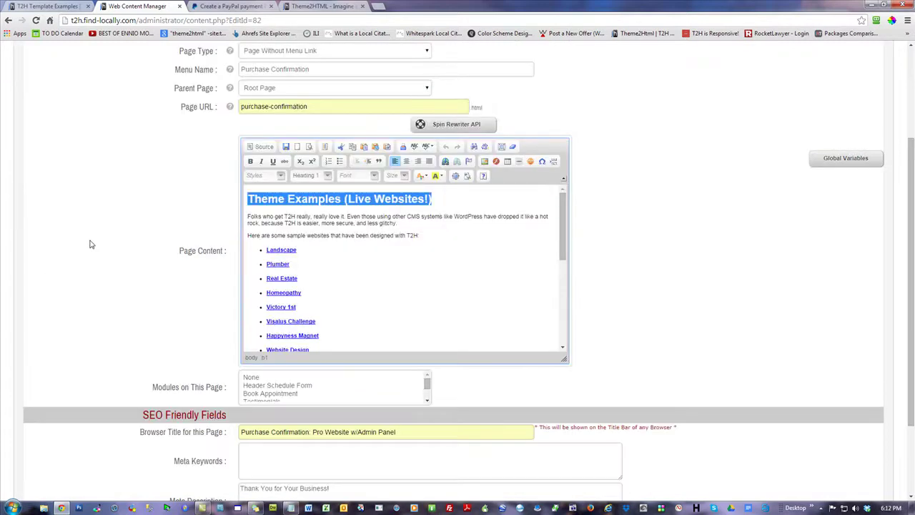
pyautogui.write('Purcha')
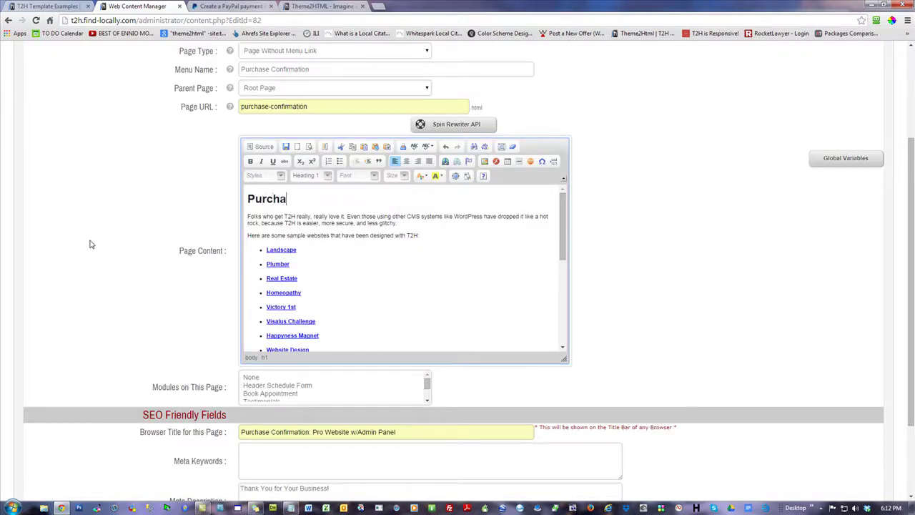
pyautogui.write('se Confirmation')
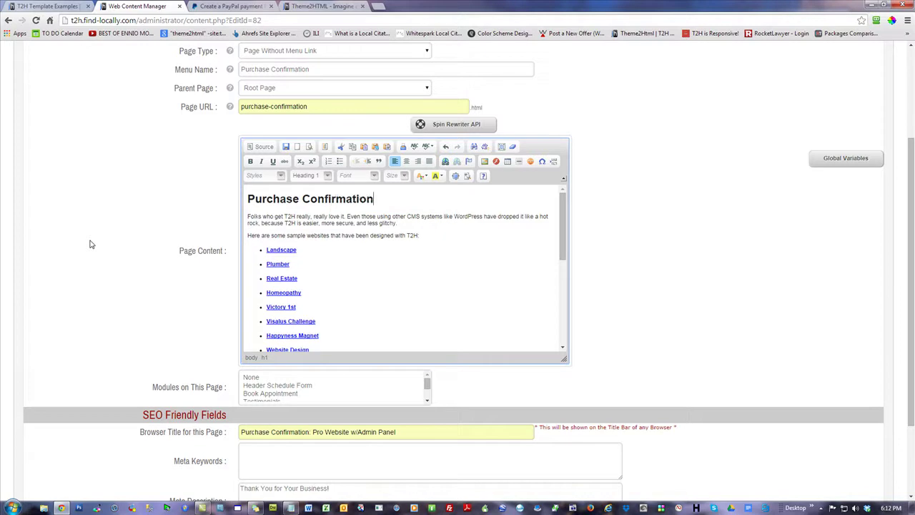
# - Replace the intro with 'Thank You for Your Purchase!' and a line to send the form to support's e-mail
pyautogui.moveTo(398, 224); pyautogui.dragTo(248, 216)
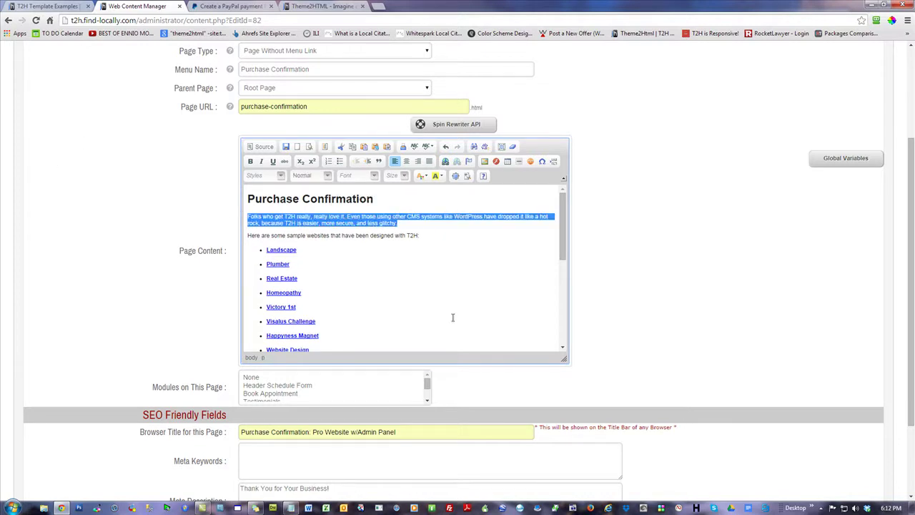
pyautogui.write('Thank You for Your')
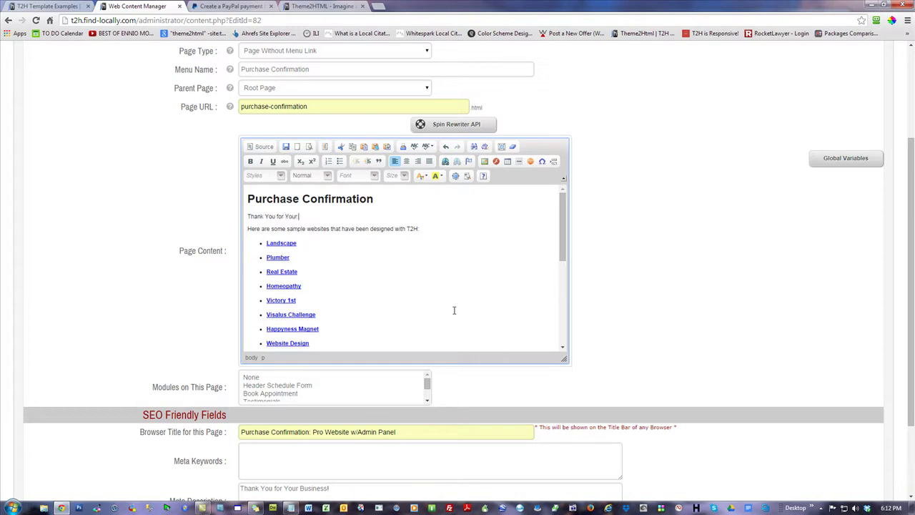
pyautogui.write(' Purchase!')
pyautogui.press('Return')
pyautogui.write('Please fill out the form')
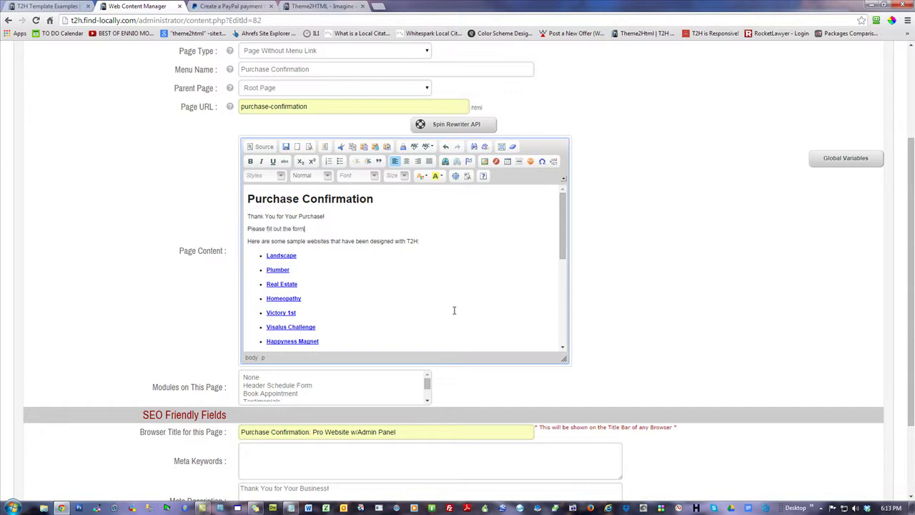
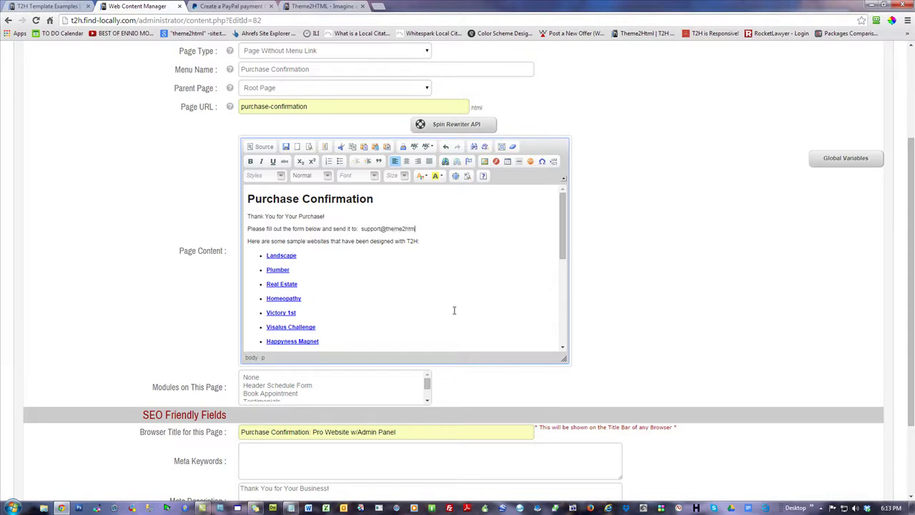
pyautogui.press('Return')
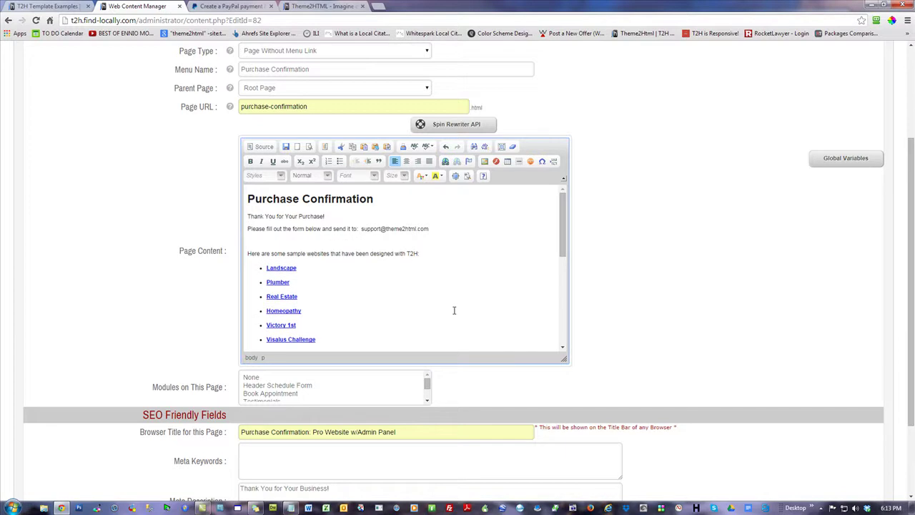
pyautogui.moveTo(429, 229); pyautogui.dragTo(361, 229)
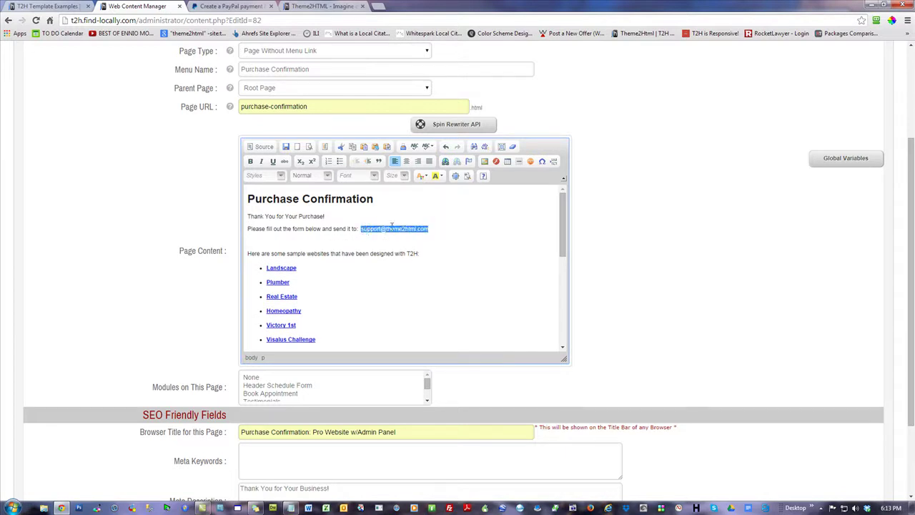
# - Turn the support e-mail address into a mailto link using the <other> protocol
pyautogui.click(445, 162)
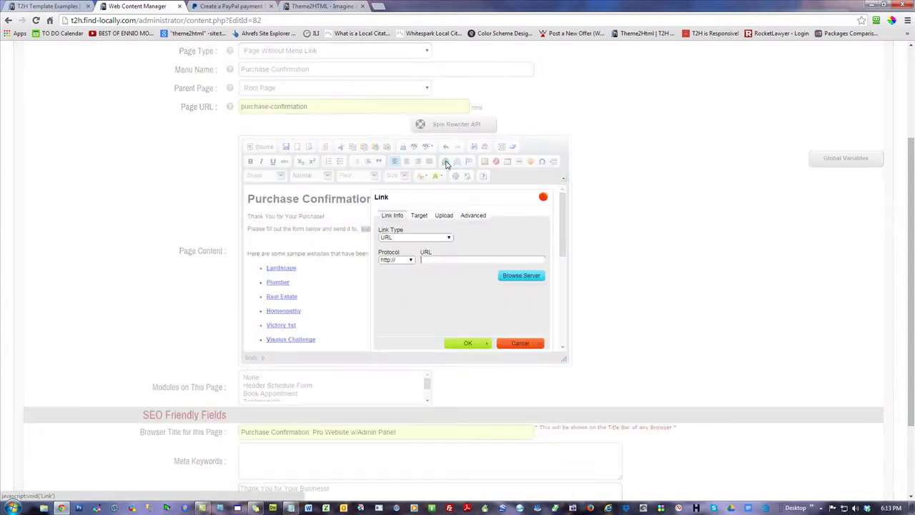
pyautogui.click(395, 262)
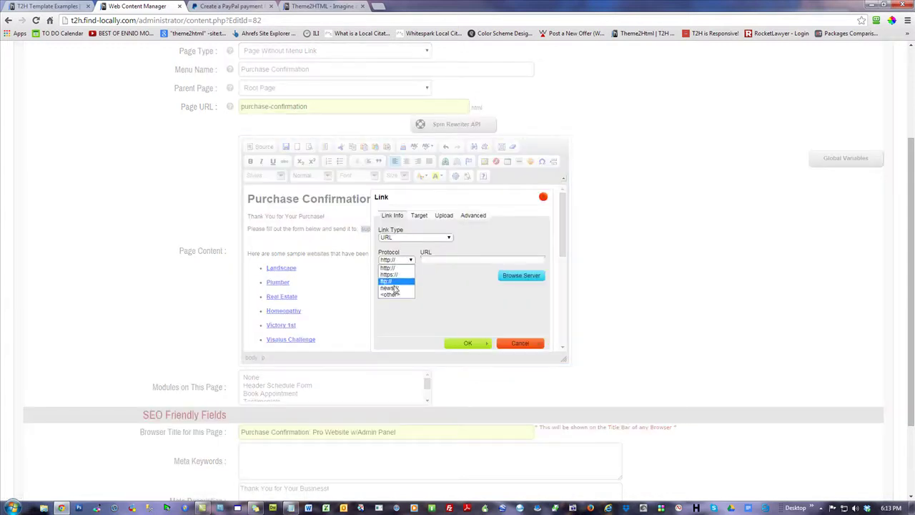
pyautogui.click(392, 295)
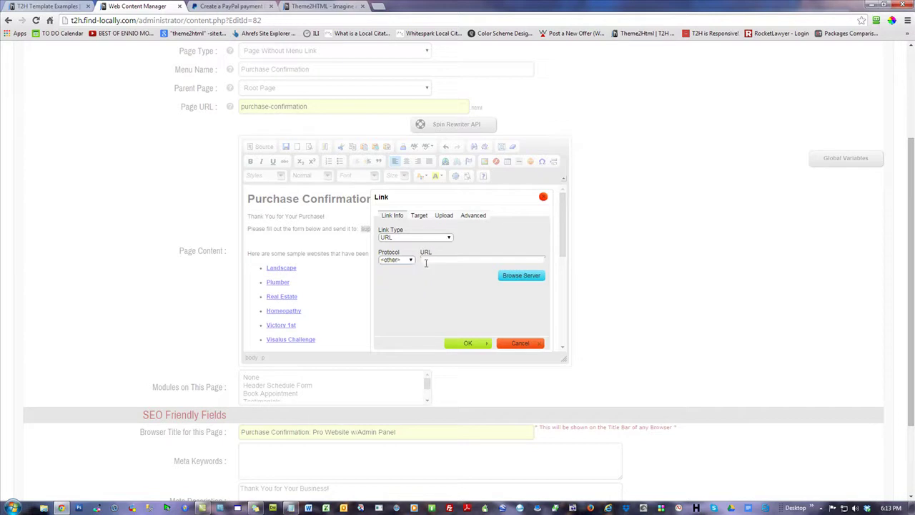
pyautogui.click(475, 343)
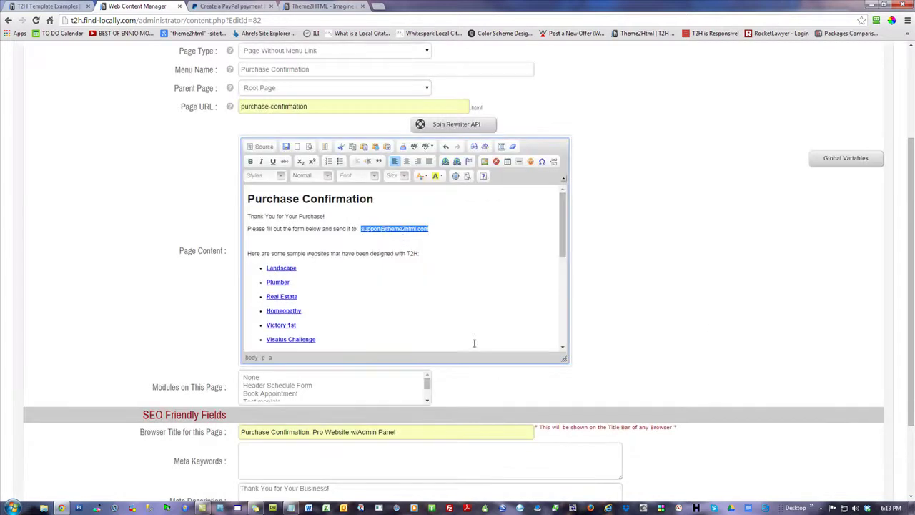
pyautogui.click(404, 238)
pyautogui.moveTo(449, 233); pyautogui.dragTo(362, 228)
pyautogui.click(399, 241)
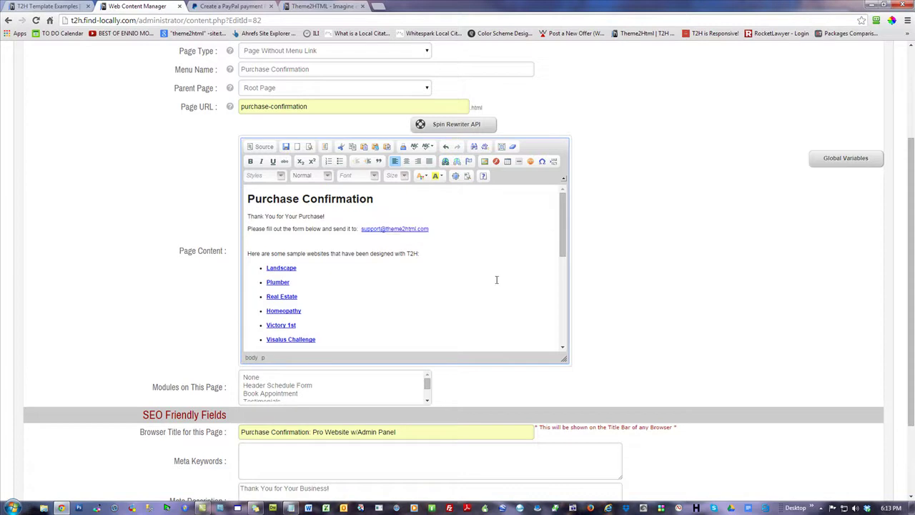
# - Delete the sample-websites list and the closing sentence with the coupon line
pyautogui.doubleClick(314, 230)
pyautogui.click(315, 240)
pyautogui.scroll(-10, 436, 297)
pyautogui.keyDown('shift'); pyautogui.click(403, 309); pyautogui.keyUp('shift')
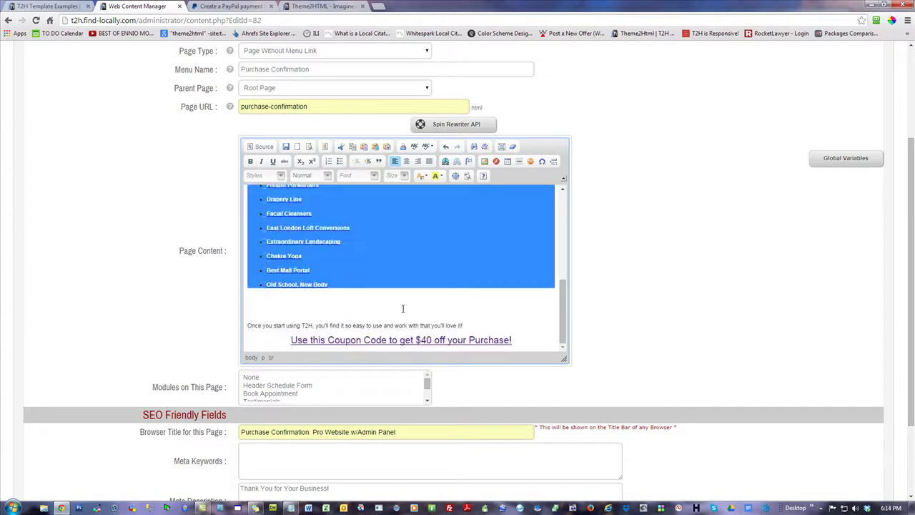
pyautogui.press('Delete')
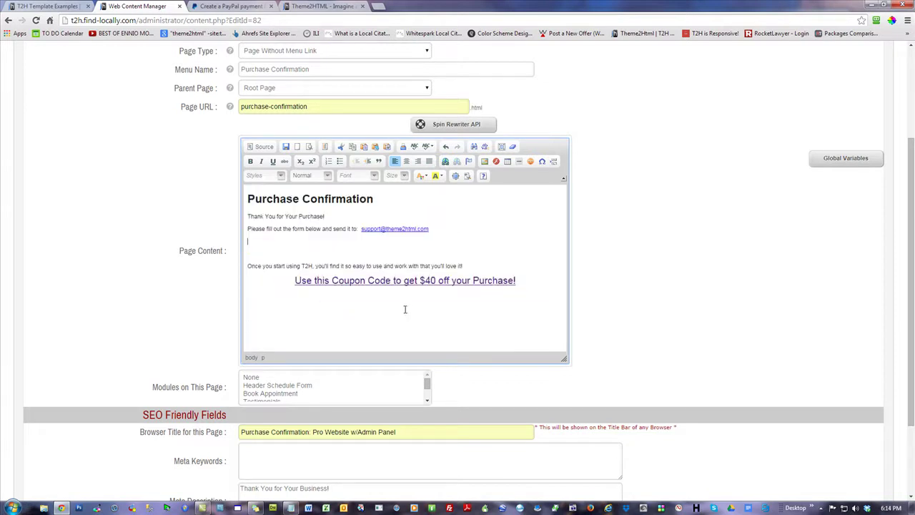
pyautogui.moveTo(529, 281); pyautogui.dragTo(240, 260)
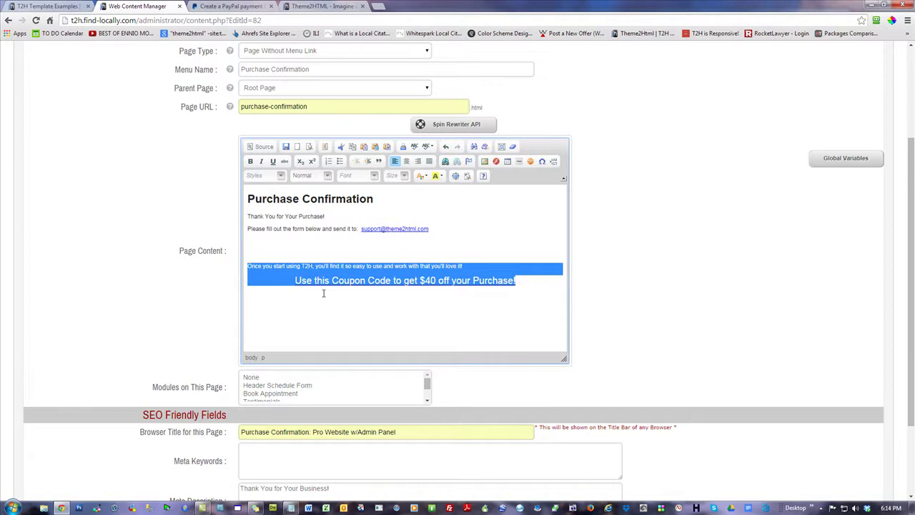
pyautogui.press('Delete')
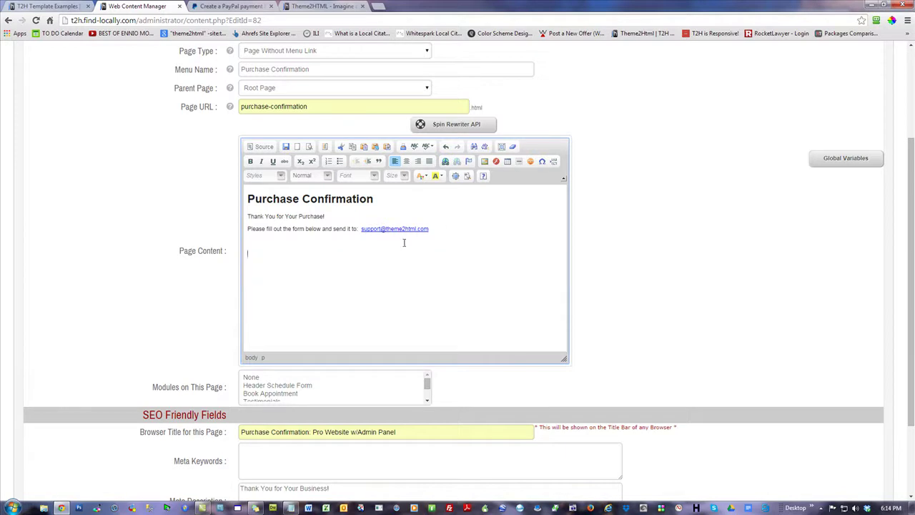
pyautogui.hotkey('ctrl', 't')
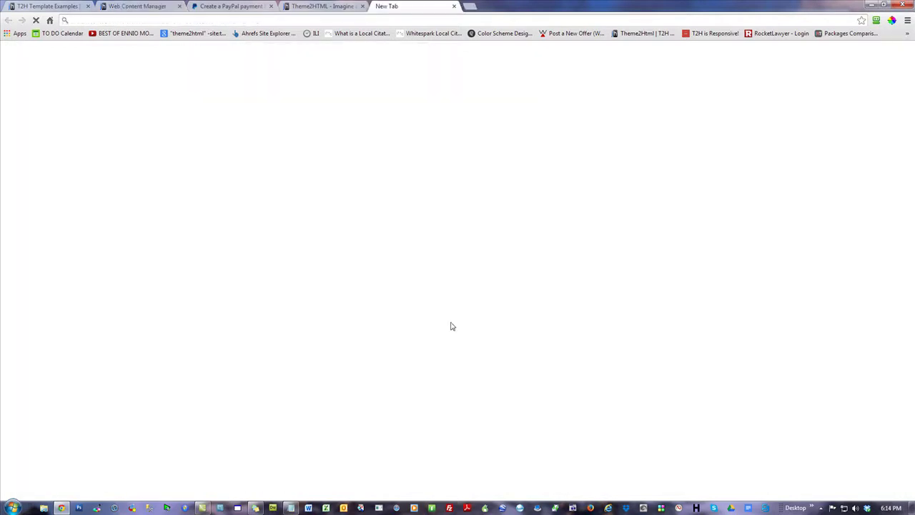
# - Load the Website Marketing Solutions purchases page and copy its 'fill out this form' link address
pyautogui.write('website')
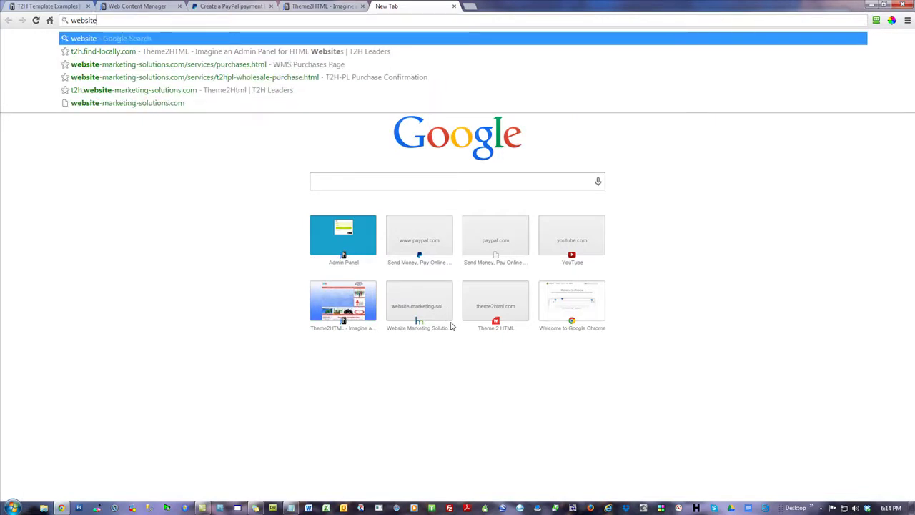
pyautogui.press('Down')
pyautogui.press('Down')
pyautogui.press('Return')
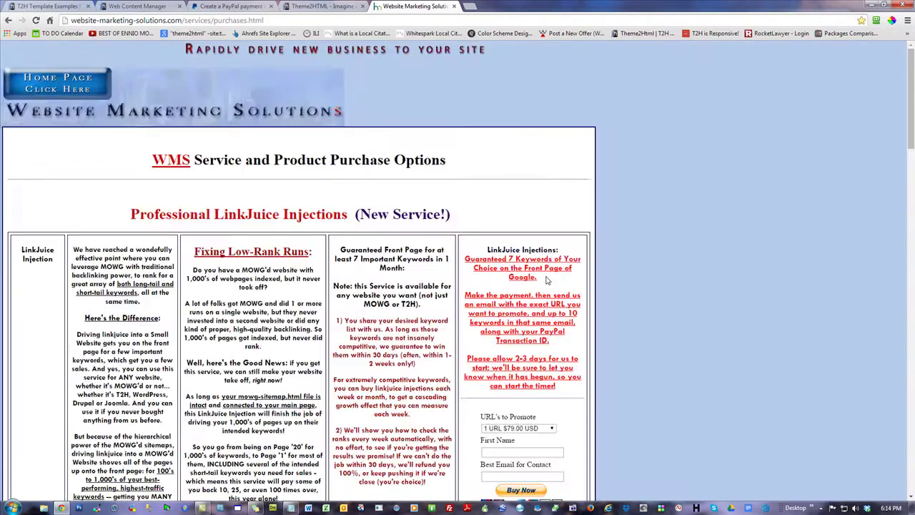
pyautogui.scroll(-13, 728, 256)
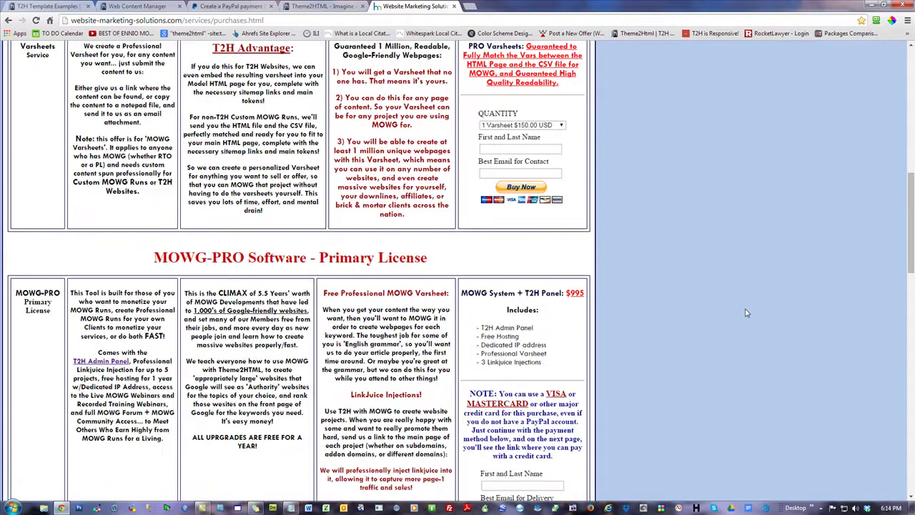
pyautogui.scroll(-2, 746, 313)
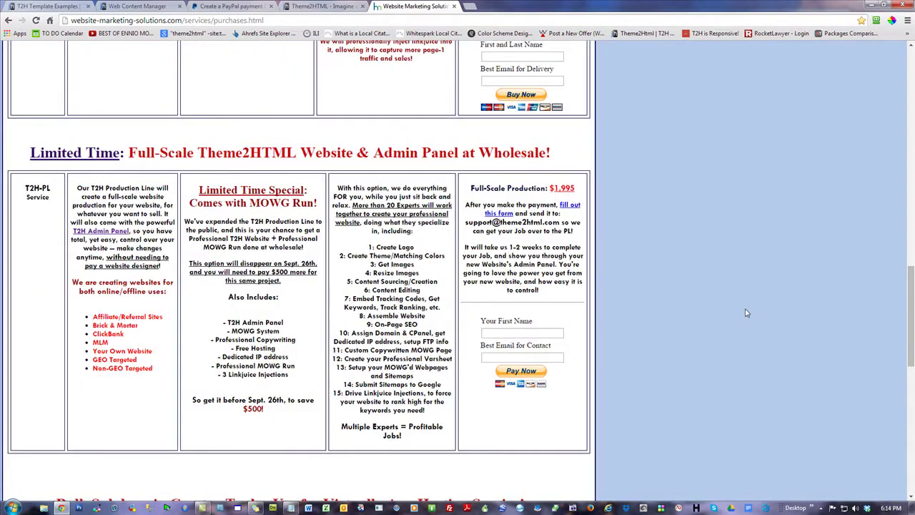
pyautogui.rightClick(570, 209)
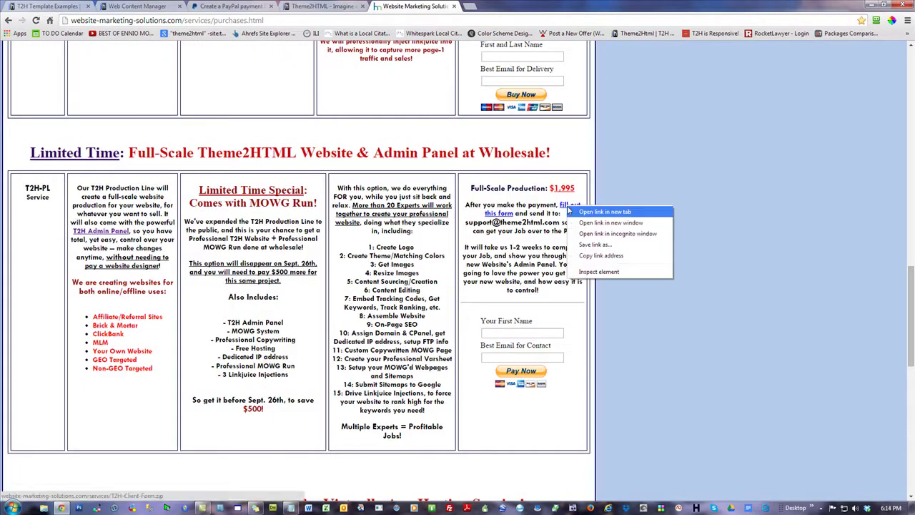
pyautogui.click(609, 258)
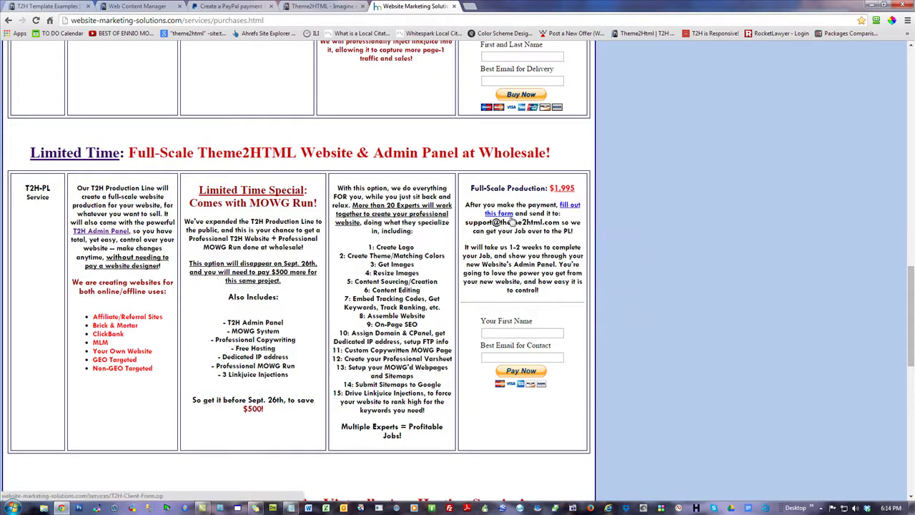
pyautogui.click(315, 7)
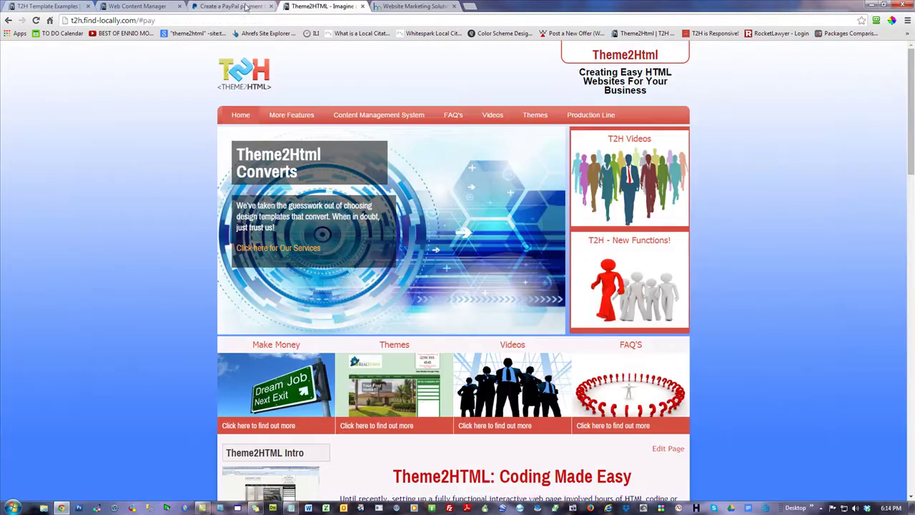
pyautogui.click(245, 7)
# - Paste the client form address below the support line and retype it as 'Client Intake Form'
pyautogui.click(137, 7)
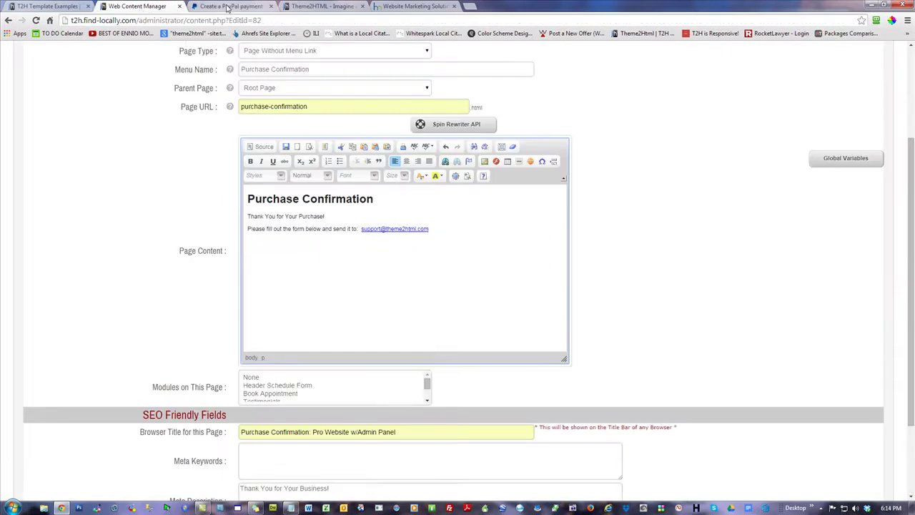
pyautogui.hotkey('ctrl', 'v')
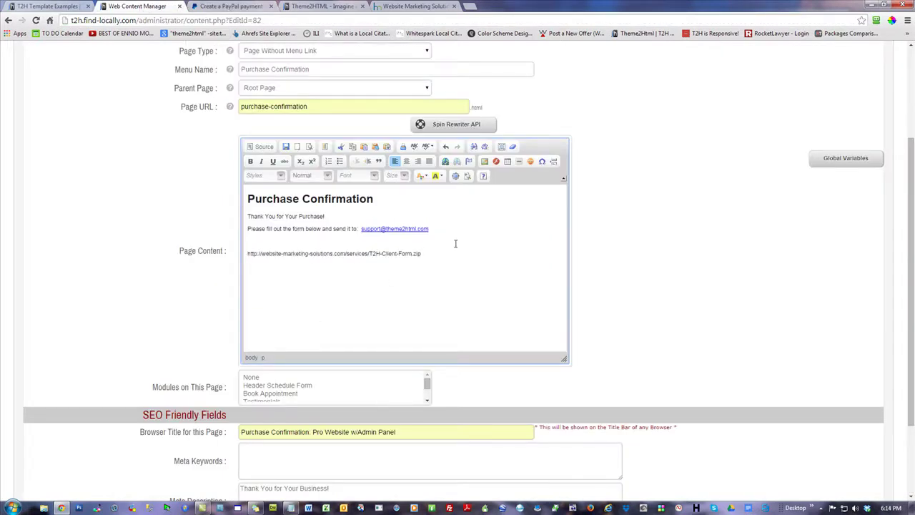
pyautogui.tripleClick(379, 254)
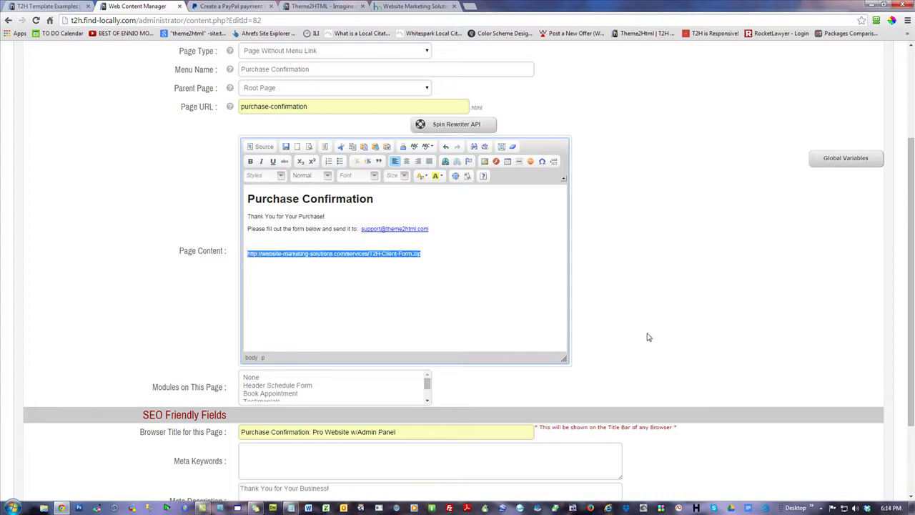
pyautogui.write('Co')
pyautogui.write('ient Intake Form')
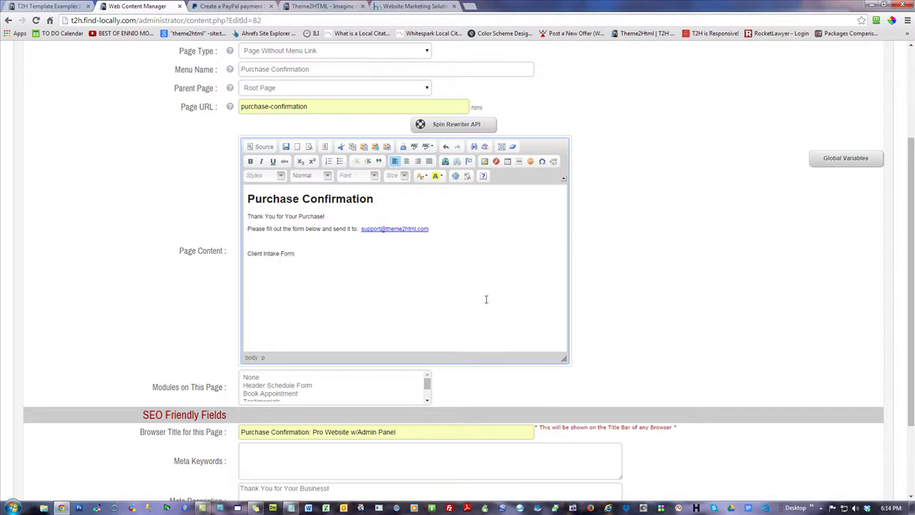
pyautogui.write(' - fill out the ap')
pyautogui.press('BackSpace')
pyautogui.press('BackSpace')
pyautogui.press('BackSpace')
pyautogui.press('BackSpace')
pyautogui.press('BackSpace')
pyautogui.press('BackSpace')
pyautogui.press('BackSpace')
pyautogui.press('BackSpace')
pyautogui.press('BackSpace')
pyautogui.press('BackSpace')
pyautogui.press('BackSpace')
pyautogui.press('BackSpace')
pyautogui.press('BackSpace')
pyautogui.press('BackSpace')
pyautogui.moveTo(299, 253); pyautogui.dragTo(225, 252)
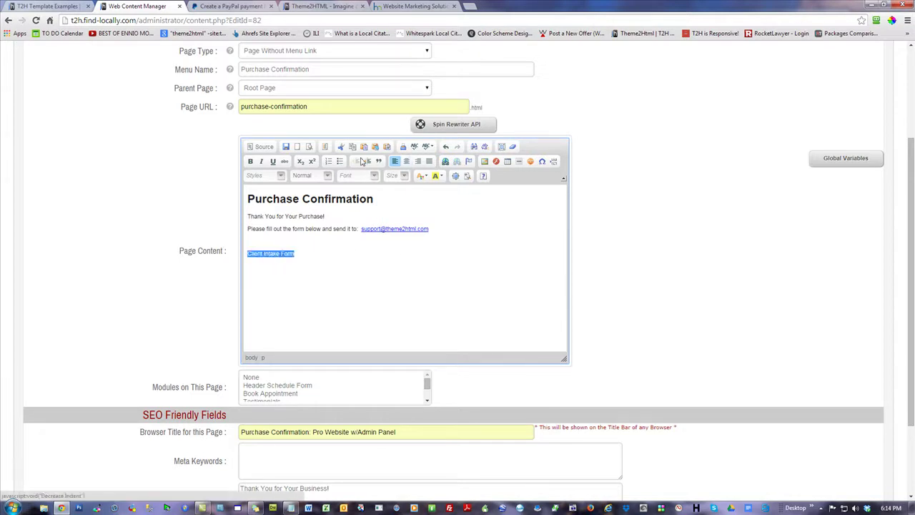
# - Make Client Intake Form a Heading 1 and the Purchase Confirmation title a Heading 2
pyautogui.click(327, 176)
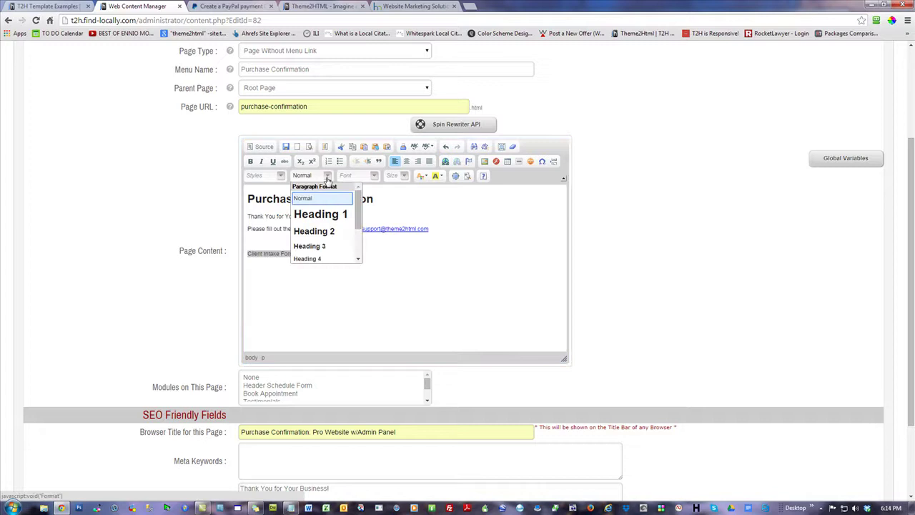
pyautogui.click(333, 216)
pyautogui.moveTo(382, 198); pyautogui.dragTo(228, 204)
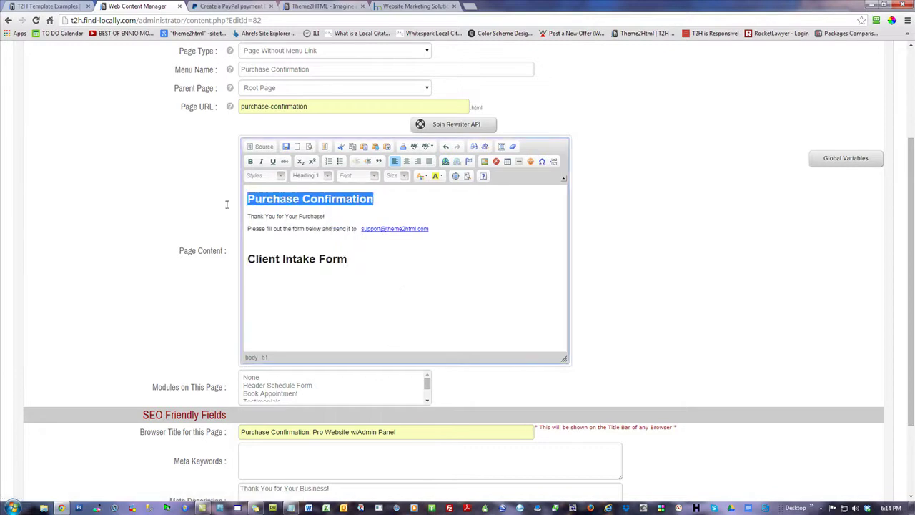
pyautogui.click(327, 176)
pyautogui.click(314, 233)
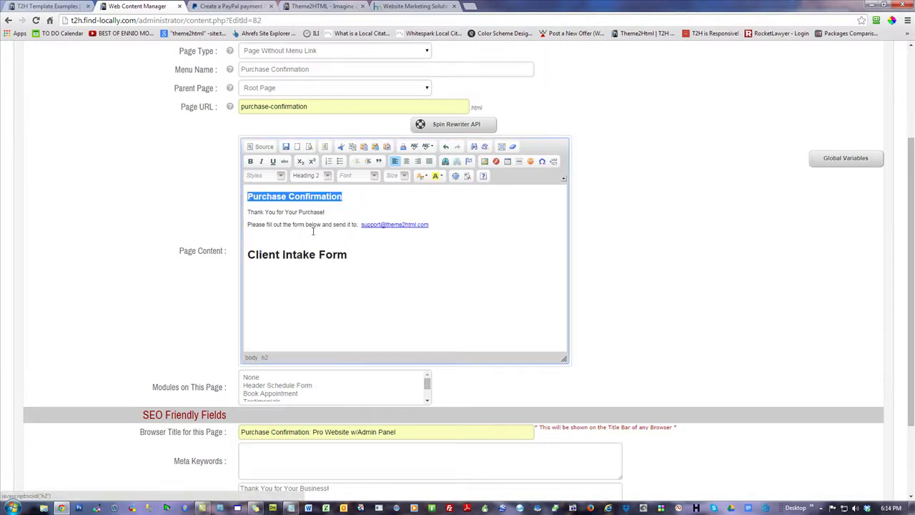
pyautogui.click(393, 258)
# - Centre the Client Intake Form heading, link it to the copied form address, and start a new line
pyautogui.tripleClick(374, 254)
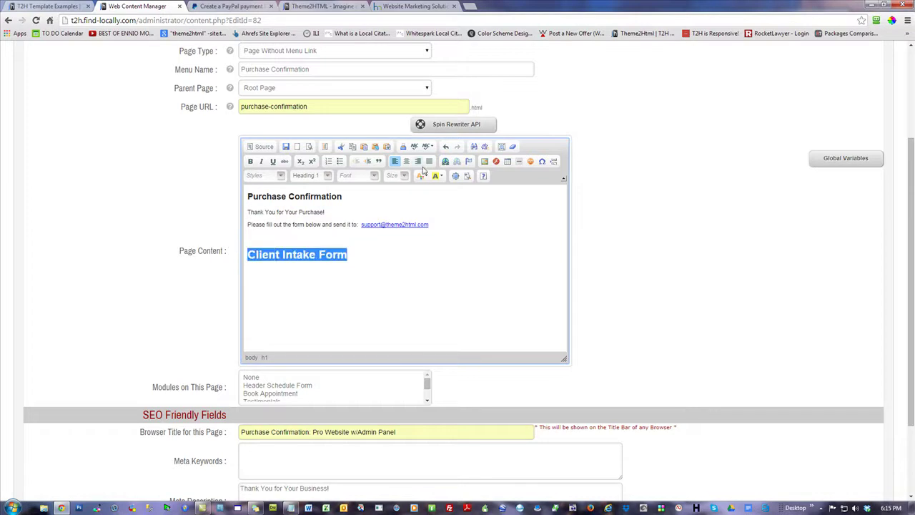
pyautogui.click(408, 163)
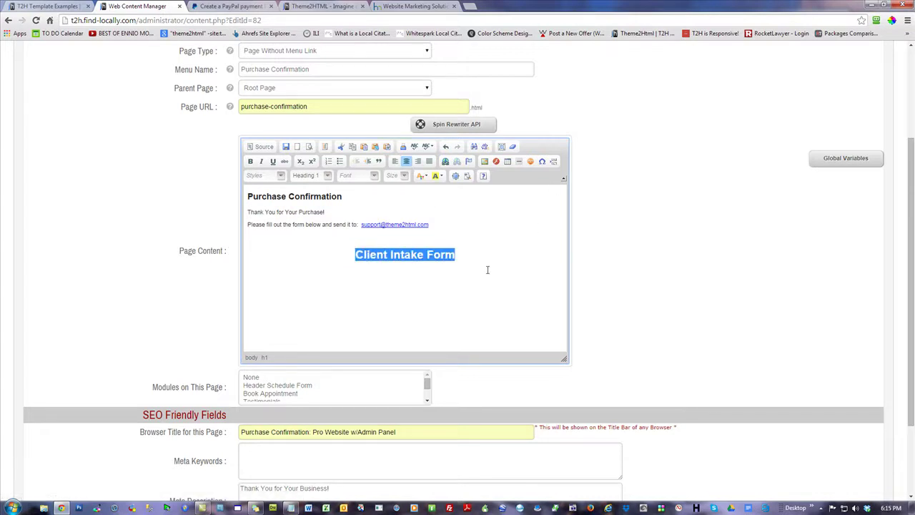
pyautogui.click(445, 161)
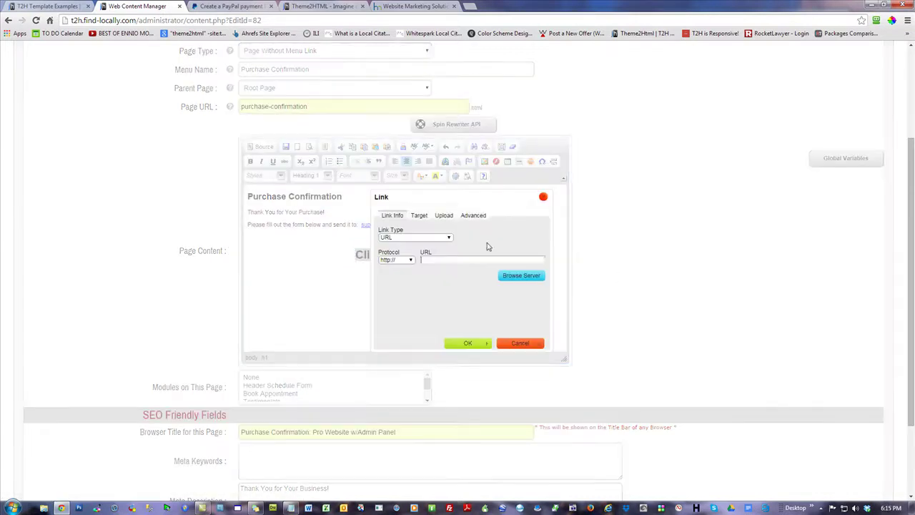
pyautogui.rightClick(446, 263)
pyautogui.click(470, 317)
pyautogui.click(467, 344)
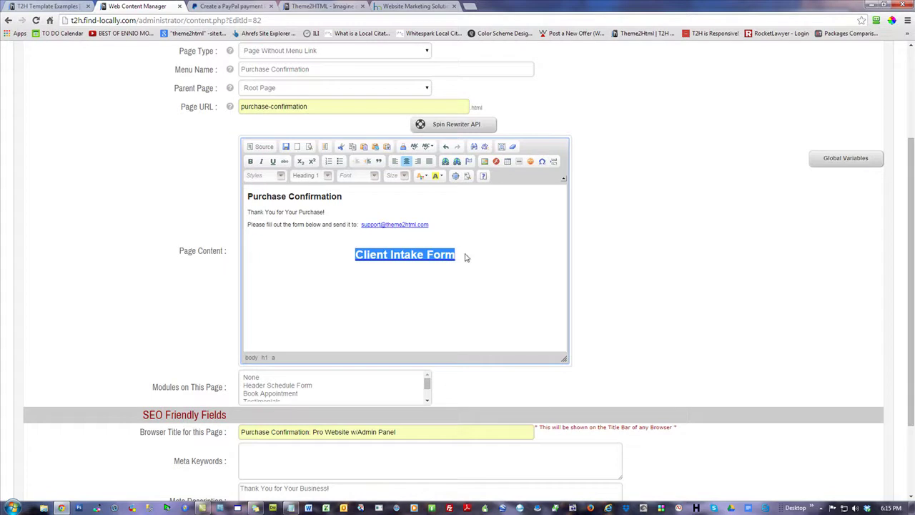
pyautogui.click(551, 314)
pyautogui.press('Return')
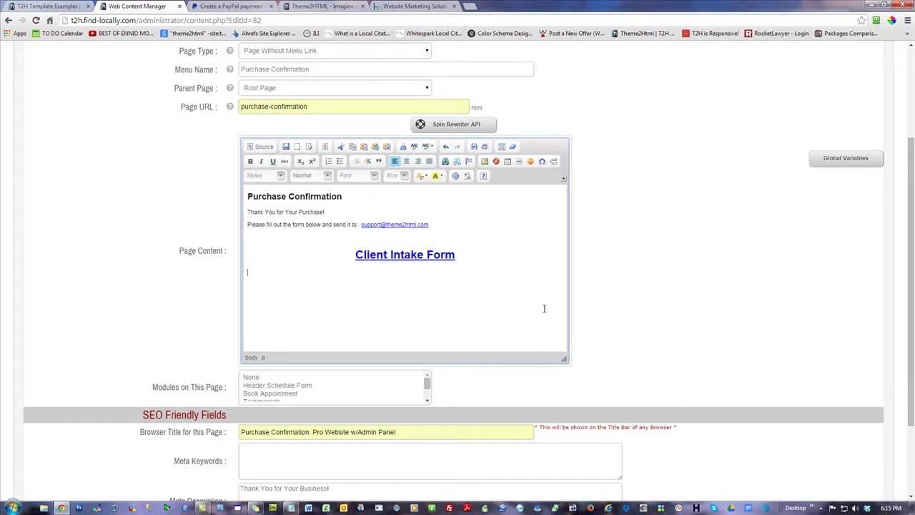
# - Type an instructions paragraph asking buyers to fill out the appropriate form, noting most fields are optional
pyautogui.write('Please fill out the appropriate form. Most fields are options.')
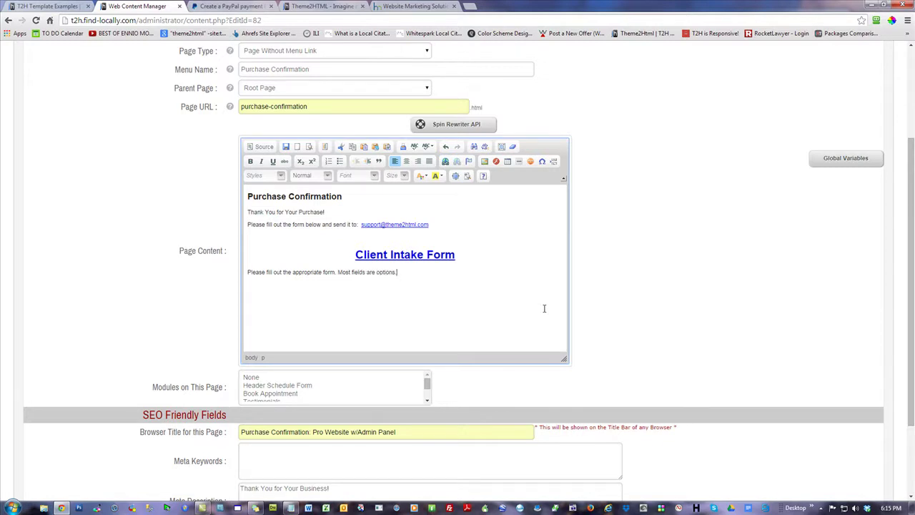
pyautogui.write('o just fill out what you want us to work with. W')
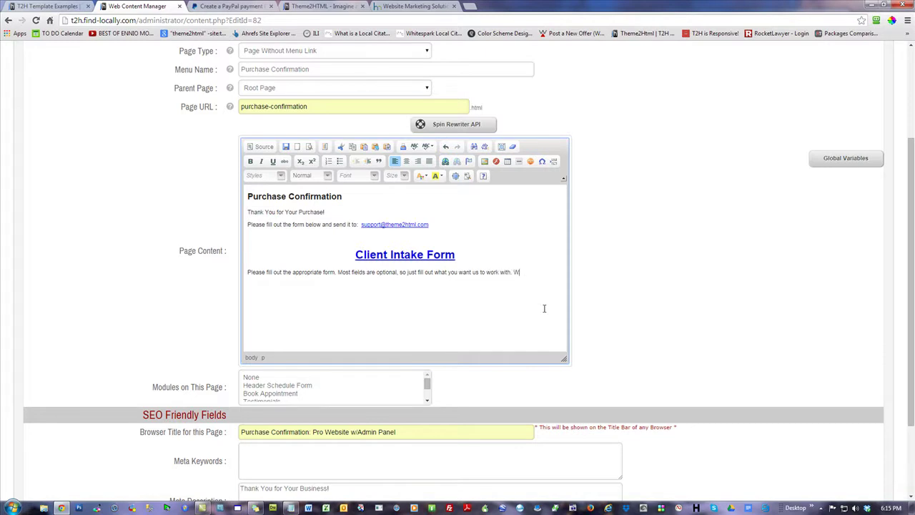
pyautogui.write("e will take care of everything else. We'll let you know if we have any questions!")
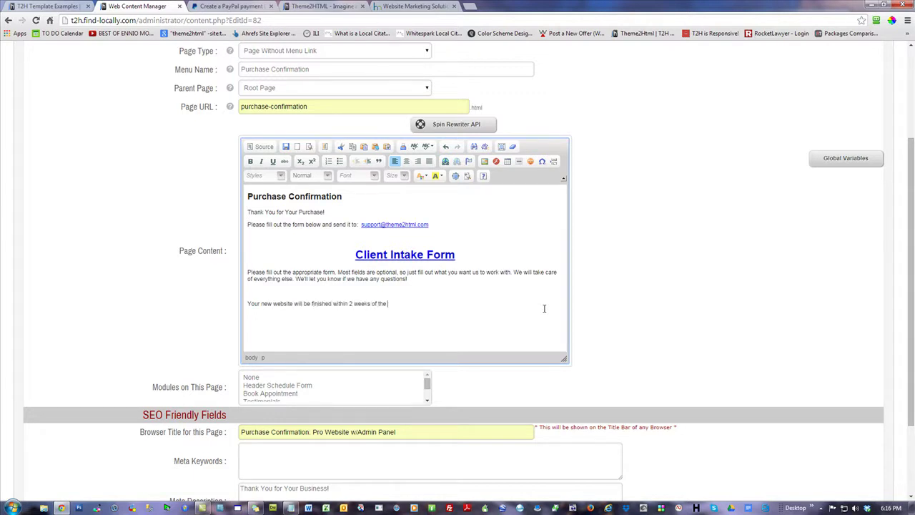
# - Finish the 2-weeks delivery sentence and add a 'We will send y…' instructions line above Congratulations!
pyautogui.write('s the form. Congratulations!')
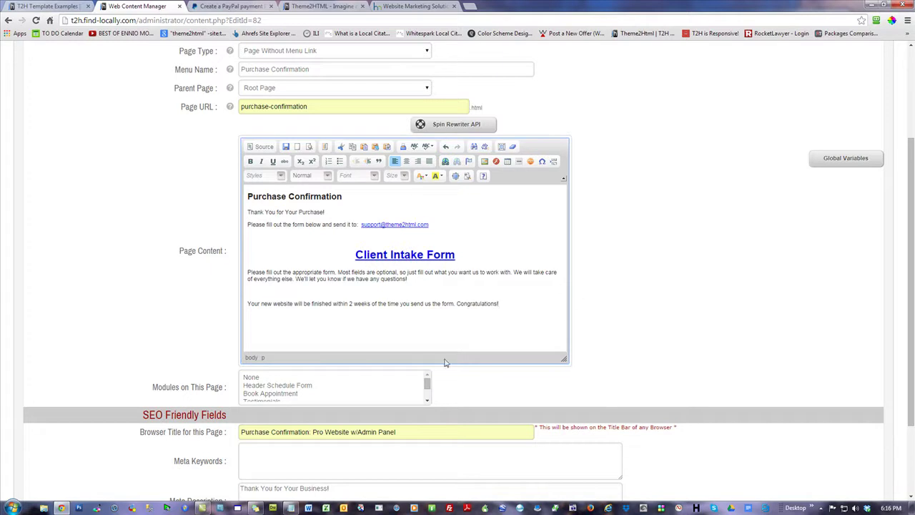
pyautogui.press('Return')
pyautogui.press('Return')
pyautogui.write('We will')
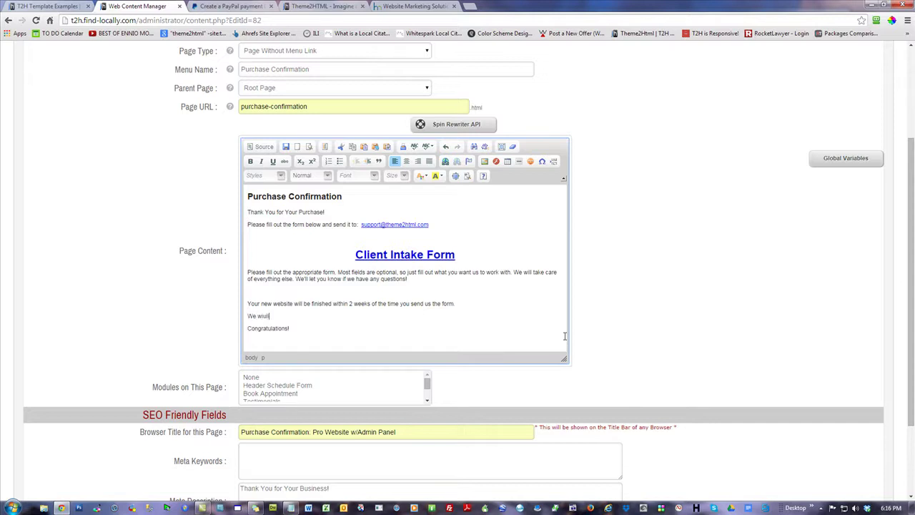
pyautogui.write(' send you all instructions for full control')
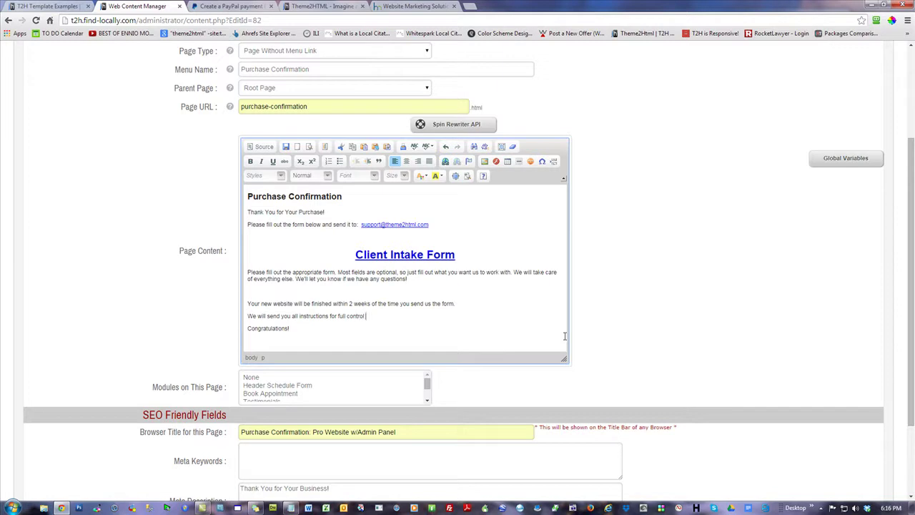
pyautogui.write("hen we're finished.")
pyautogui.press('Return')
# - Make Congratulations! bold italic in Comic Sans MS at size 16
pyautogui.moveTo(292, 339); pyautogui.dragTo(226, 341)
pyautogui.click(261, 160)
pyautogui.click(250, 161)
pyautogui.click(373, 176)
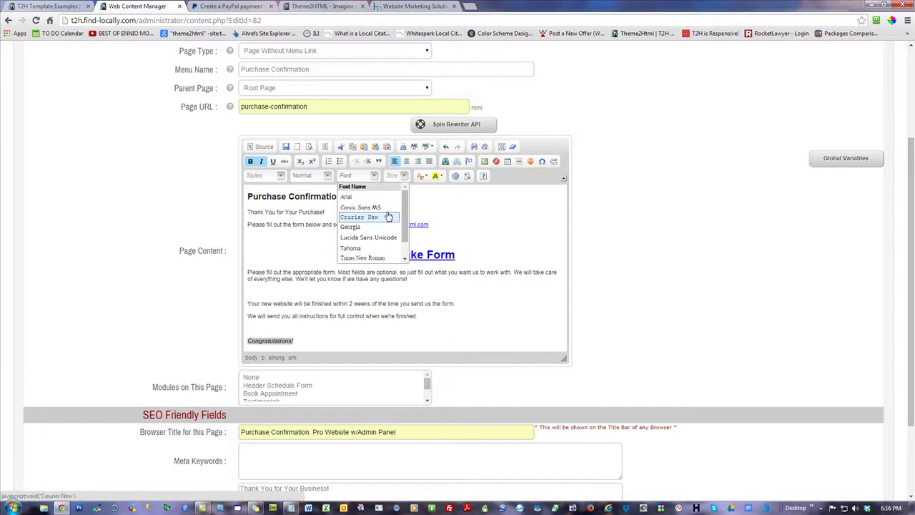
pyautogui.click(361, 207)
pyautogui.click(404, 176)
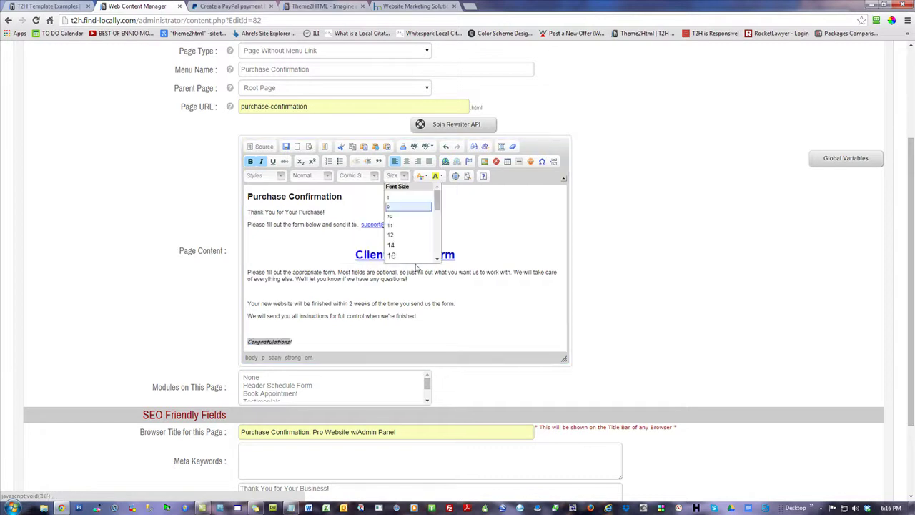
pyautogui.click(394, 255)
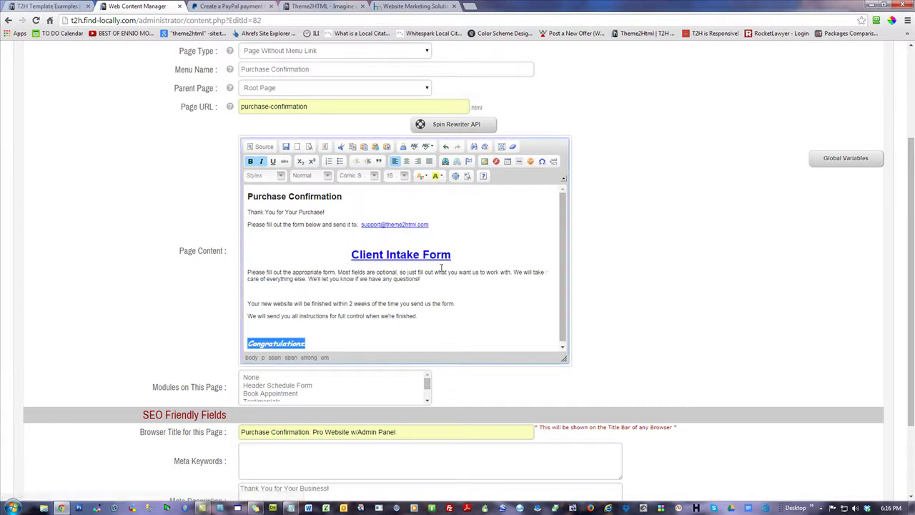
# - Switch Congratulations! to Arial, colour it gold, and centre it on its line
pyautogui.click(330, 339)
pyautogui.moveTo(327, 340); pyautogui.dragTo(242, 337)
pyautogui.click(374, 176)
pyautogui.click(357, 198)
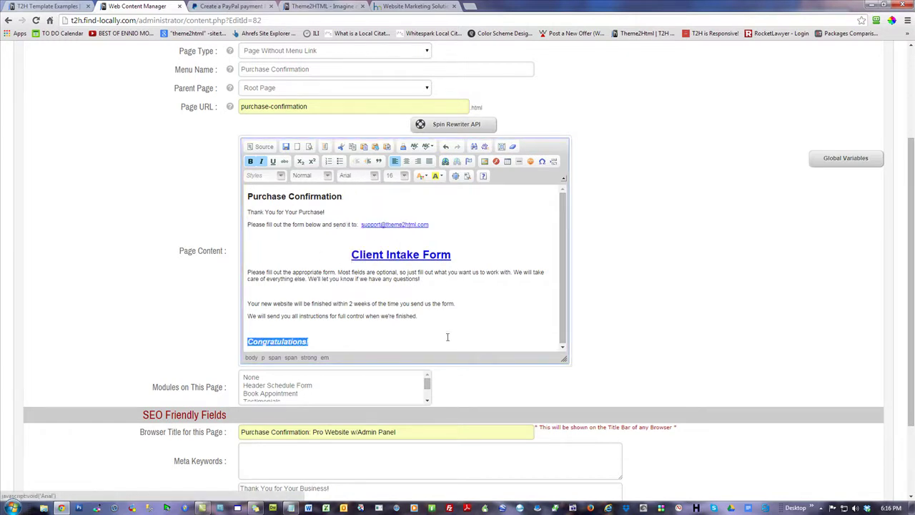
pyautogui.click(374, 335)
pyautogui.moveTo(325, 339); pyautogui.dragTo(244, 340)
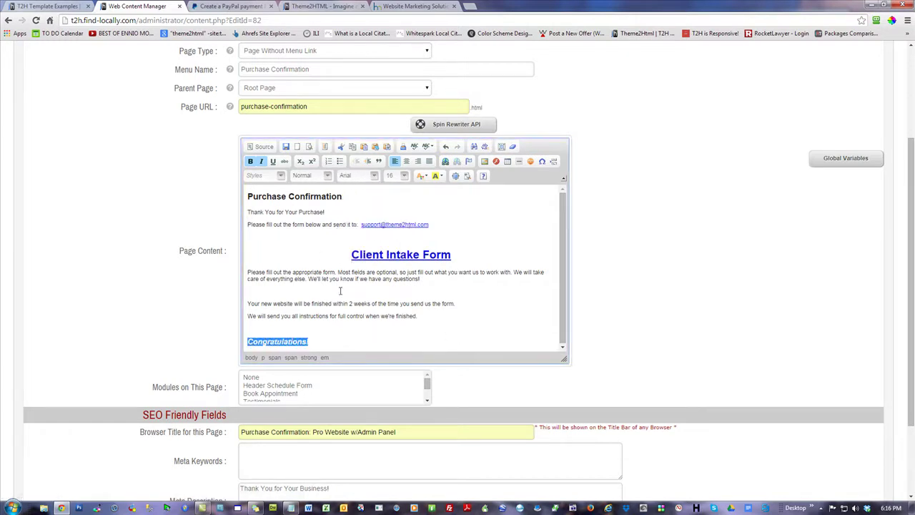
pyautogui.click(437, 176)
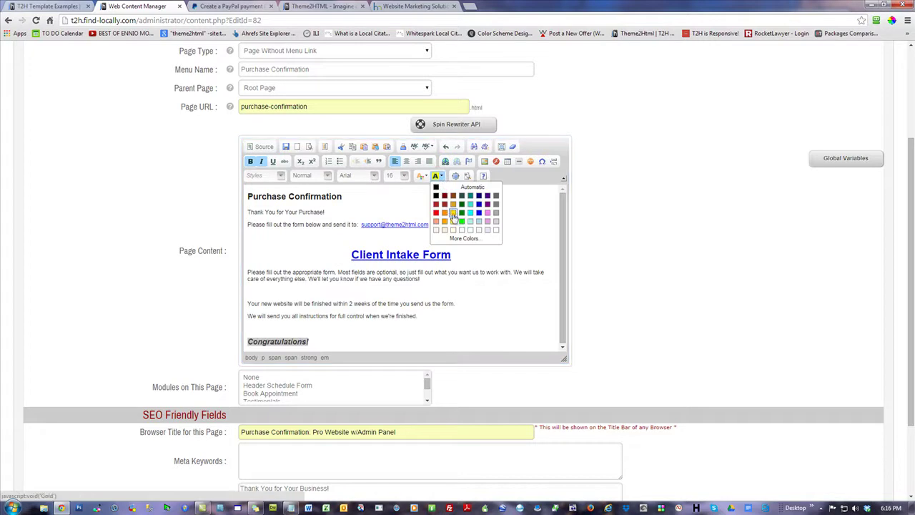
pyautogui.click(453, 215)
pyautogui.click(408, 161)
# - Underline the instructions sentence
pyautogui.click(441, 303)
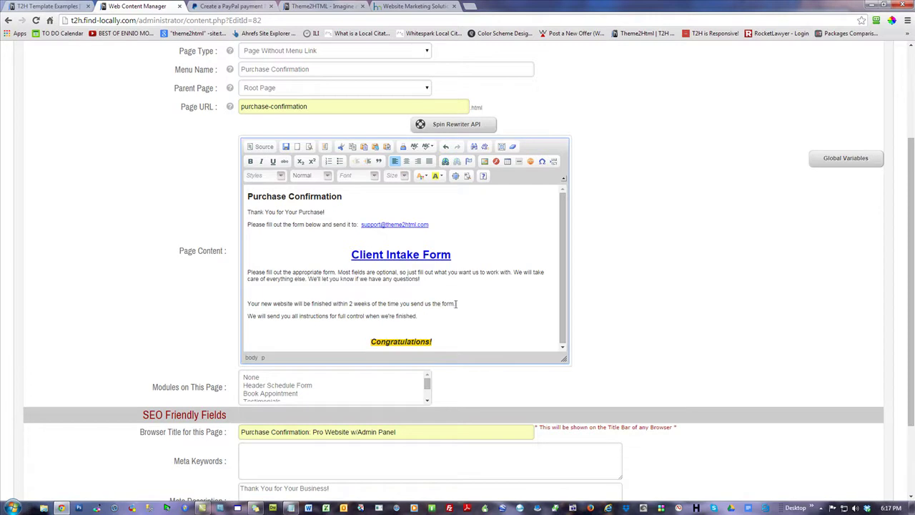
pyautogui.moveTo(453, 303); pyautogui.dragTo(244, 305)
pyautogui.moveTo(418, 316); pyautogui.dragTo(247, 316)
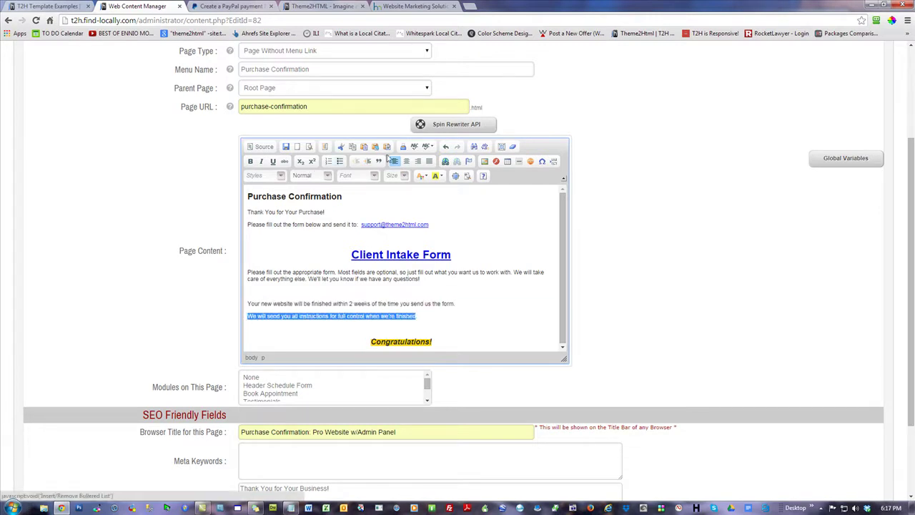
pyautogui.click(274, 162)
pyautogui.click(399, 251)
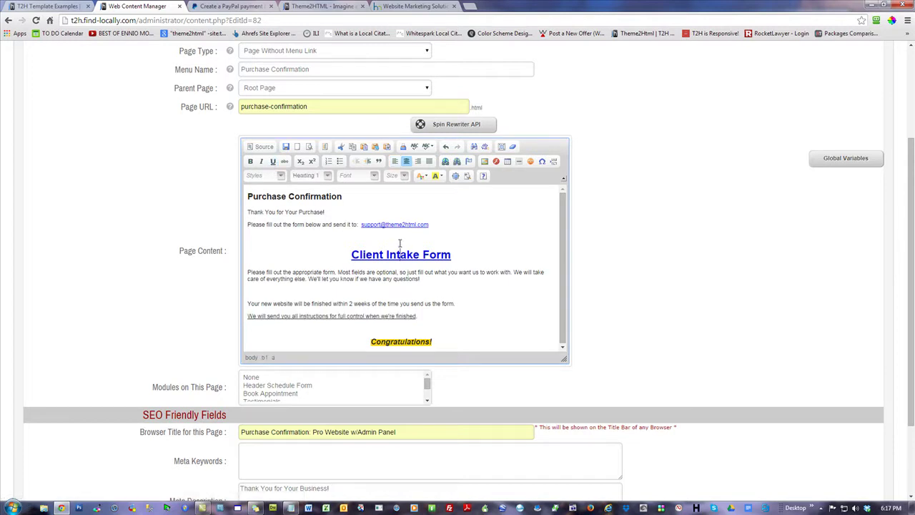
# - Insert horizontal dividing lines above the Client Intake Form heading and above Congratulations!
pyautogui.click(411, 237)
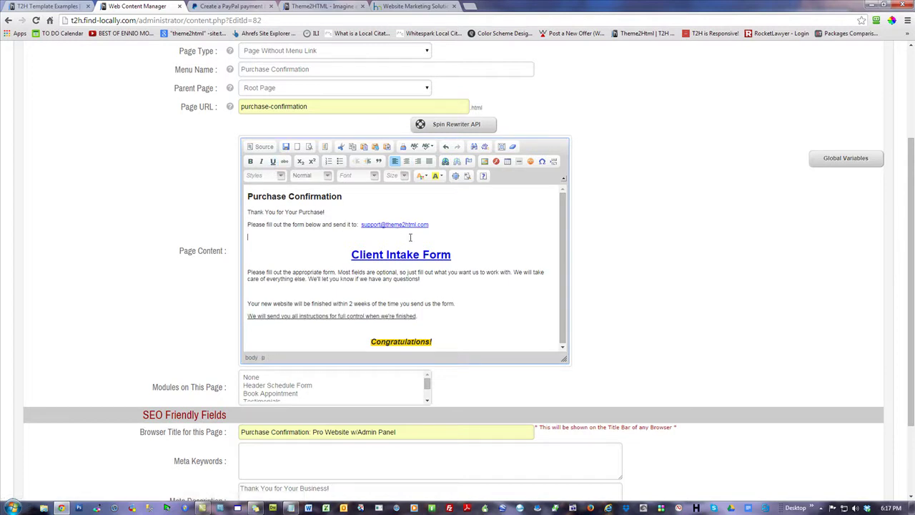
pyautogui.click(519, 161)
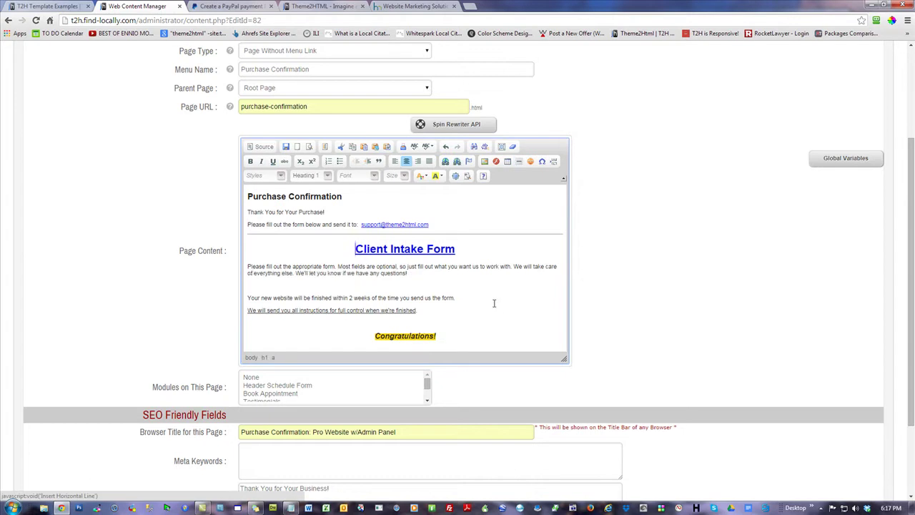
pyautogui.click(435, 323)
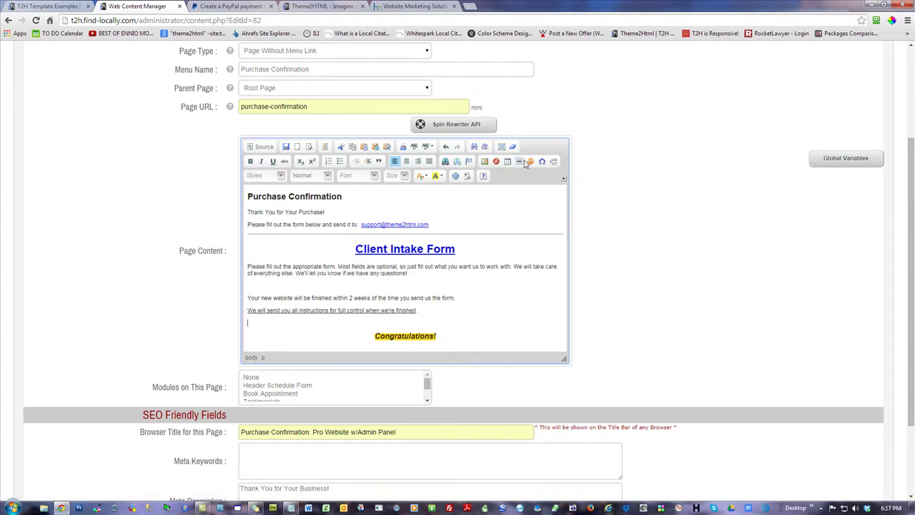
pyautogui.click(519, 161)
# - Add an empty line after the instructions line, update the page, and open its live version
pyautogui.click(473, 288)
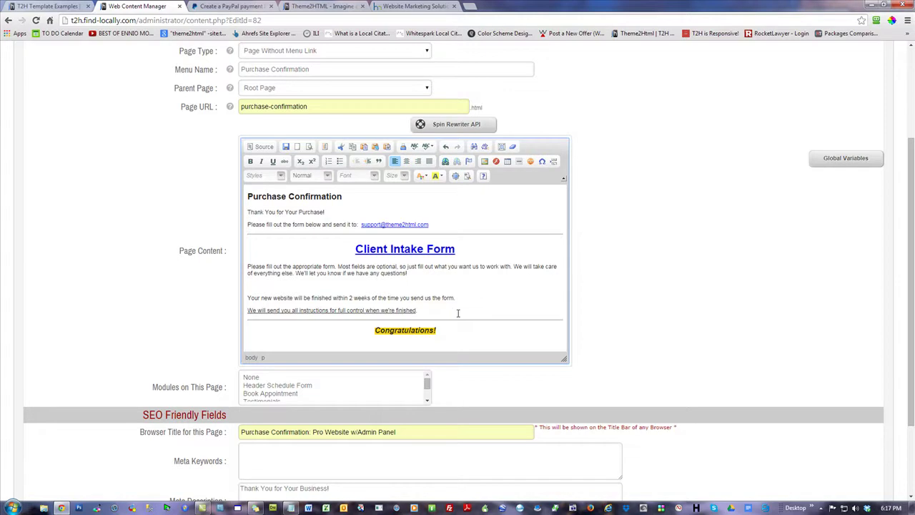
pyautogui.click(460, 312)
pyautogui.press('Return')
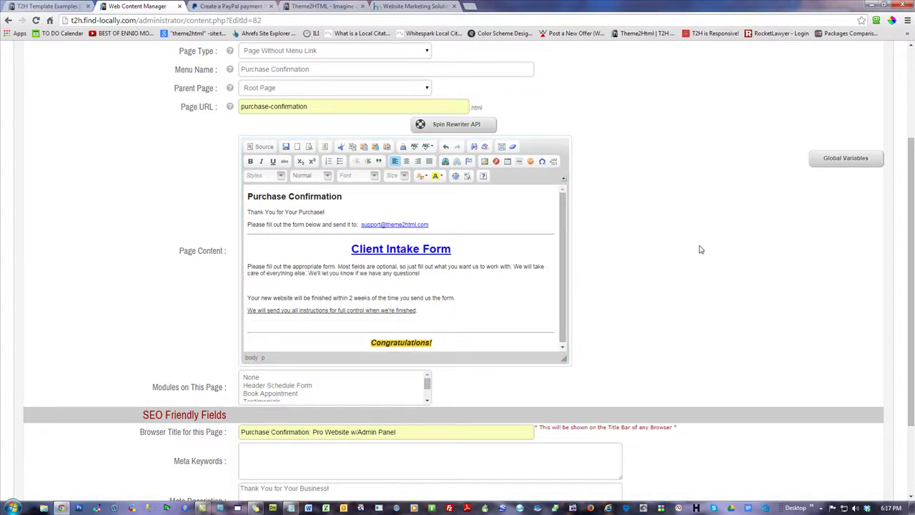
pyautogui.scroll(-3, 701, 250)
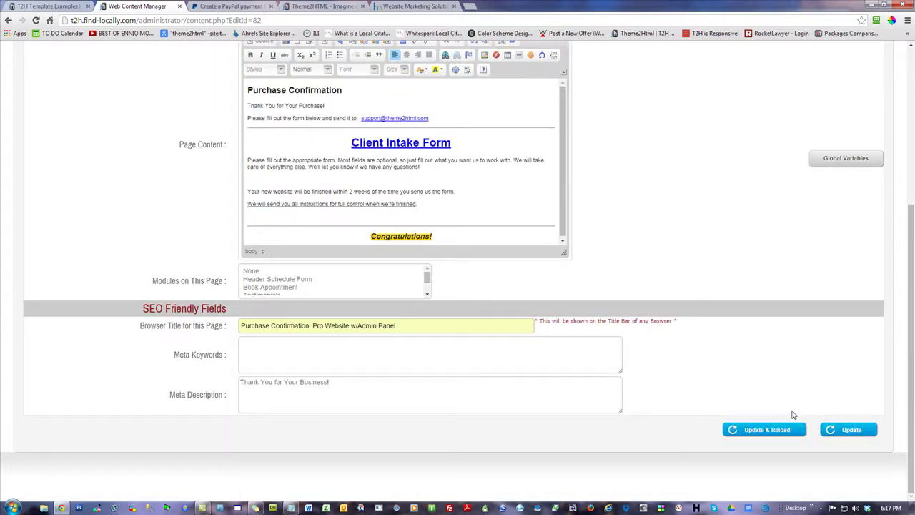
pyautogui.click(849, 432)
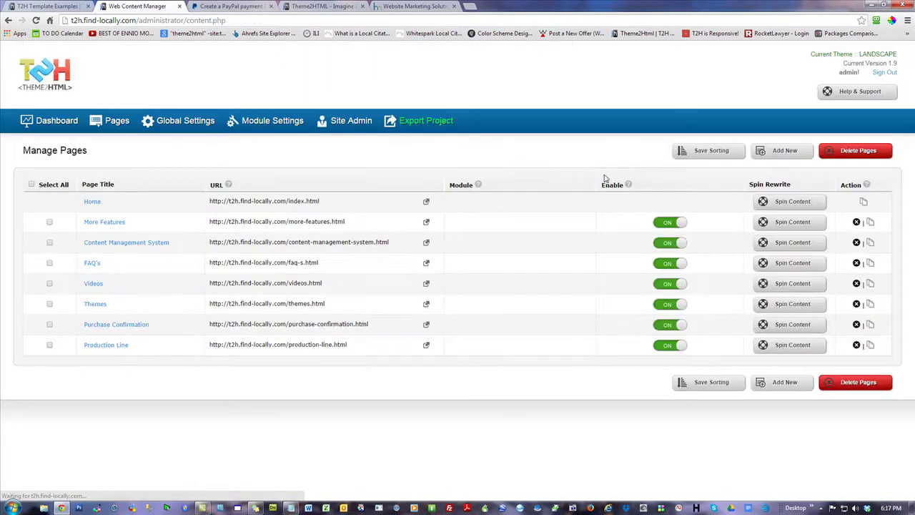
pyautogui.click(426, 324)
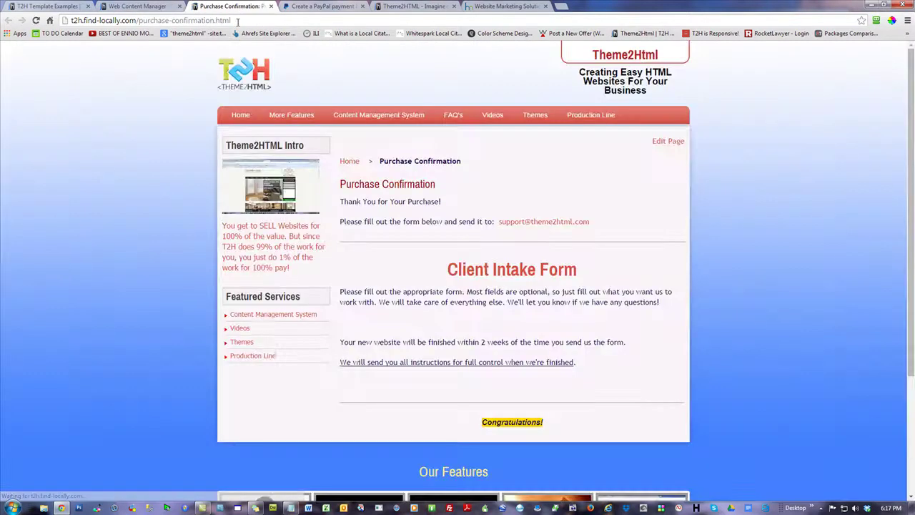
pyautogui.click(237, 22)
pyautogui.hotkey('ctrl', 'c')
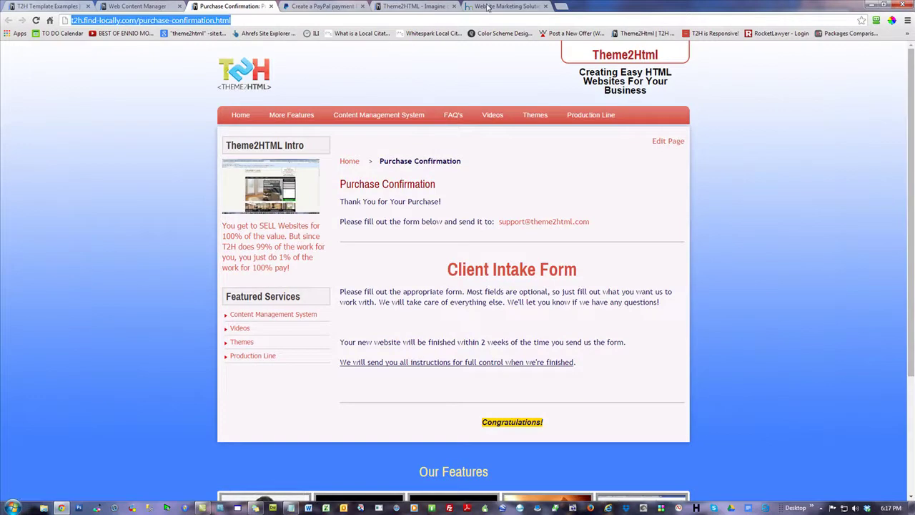
pyautogui.click(322, 7)
pyautogui.click(514, 306)
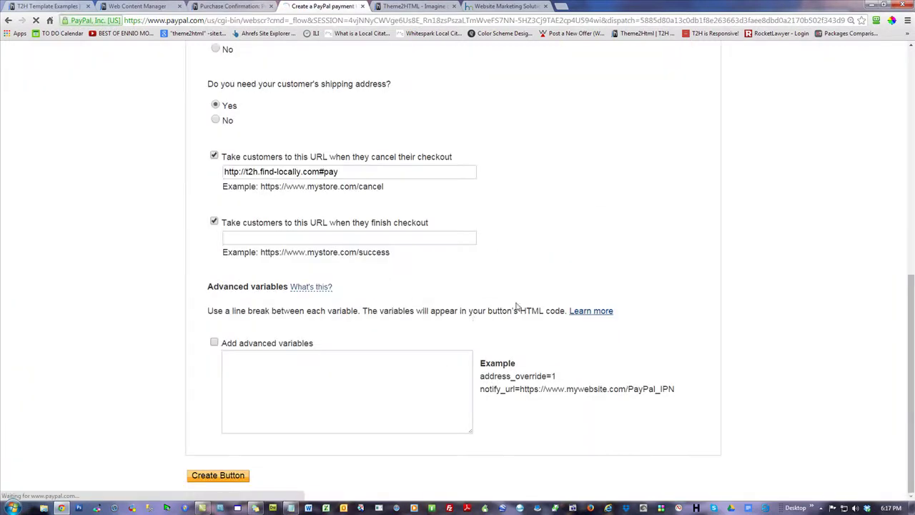
pyautogui.click(313, 238)
pyautogui.hotkey('ctrl', 'v')
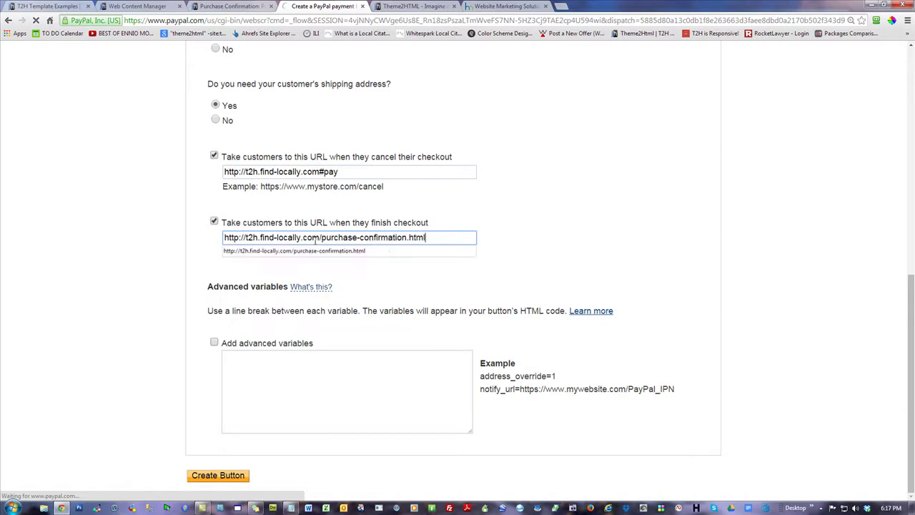
pyautogui.scroll(-2, 543, 302)
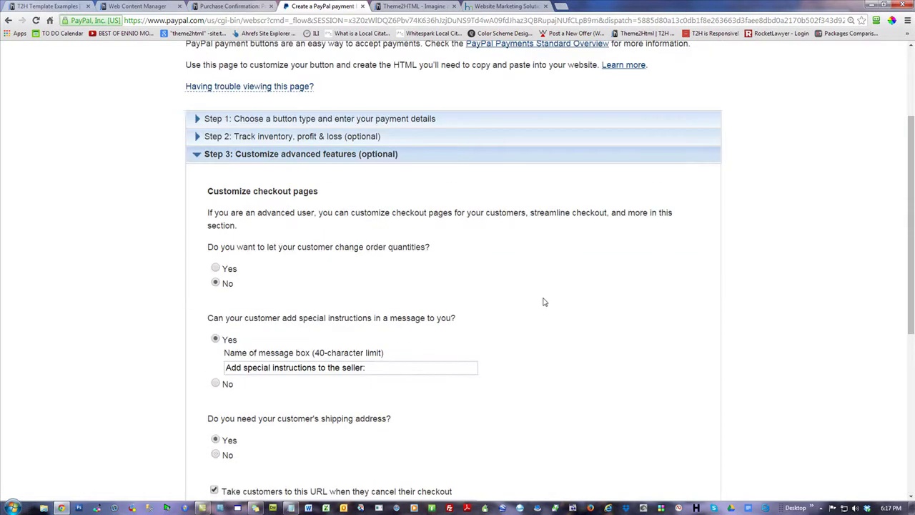
pyautogui.scroll(-4, 544, 302)
pyautogui.click(290, 281)
pyautogui.hotkey('ctrl', 'v')
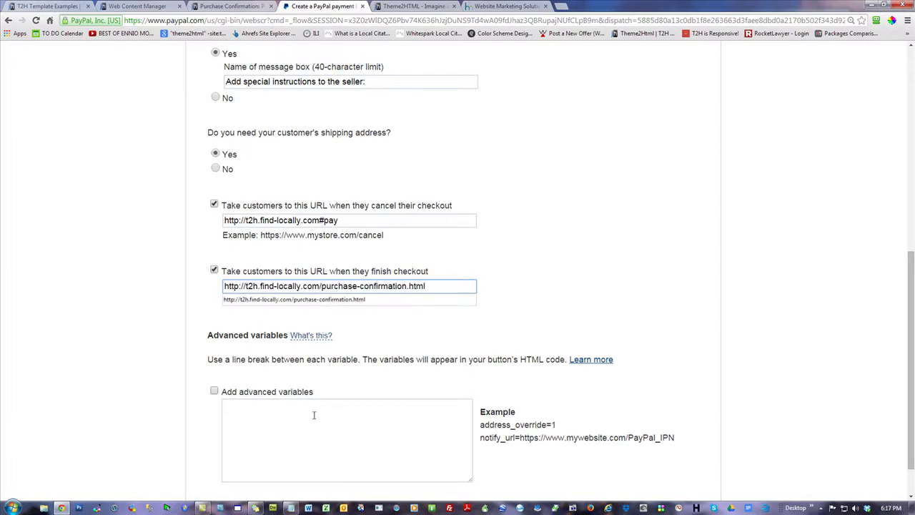
pyautogui.click(622, 263)
pyautogui.scroll(-1, 787, 257)
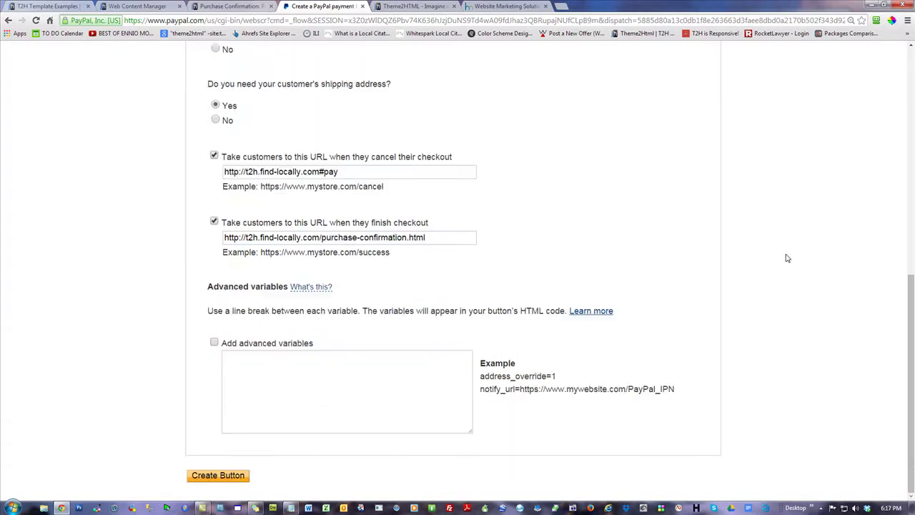
pyautogui.click(435, 237)
pyautogui.click(110, 267)
# - Zoom out and review the button type, item name, item ID and price details
pyautogui.hotkey('ctrl', '-')
pyautogui.hotkey('ctrl', '-')
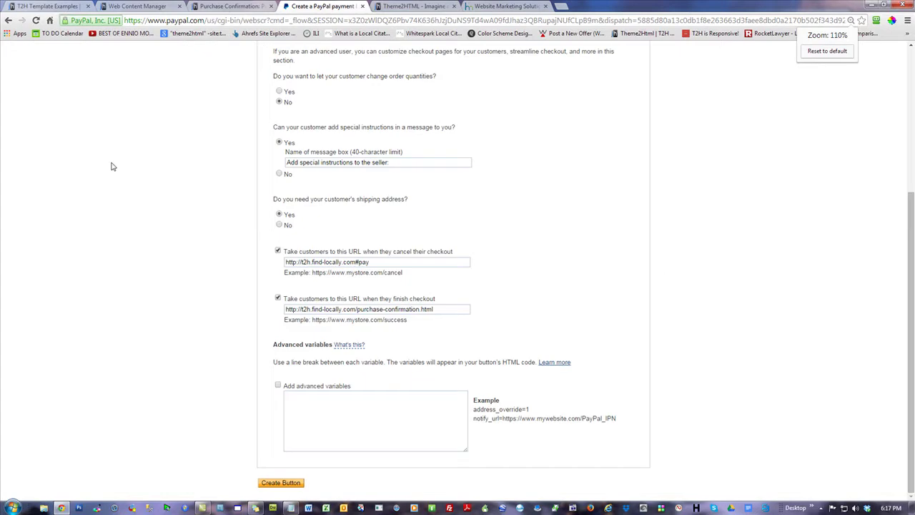
pyautogui.scroll(4, 179, 193)
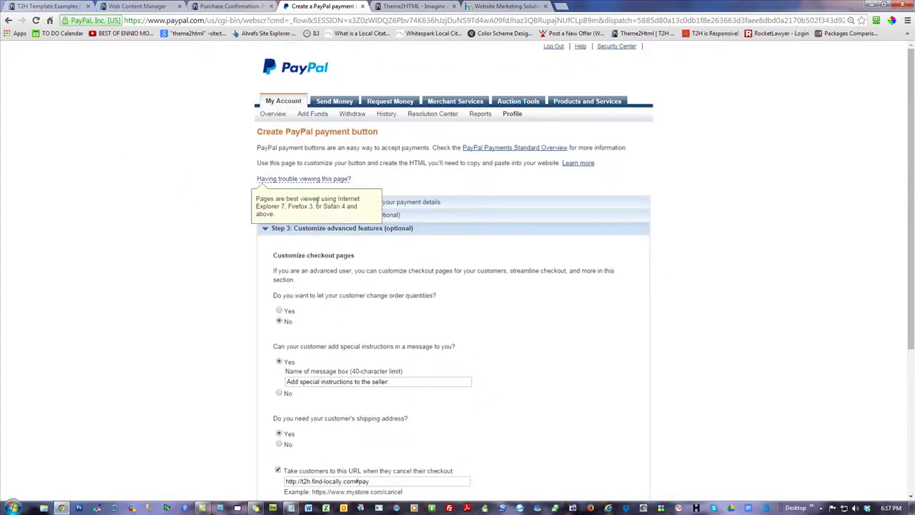
pyautogui.click(276, 203)
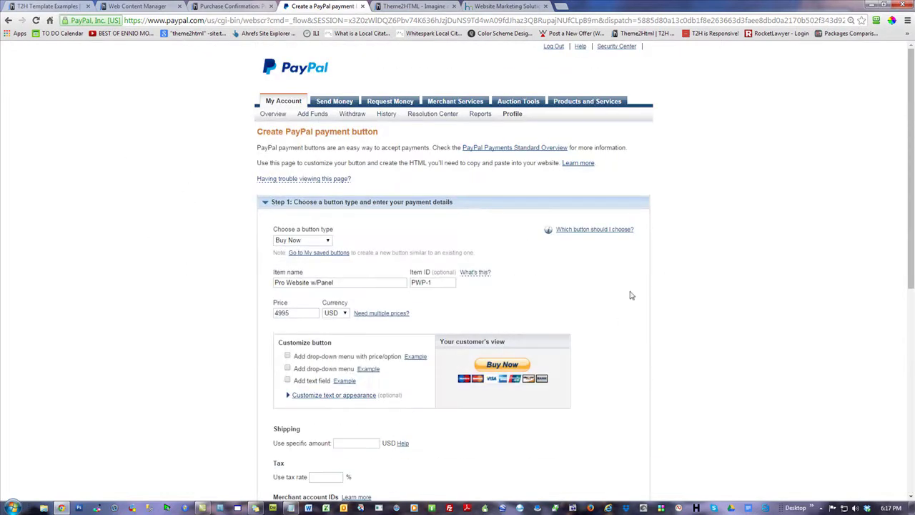
pyautogui.scroll(-2, 304, 252)
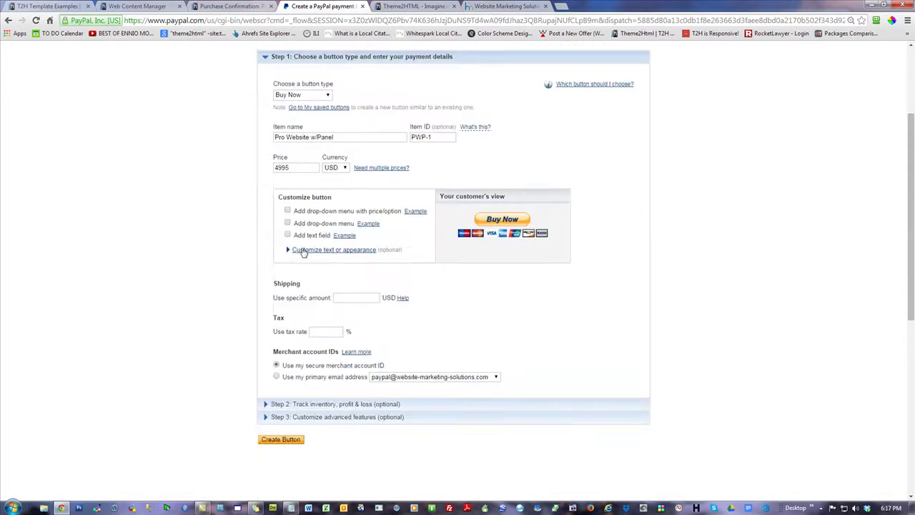
pyautogui.tripleClick(349, 135)
pyautogui.press('Tab')
pyautogui.press('Tab')
pyautogui.click(118, 159)
pyautogui.scroll(-2, 761, 277)
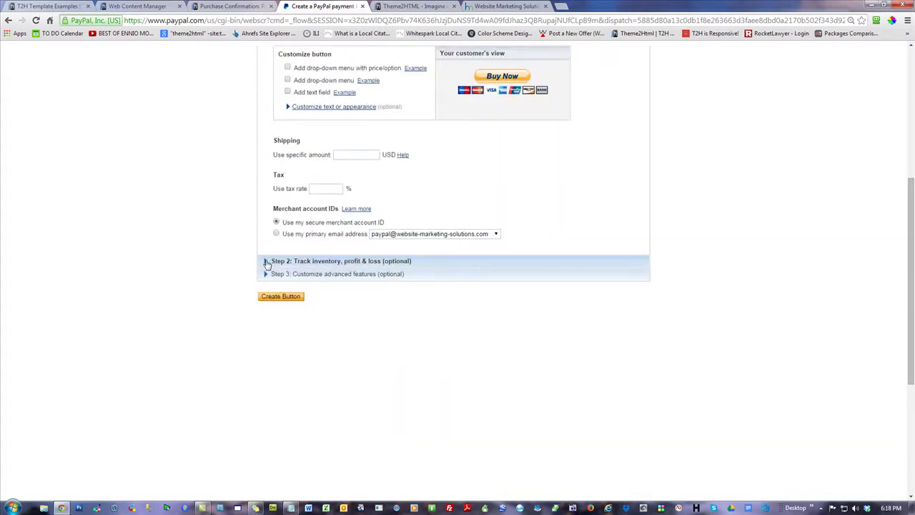
# - Expand 'Step 3: Customize advanced features' and review the cancel and finish checkout URLs
pyautogui.click(275, 275)
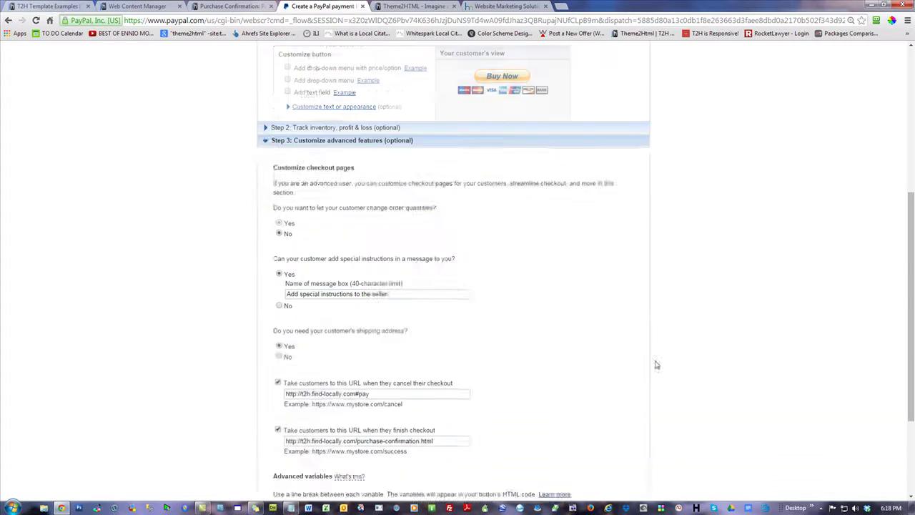
pyautogui.scroll(-2, 630, 343)
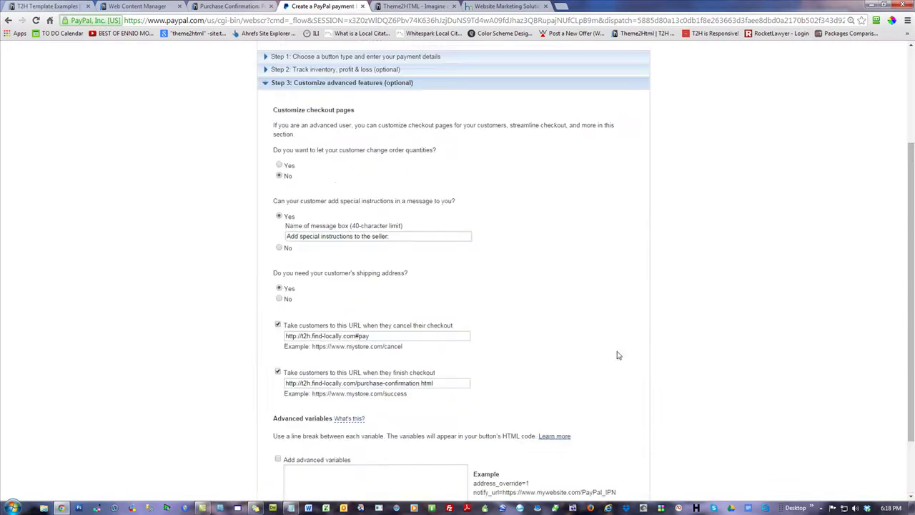
pyautogui.click(395, 341)
pyautogui.hotkey('ctrl', 'a')
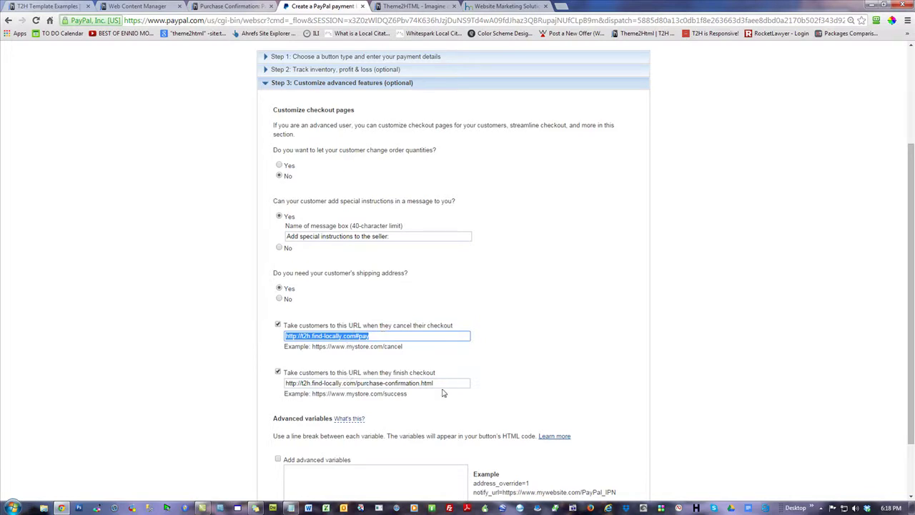
pyautogui.moveTo(448, 384); pyautogui.dragTo(116, 367)
pyautogui.click(130, 284)
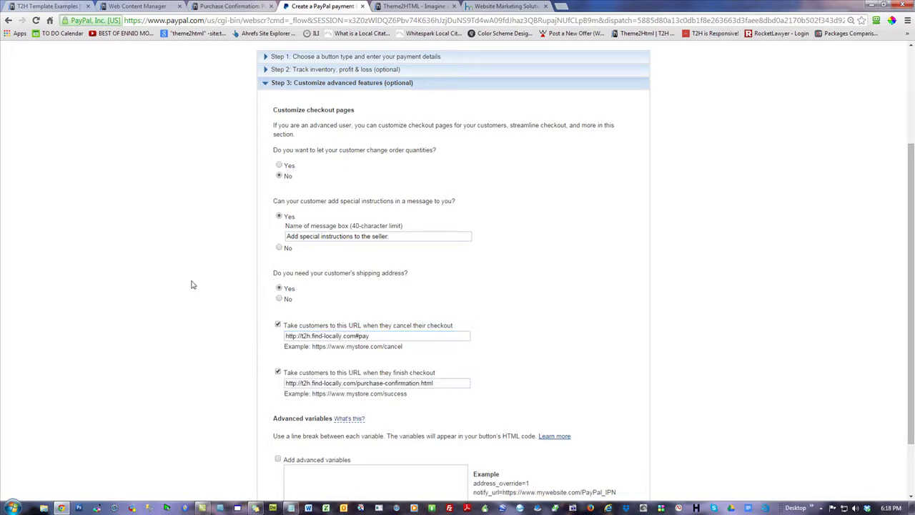
# - Check the live page address, then open Purchase Confirmation for editing and inspect the link's HTML source
pyautogui.click(217, 6)
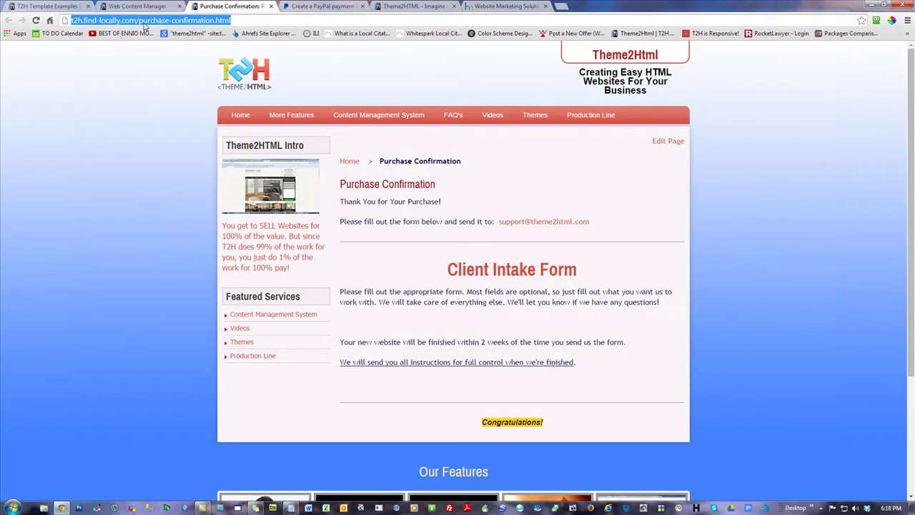
pyautogui.click(133, 88)
pyautogui.click(153, 21)
pyautogui.click(120, 205)
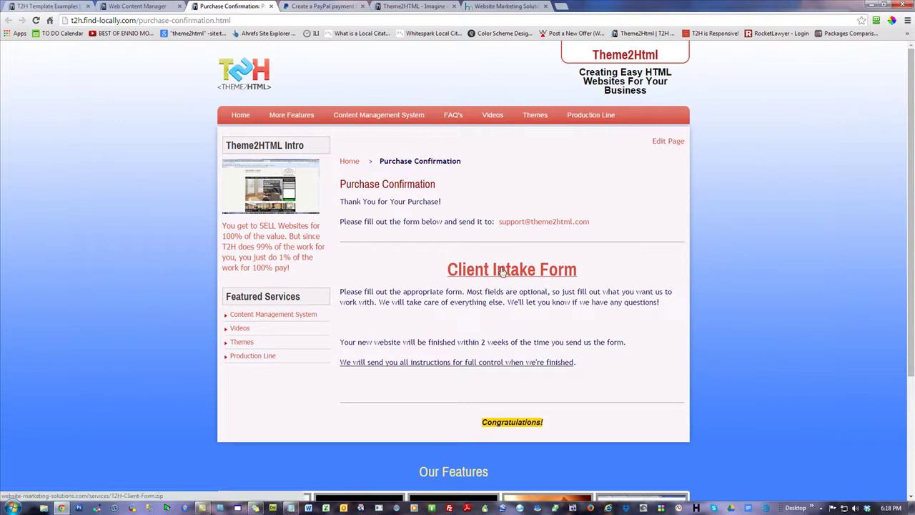
pyautogui.click(132, 9)
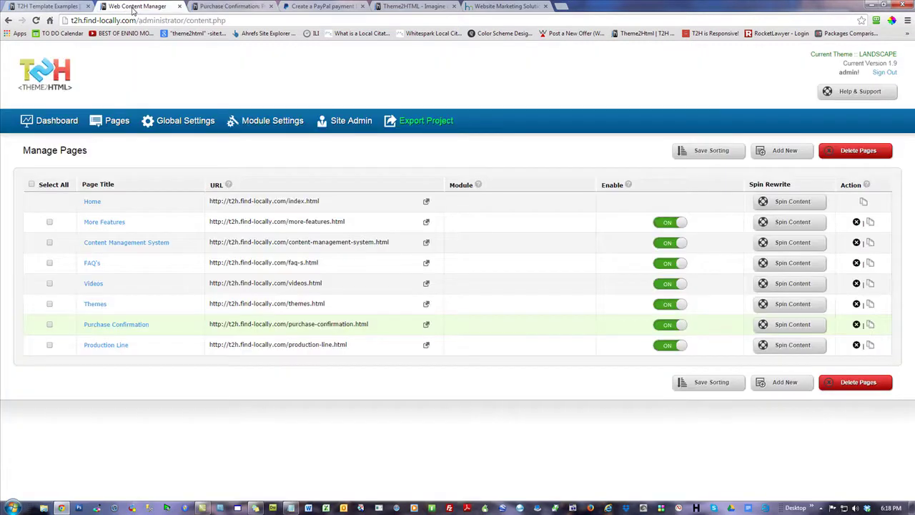
pyautogui.click(139, 329)
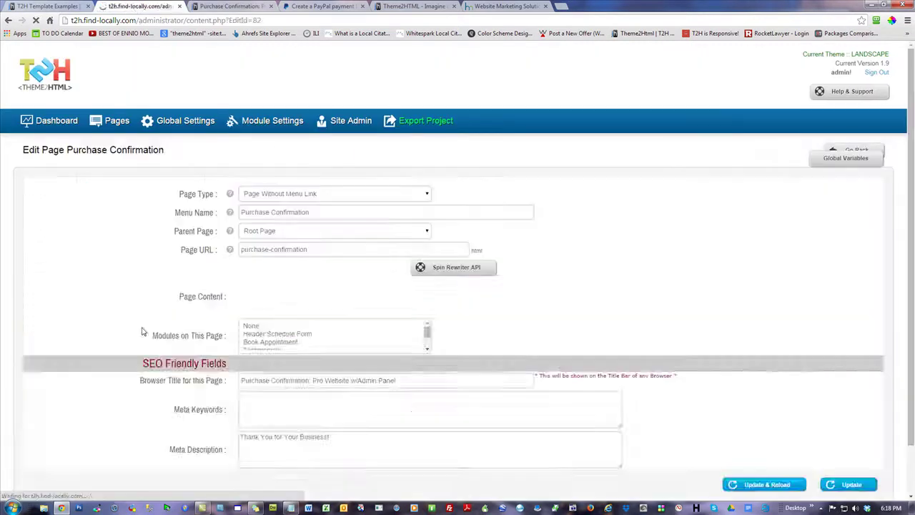
pyautogui.scroll(-2, 691, 374)
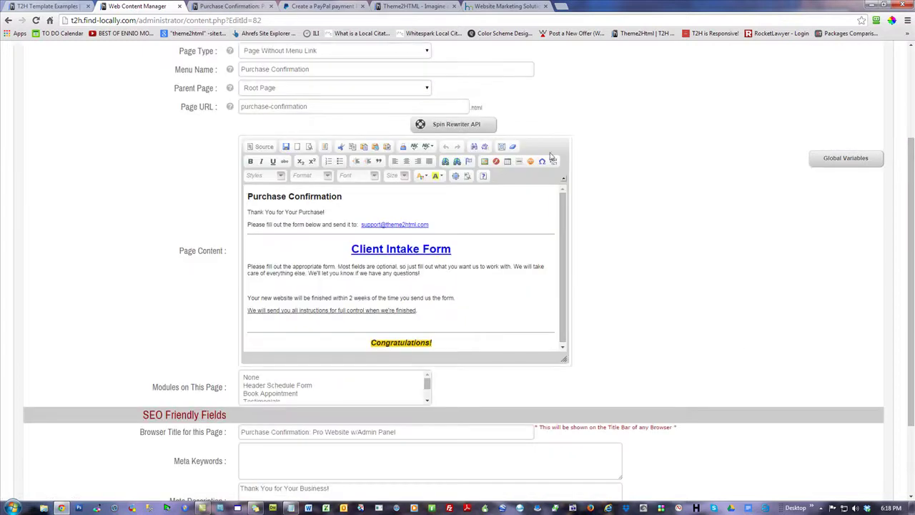
pyautogui.click(260, 146)
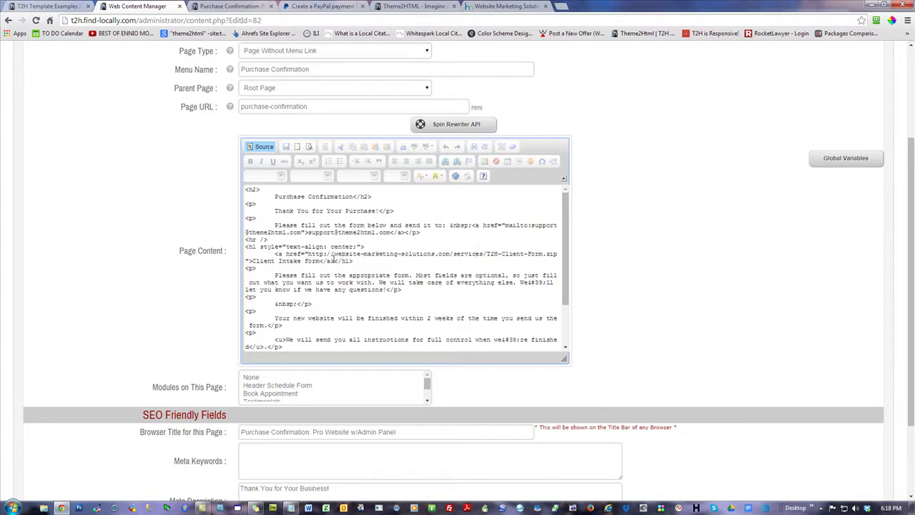
pyautogui.moveTo(252, 261); pyautogui.dragTo(324, 261)
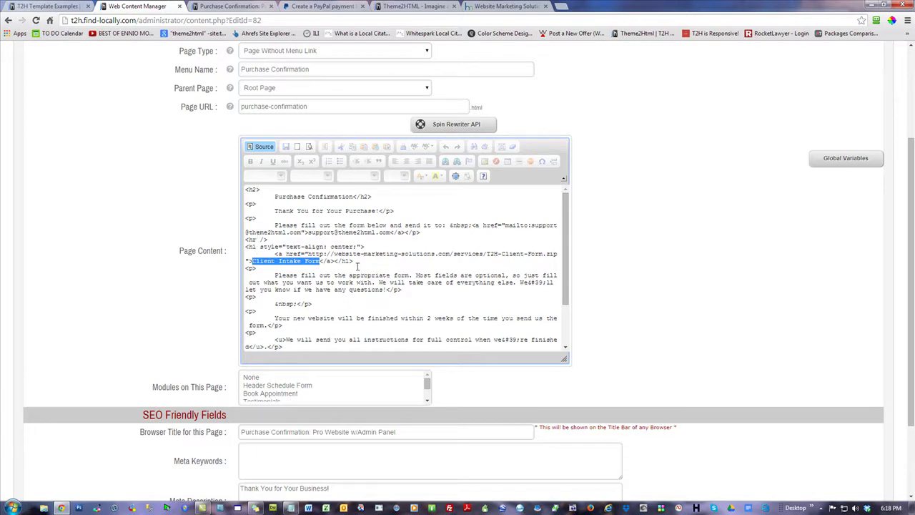
pyautogui.click(263, 146)
# - Underline the Client Intake Form heading, colour it blue, update the page, and reload the live version
pyautogui.moveTo(452, 250); pyautogui.dragTo(350, 249)
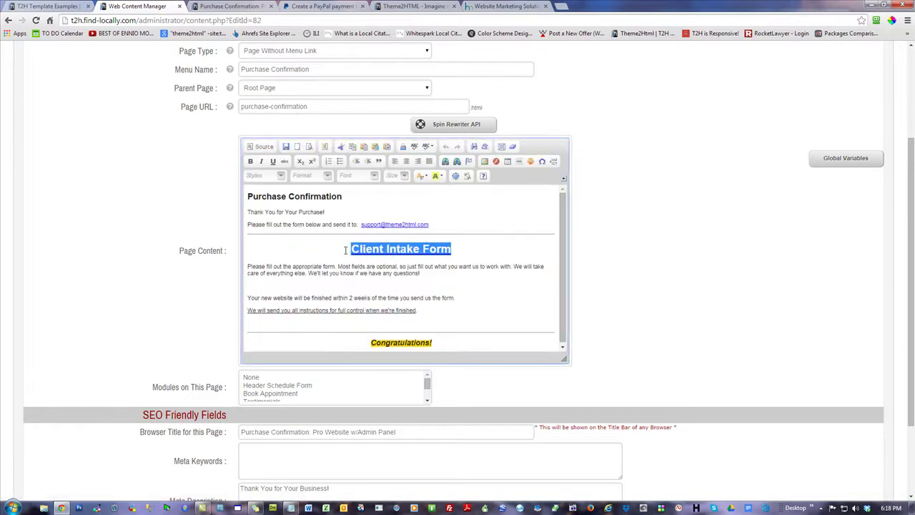
pyautogui.click(272, 162)
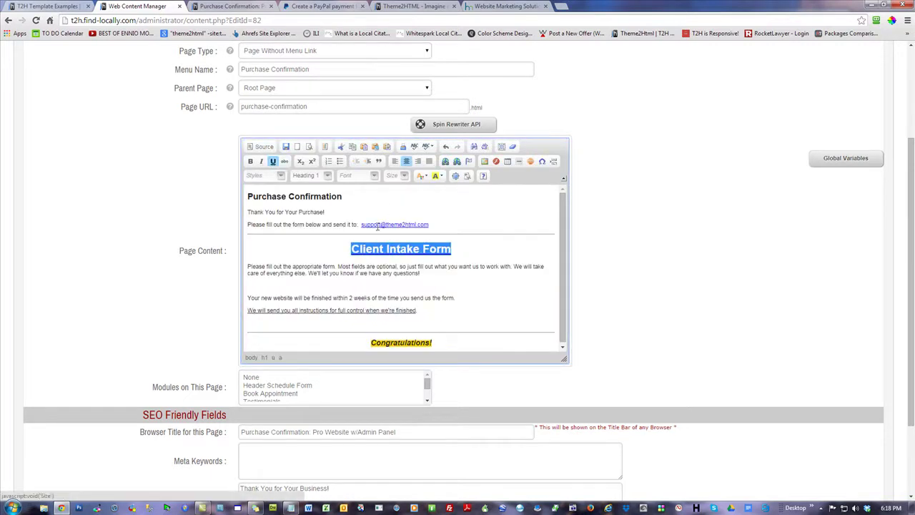
pyautogui.click(423, 177)
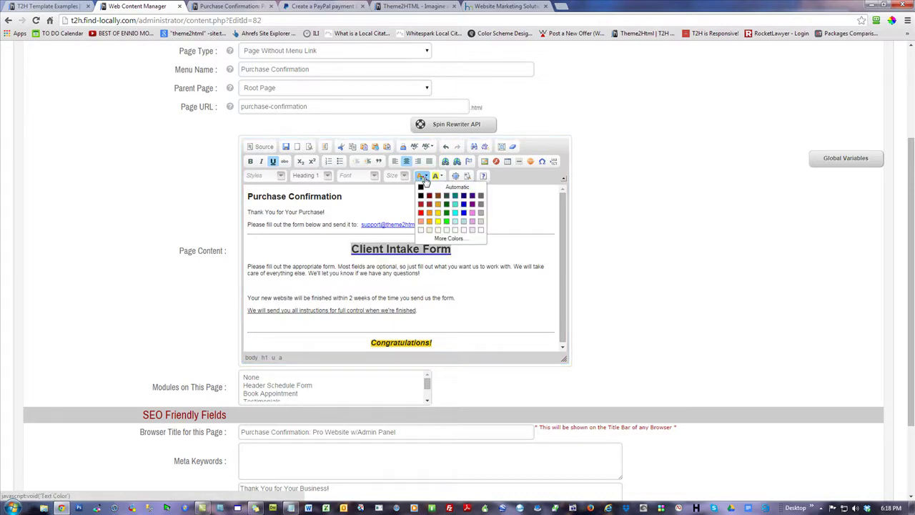
pyautogui.click(464, 213)
pyautogui.click(483, 246)
pyautogui.scroll(-3, 689, 256)
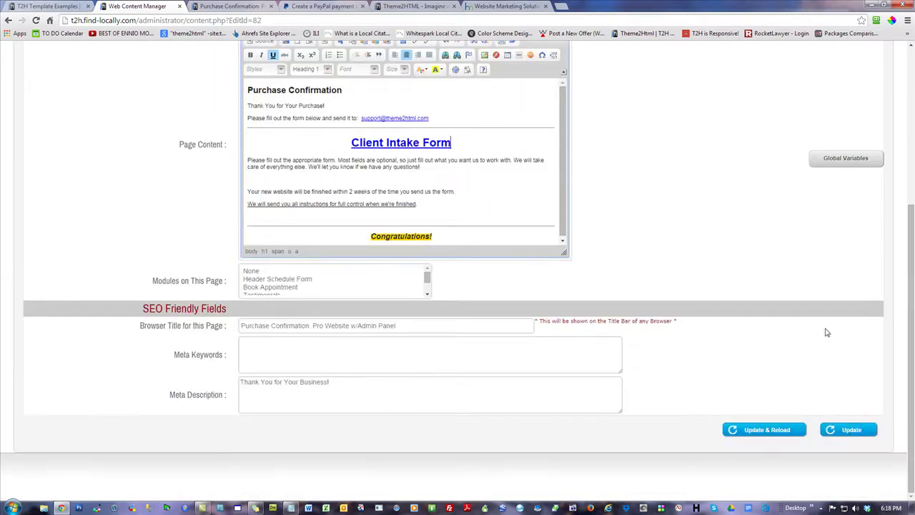
pyautogui.click(768, 432)
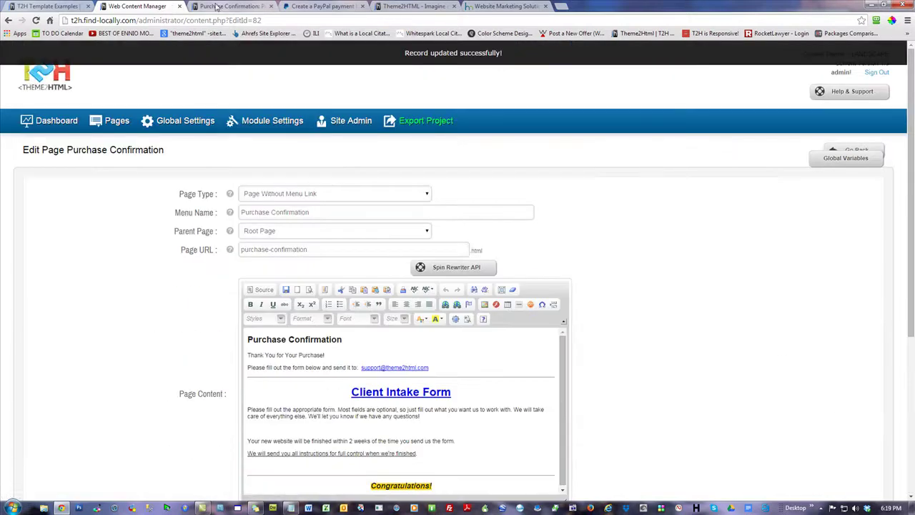
pyautogui.click(229, 6)
pyautogui.click(36, 20)
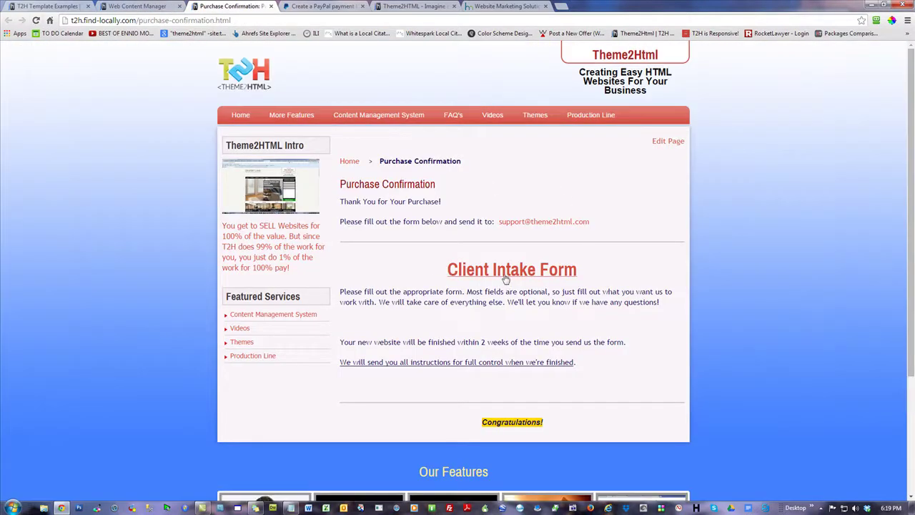
pyautogui.click(120, 6)
# - In the HTML source, move the blue colour and underline span tags inside the link tag
pyautogui.scroll(-2, 688, 327)
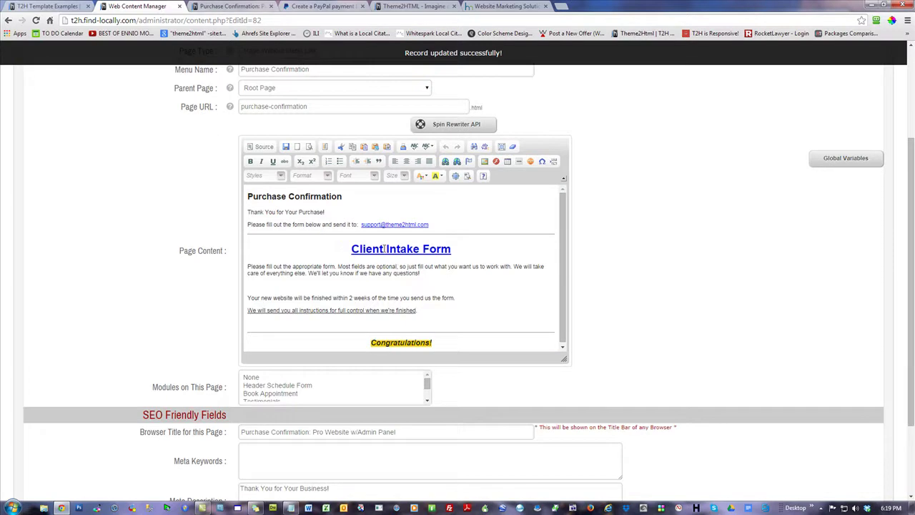
pyautogui.click(264, 147)
pyautogui.click(377, 254)
pyautogui.moveTo(395, 254); pyautogui.dragTo(275, 252)
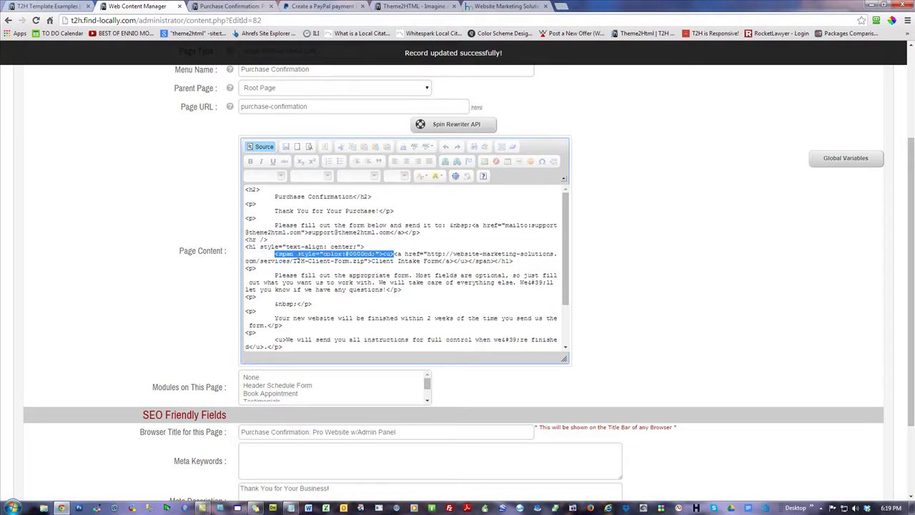
pyautogui.click(297, 254)
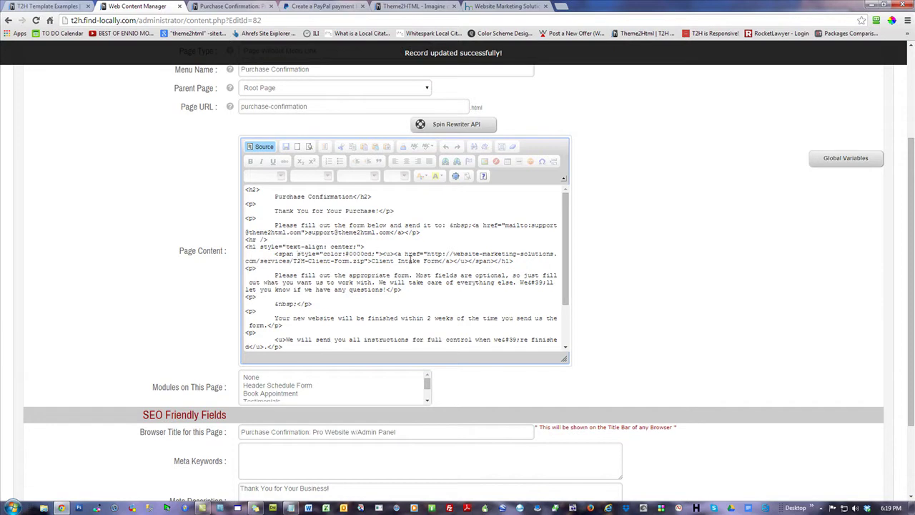
pyautogui.moveTo(394, 254); pyautogui.dragTo(442, 255)
pyautogui.click(393, 254)
pyautogui.moveTo(393, 254); pyautogui.dragTo(275, 255)
pyautogui.hotkey('ctrl', 'c')
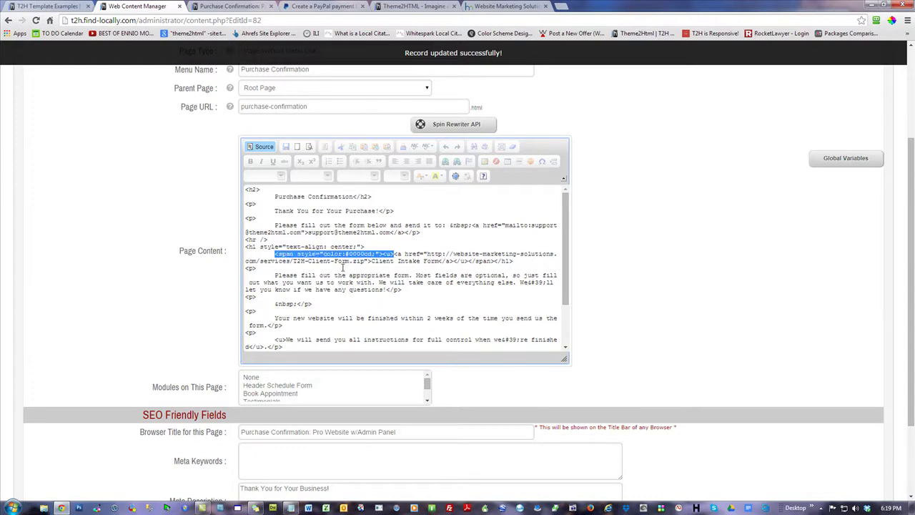
pyautogui.press('Delete')
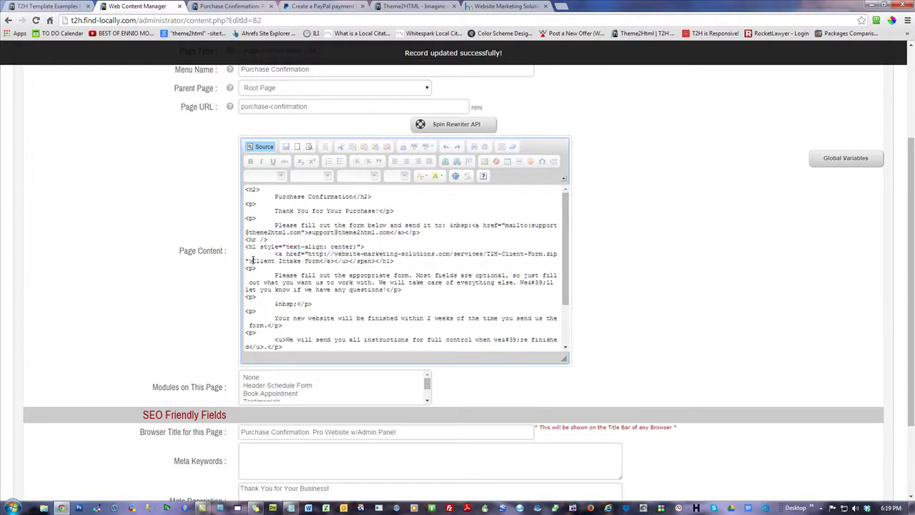
pyautogui.hotkey('ctrl', 'v')
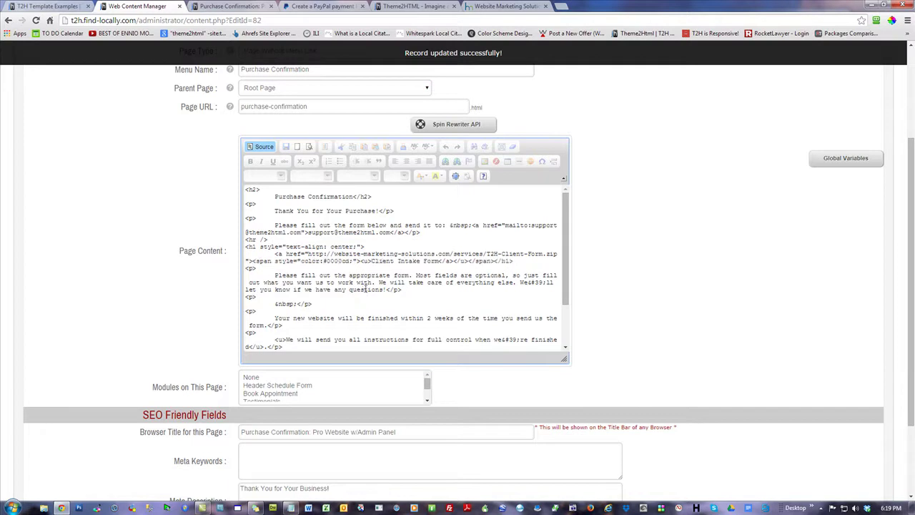
# - Update the page, reload the live version, and download T2H-Client-Form.zip via the Client Intake Form link
pyautogui.moveTo(468, 262); pyautogui.dragTo(492, 260)
pyautogui.click(637, 229)
pyautogui.scroll(-2, 689, 272)
pyautogui.click(852, 432)
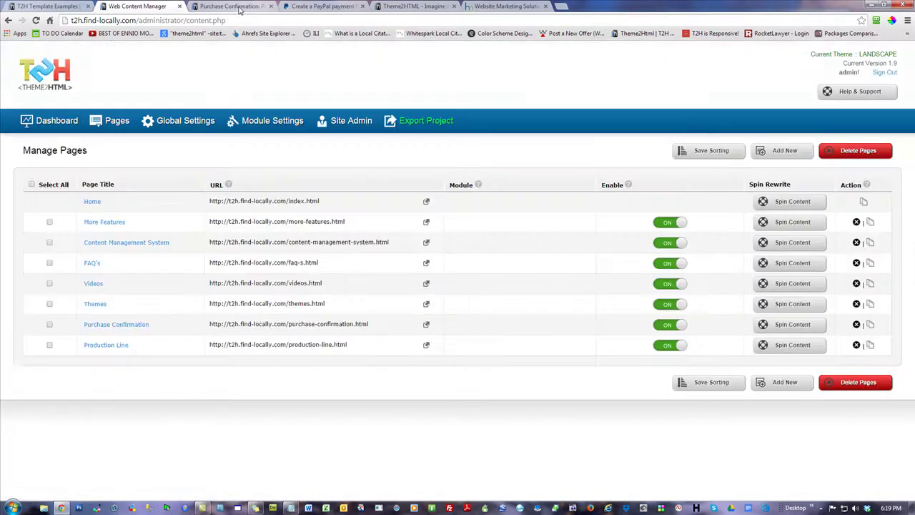
pyautogui.click(229, 5)
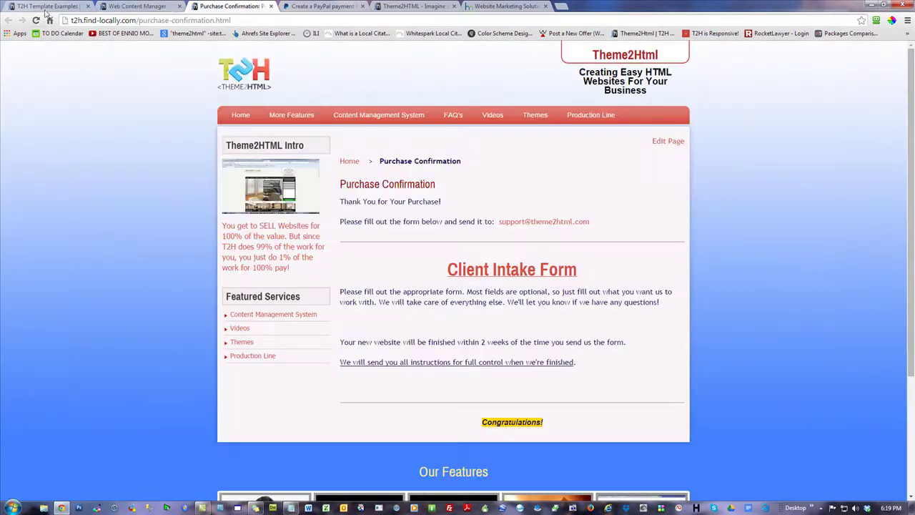
pyautogui.click(36, 20)
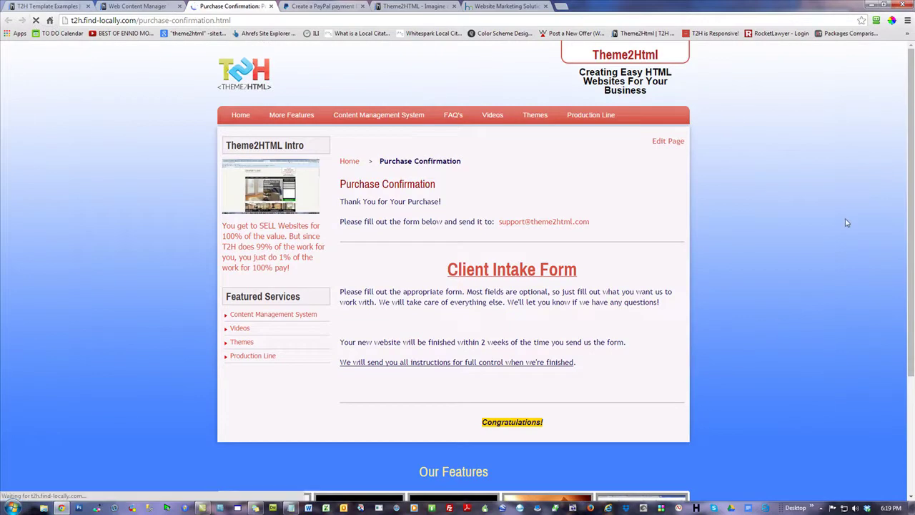
pyautogui.click(540, 274)
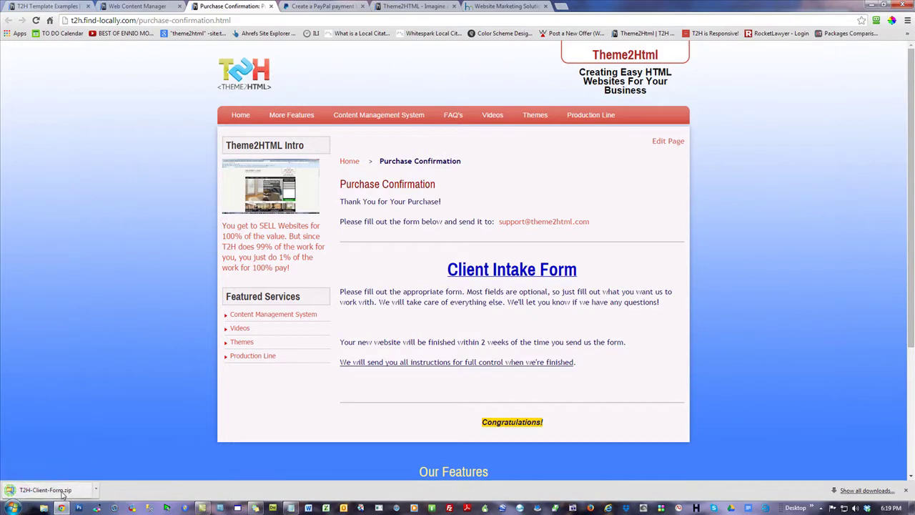
# - Open T2H-Client-Form.zip, read through Affiliates-Form.doc in Word, and close it
pyautogui.click(869, 5)
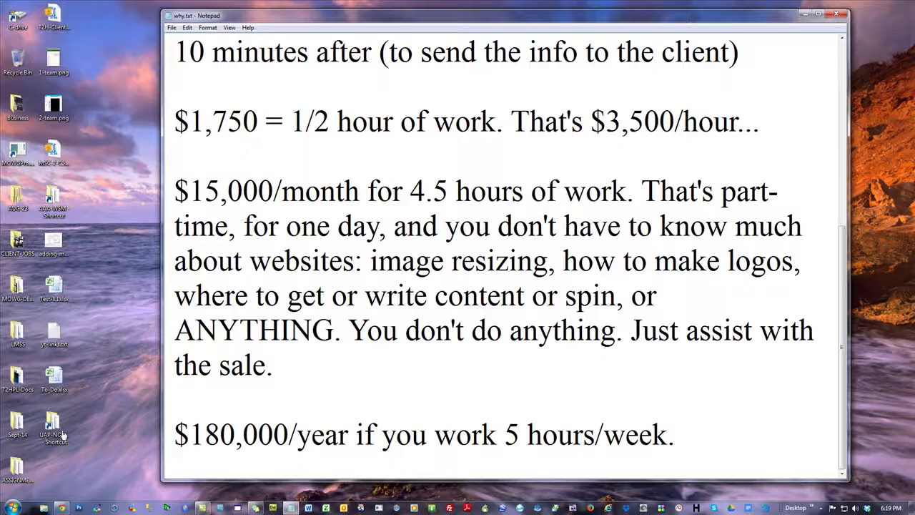
pyautogui.click(54, 19)
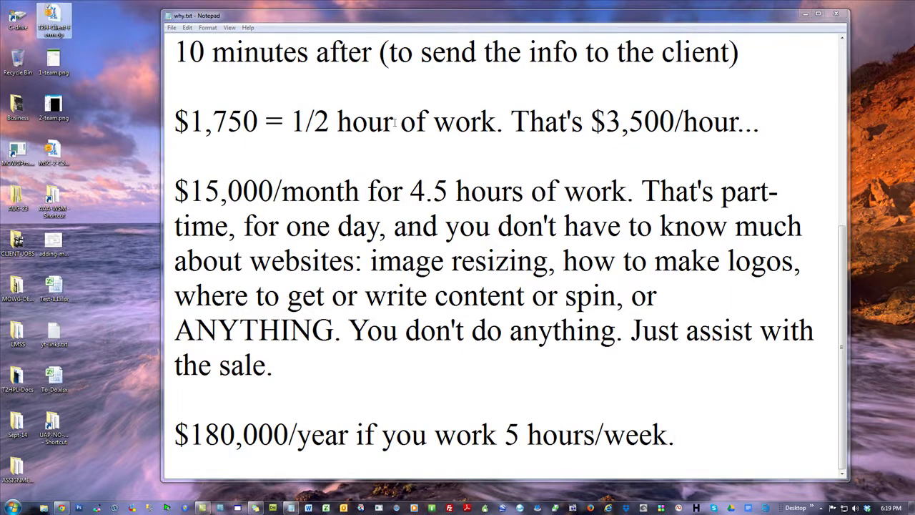
pyautogui.press('Return')
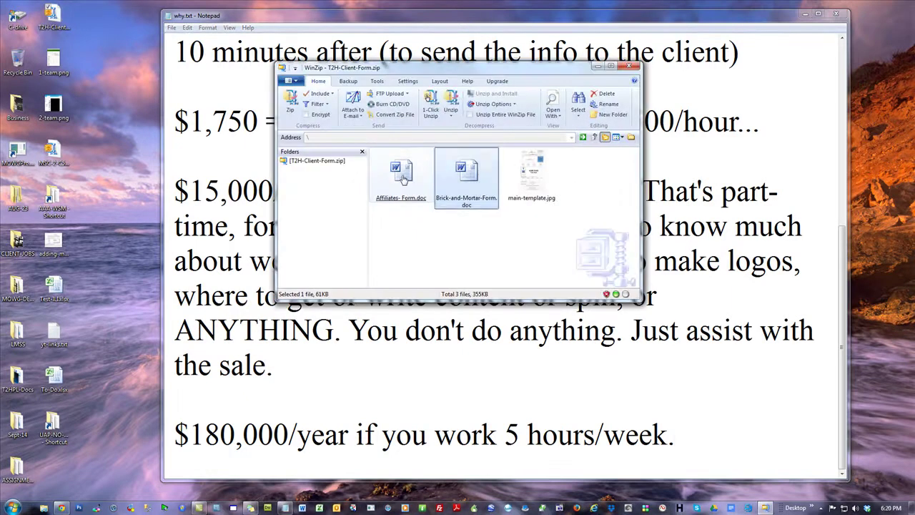
pyautogui.doubleClick(398, 181)
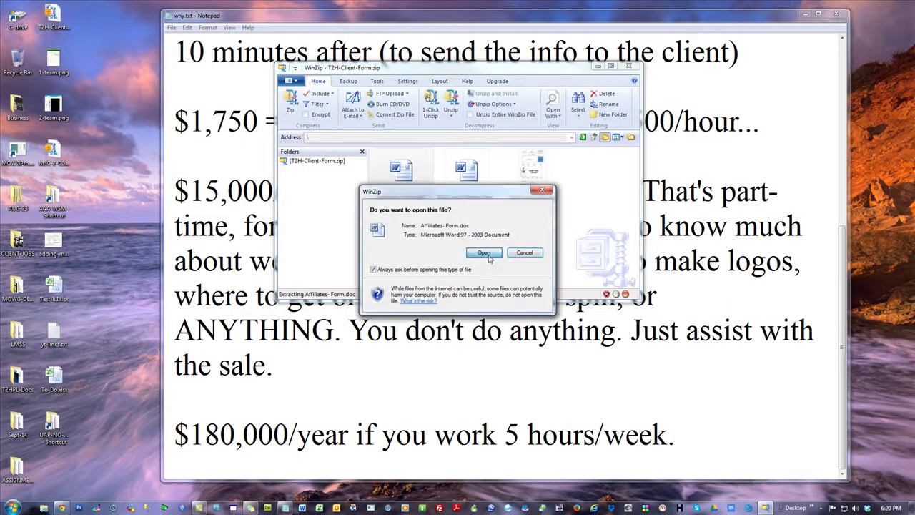
pyautogui.click(484, 253)
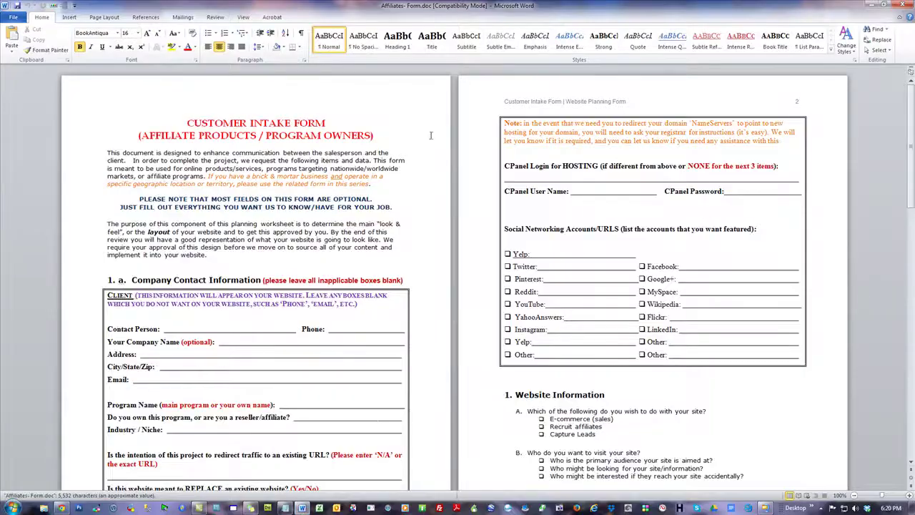
pyautogui.scroll(-8, 539, 244)
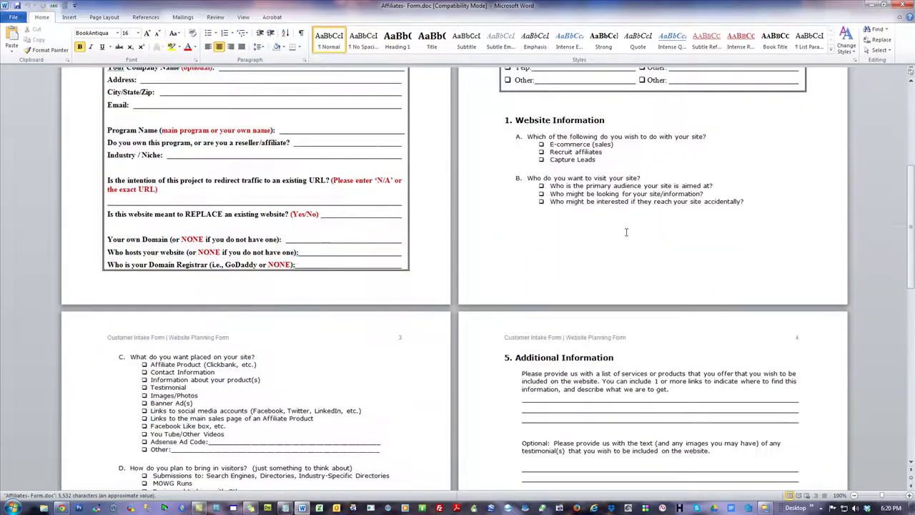
pyautogui.moveTo(911, 193); pyautogui.dragTo(850, 354)
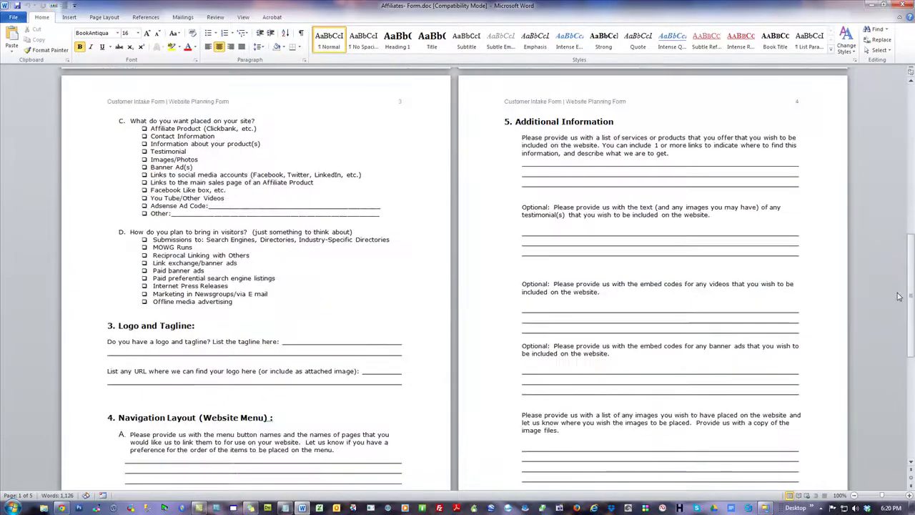
pyautogui.scroll(-4, 858, 344)
pyautogui.scroll(-4, 883, 315)
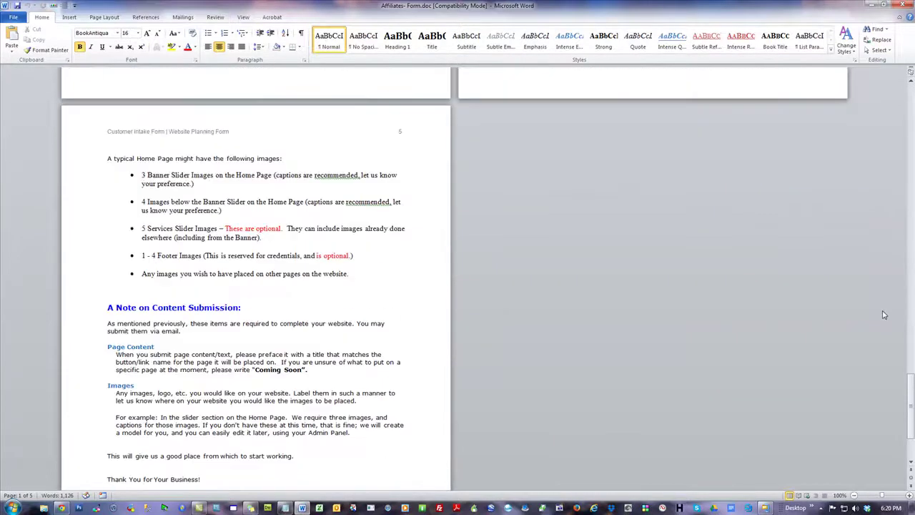
pyautogui.click(902, 6)
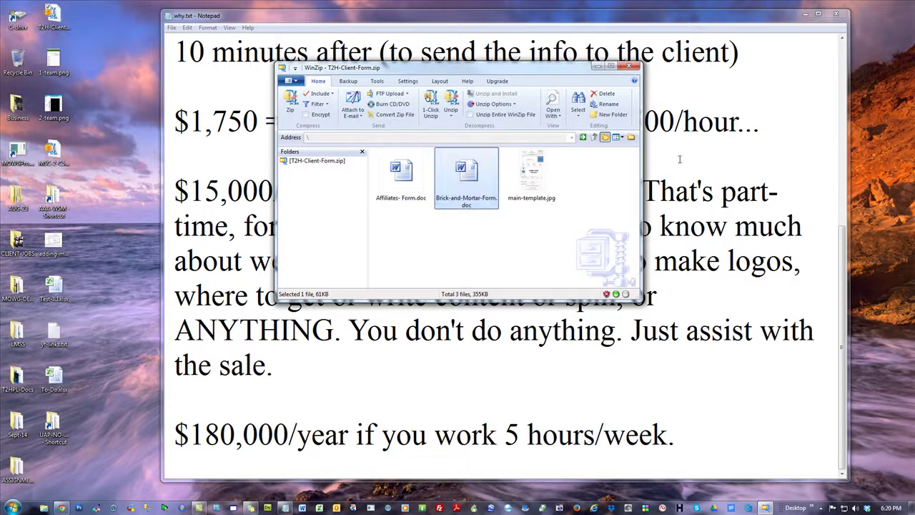
# - Read through Brick-and-Mortar-Form.doc, then close Word and the zip archive
pyautogui.press('Return')
pyautogui.click(482, 253)
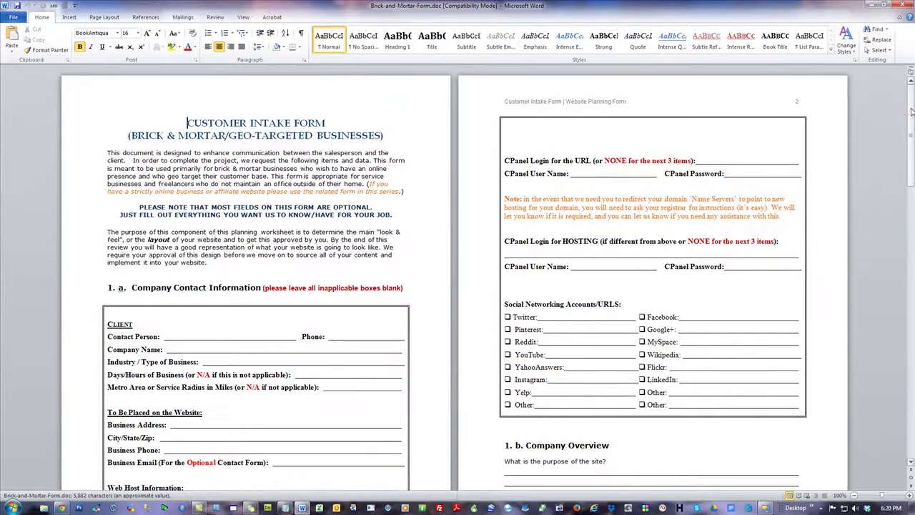
pyautogui.scroll(-2, 740, 233)
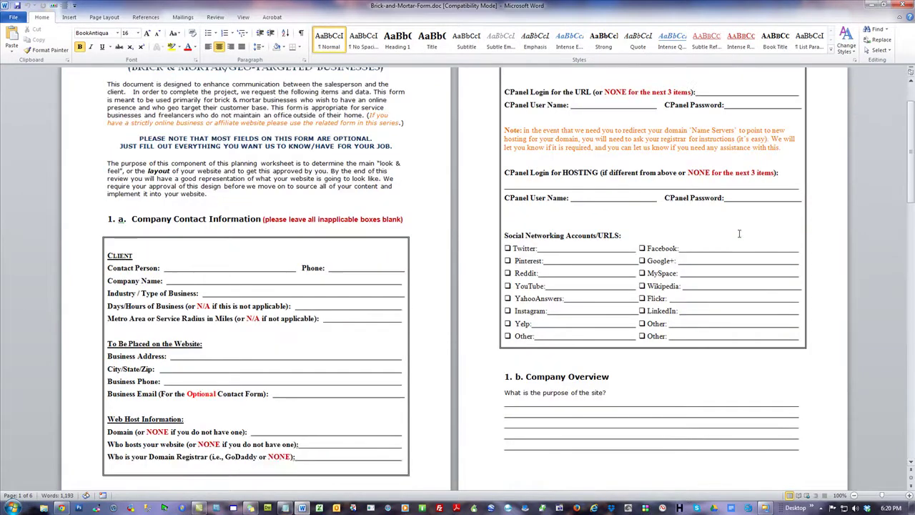
pyautogui.scroll(-20, 739, 233)
pyautogui.scroll(-10, 740, 233)
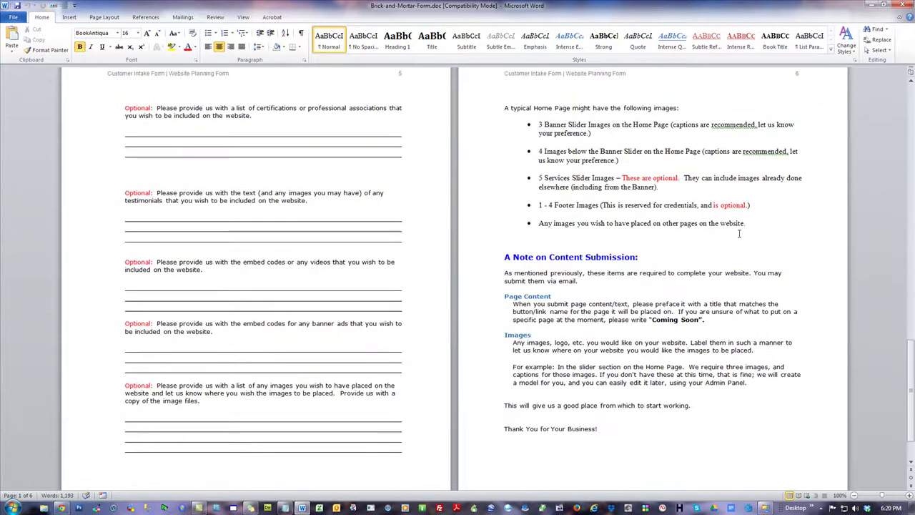
pyautogui.scroll(-1, 740, 233)
pyautogui.click(906, 5)
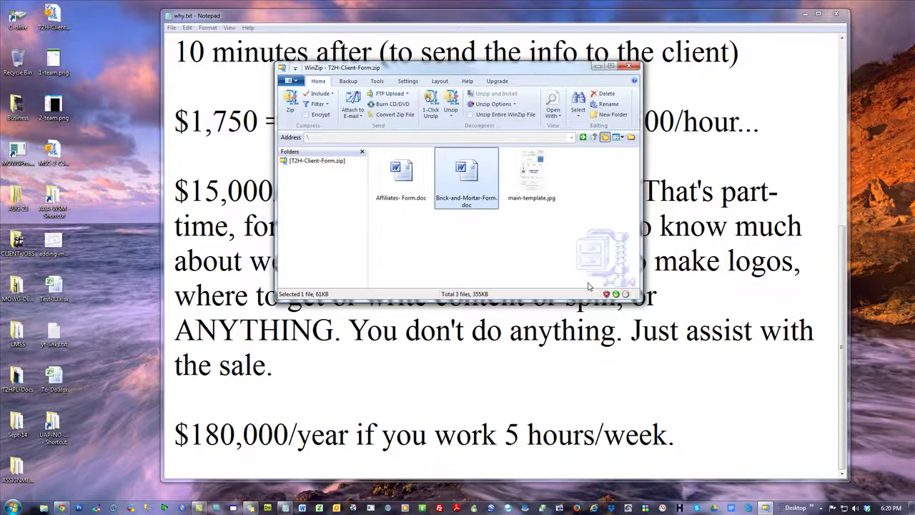
pyautogui.click(629, 66)
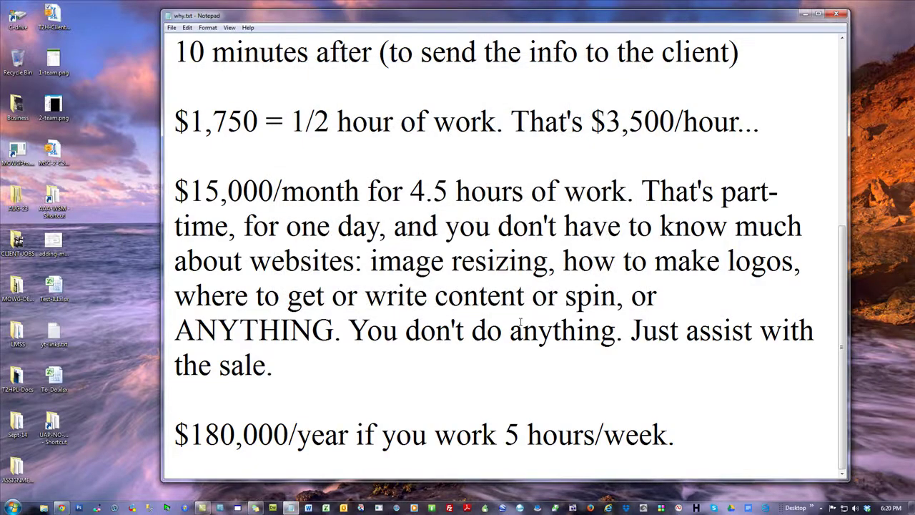
# - Look over the live Purchase Confirmation tab and the Web Content Manager pages list, then return to PayPal's button form
pyautogui.click(61, 508)
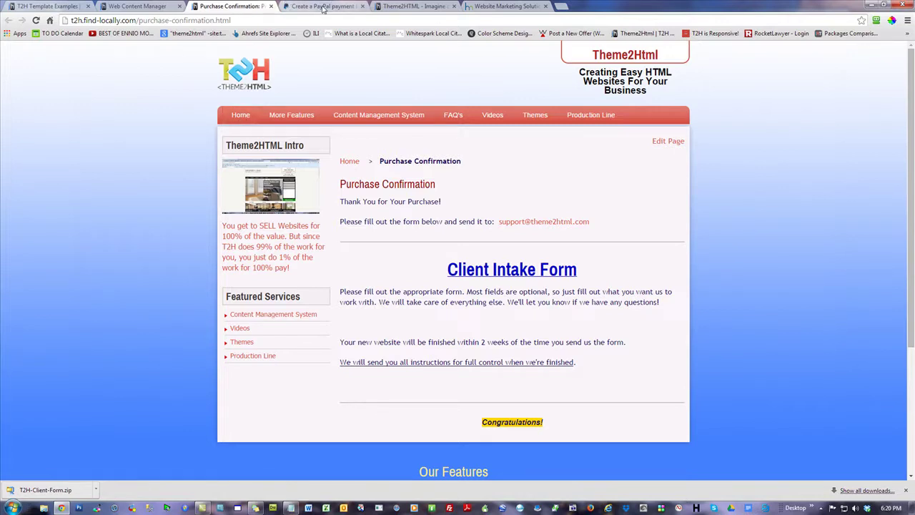
pyautogui.click(149, 7)
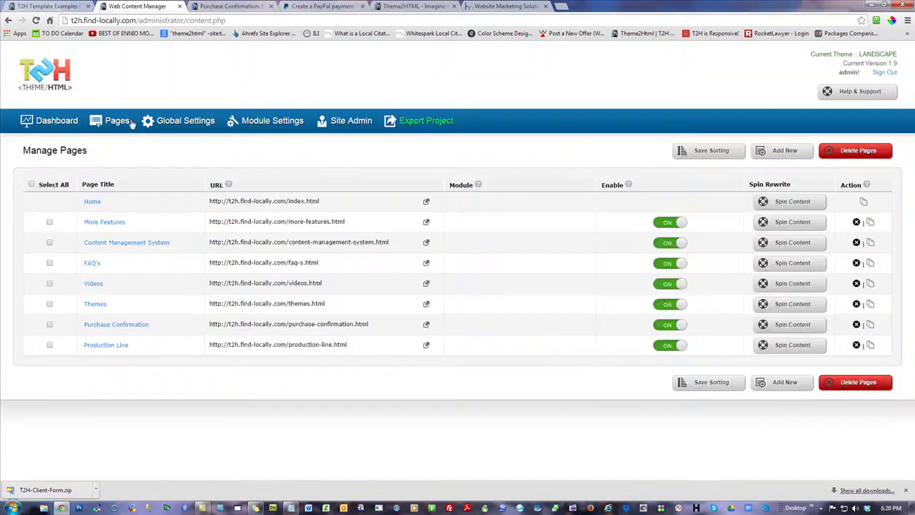
pyautogui.click(90, 206)
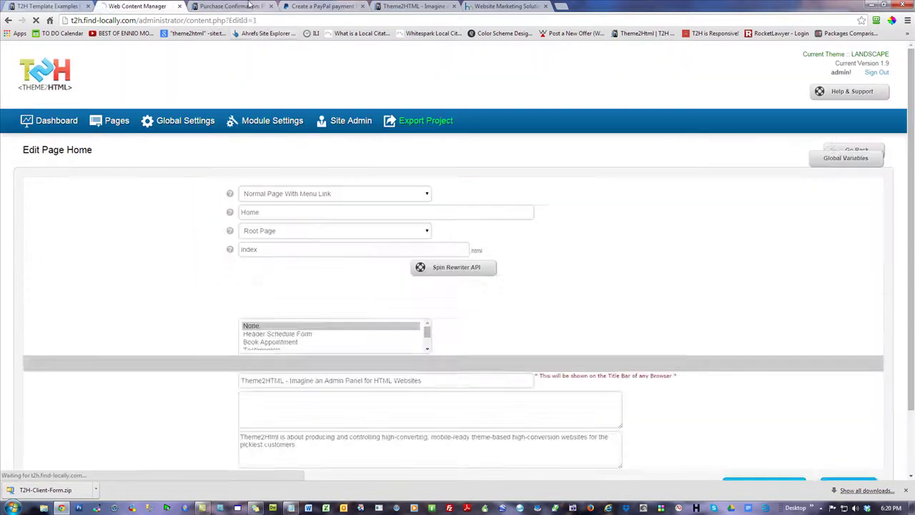
pyautogui.click(236, 7)
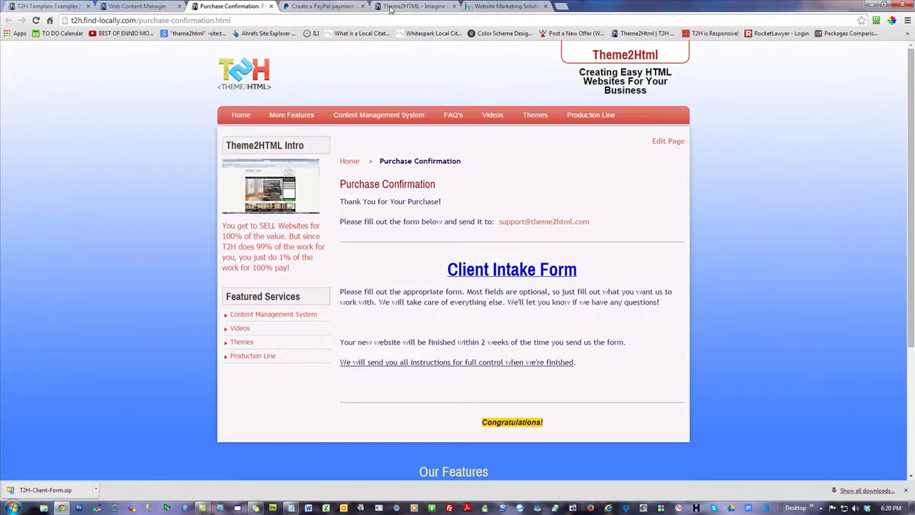
pyautogui.hotkey('ctrl', 'Tab')
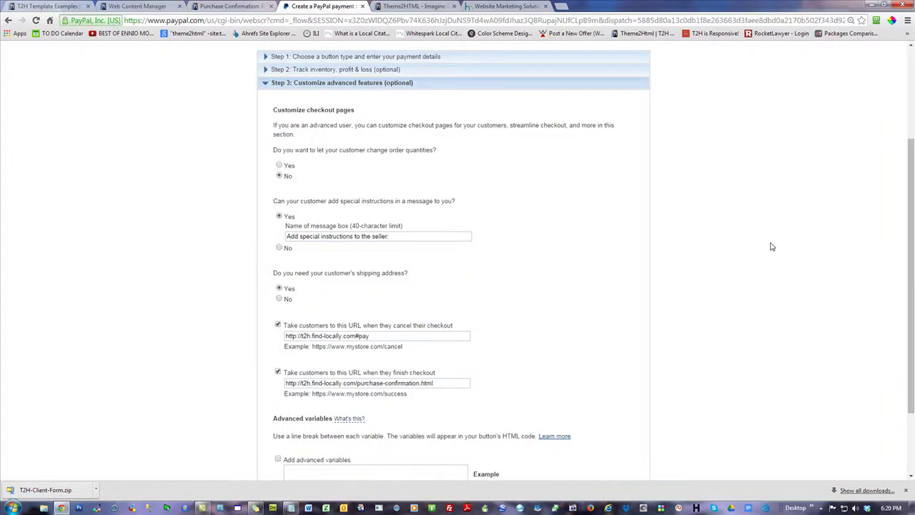
# - Collapse the advanced features step and try creating the payment button
pyautogui.scroll(-3, 767, 250)
pyautogui.scroll(3, 160, 161)
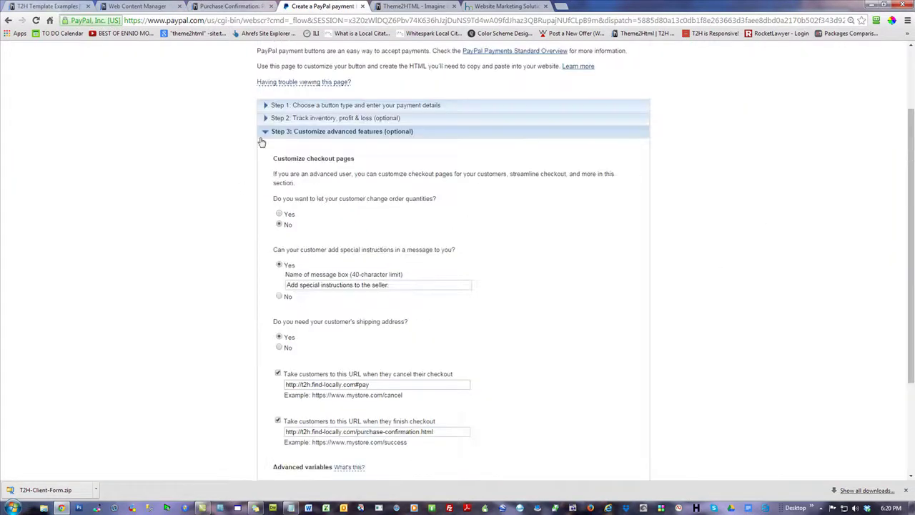
pyautogui.click(266, 133)
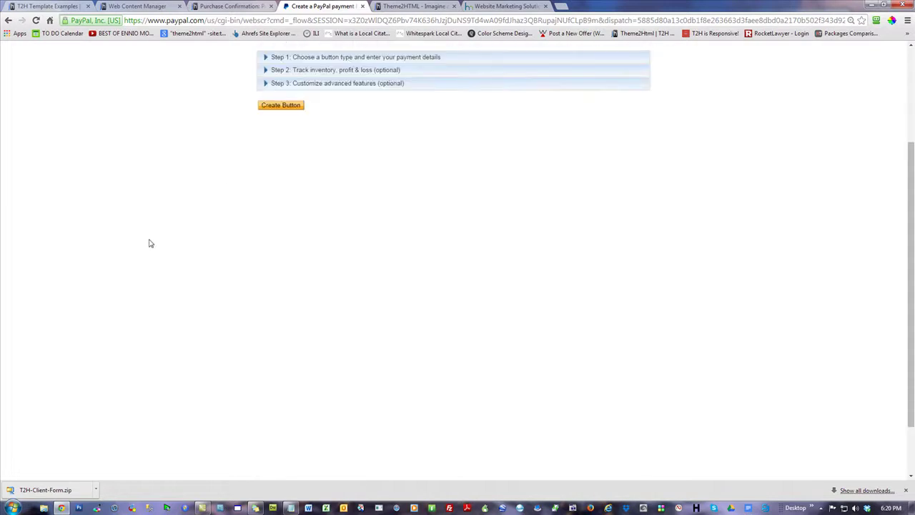
pyautogui.click(291, 107)
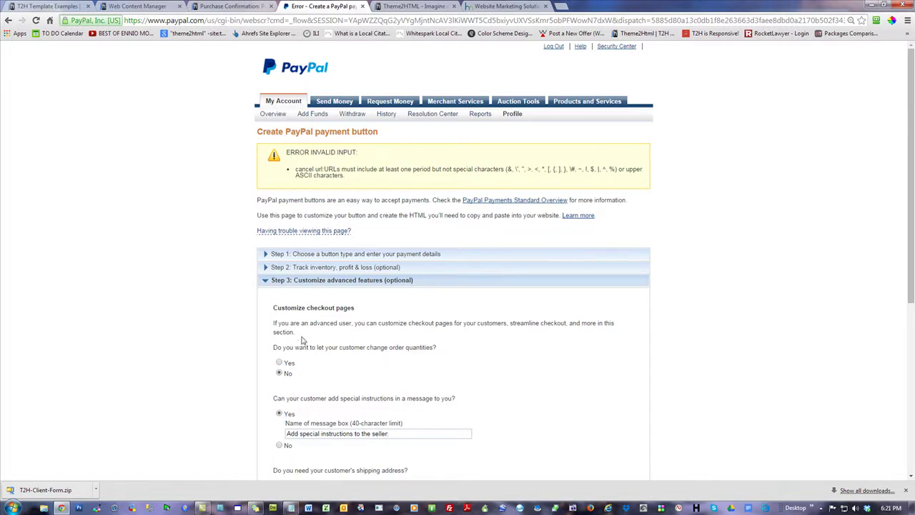
pyautogui.scroll(-4, 169, 280)
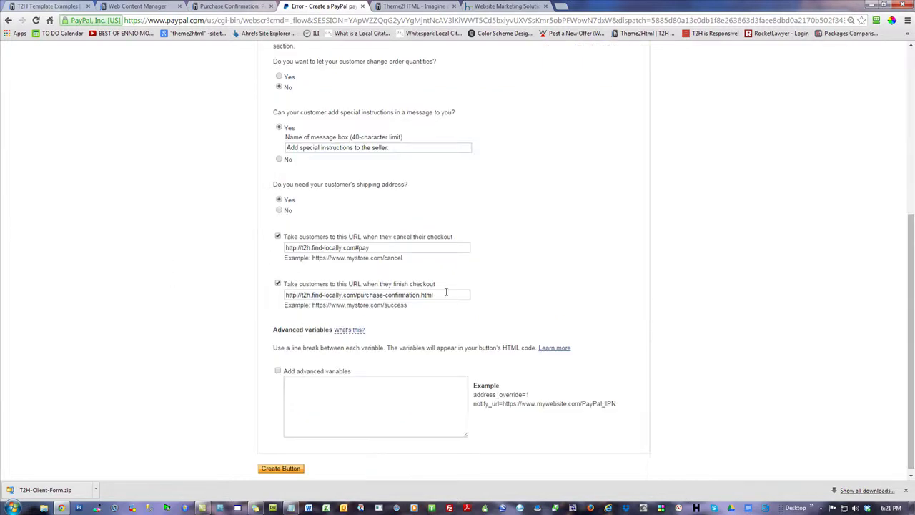
pyautogui.click(381, 246)
pyautogui.press('BackSpace')
pyautogui.press('BackSpace')
pyautogui.press('BackSpace')
pyautogui.press('BackSpace')
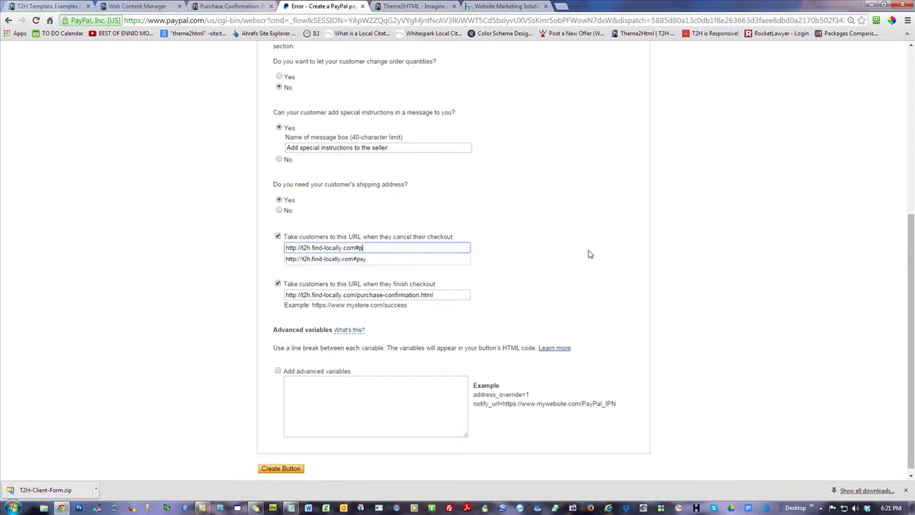
pyautogui.click(119, 143)
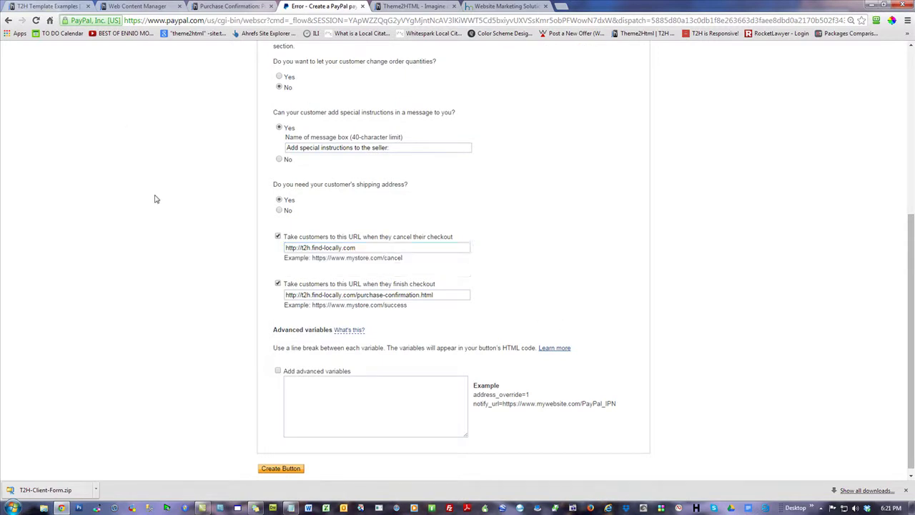
pyautogui.click(291, 474)
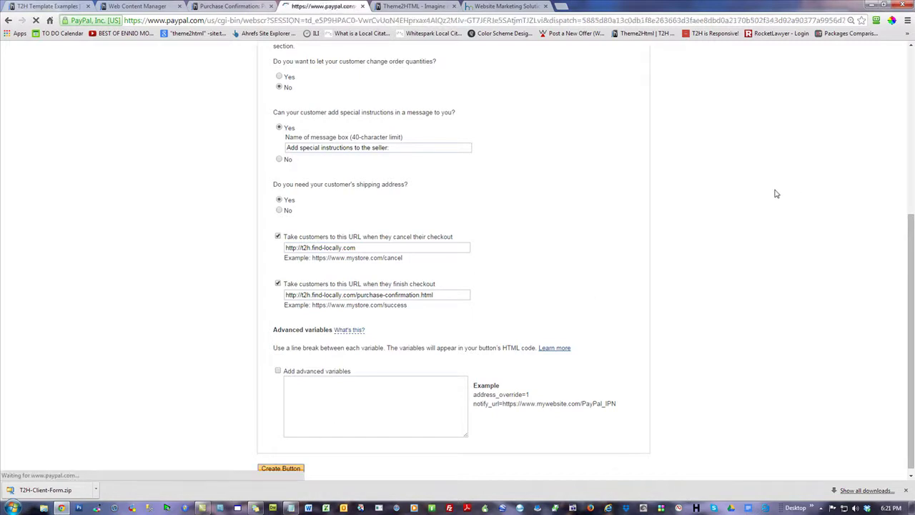
# - Select and copy the generated Buy Now button HTML code
pyautogui.click(336, 344)
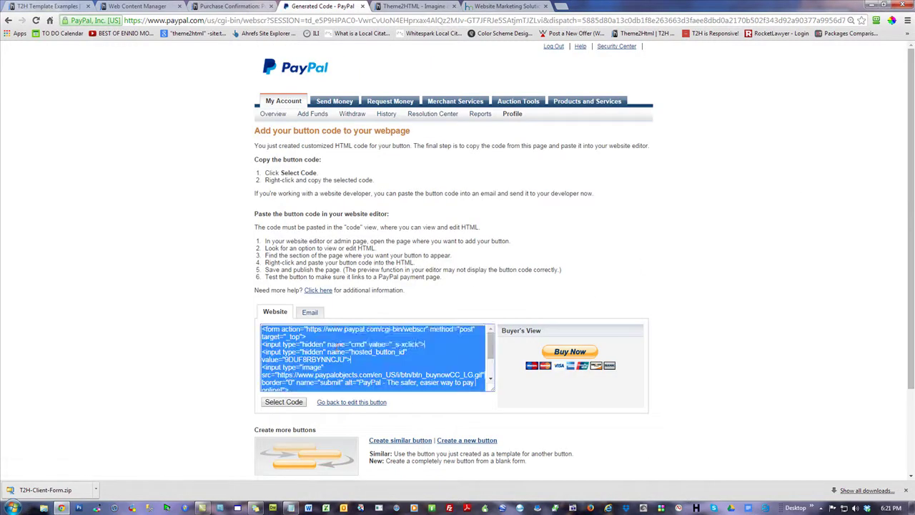
pyautogui.rightClick(336, 344)
pyautogui.click(377, 226)
pyautogui.click(124, 156)
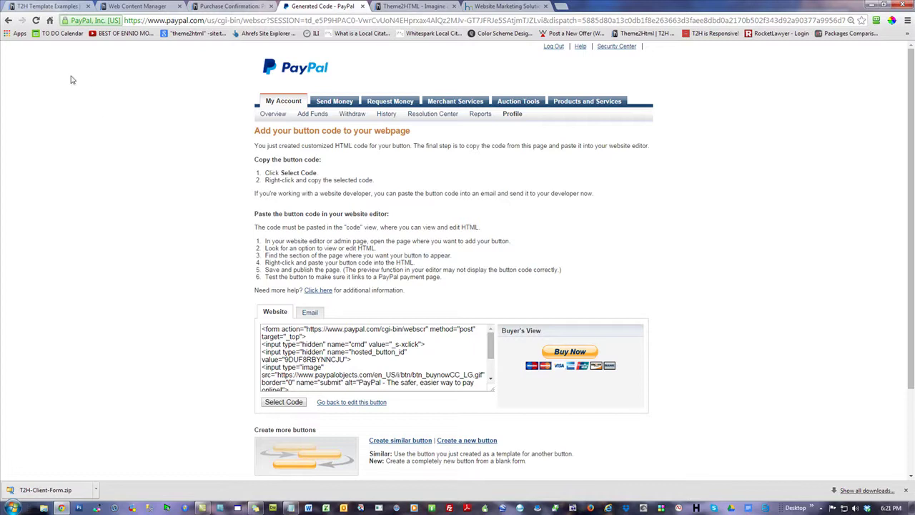
# - Leave the PayPal generated code and return to the site's Purchase Confirmation tab
pyautogui.click(231, 8)
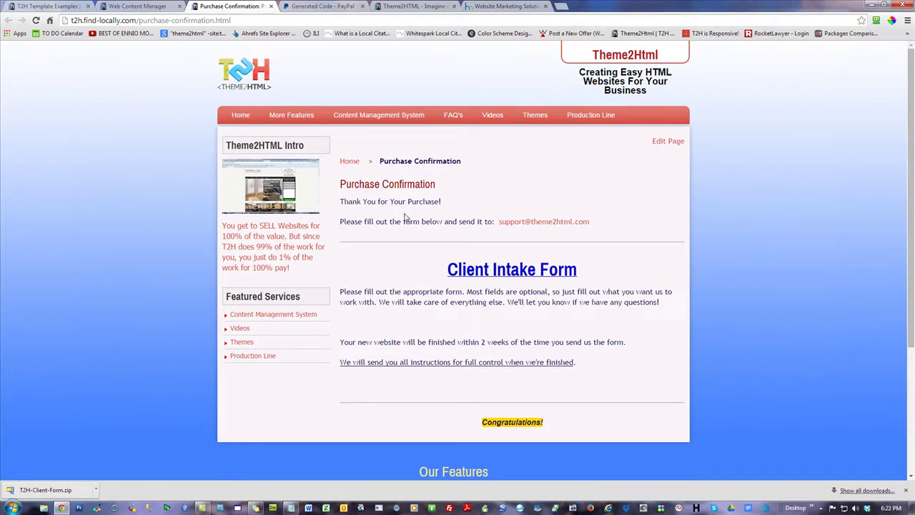
# - Open the Home page in the editor and delete the coupon link line at the end
pyautogui.click(251, 115)
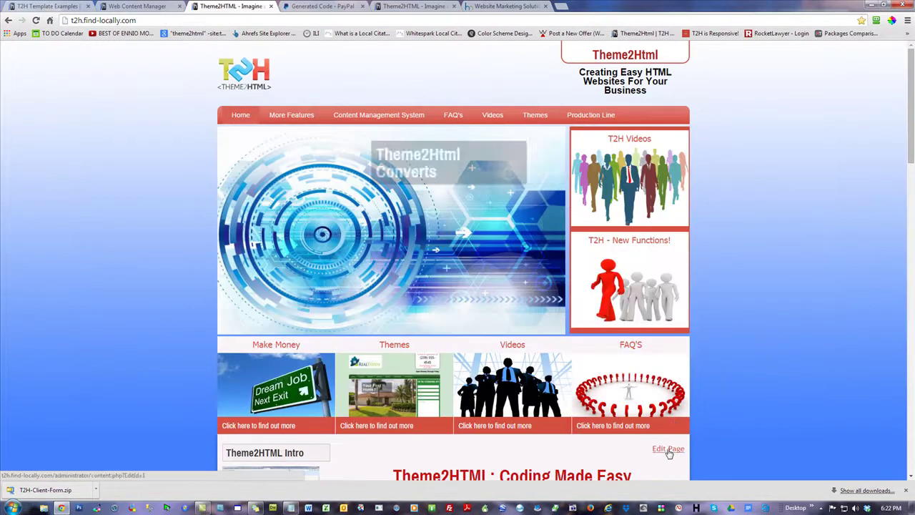
pyautogui.click(668, 449)
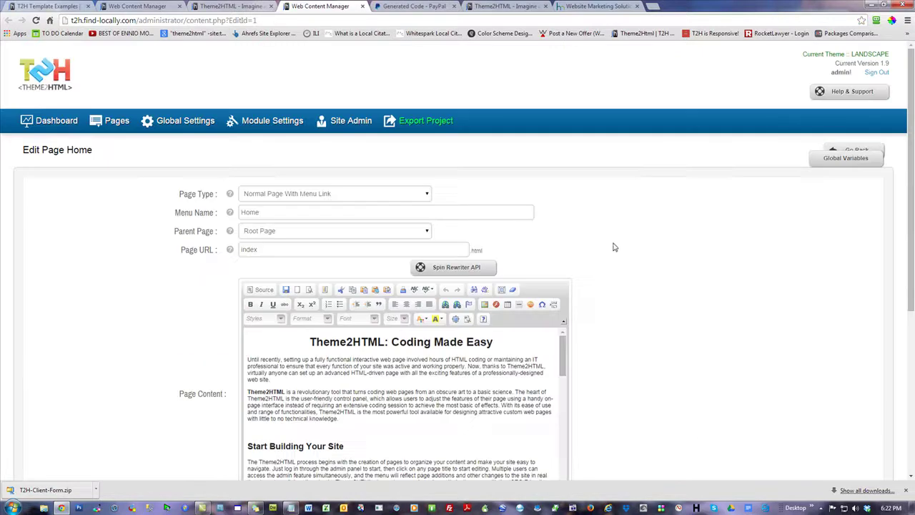
pyautogui.scroll(-3, 644, 286)
pyautogui.moveTo(564, 213); pyautogui.dragTo(574, 344)
pyautogui.click(263, 146)
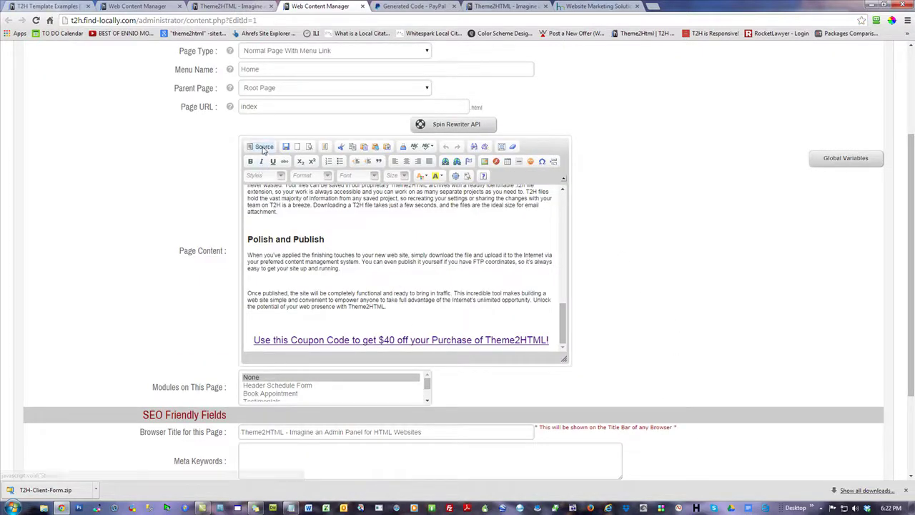
pyautogui.moveTo(565, 210); pyautogui.dragTo(569, 346)
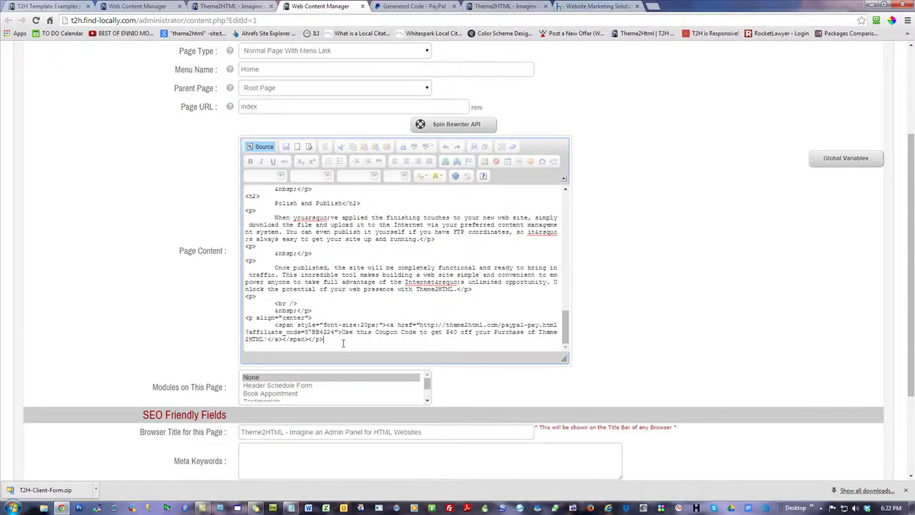
pyautogui.click(263, 147)
pyautogui.moveTo(565, 223); pyautogui.dragTo(2, 229)
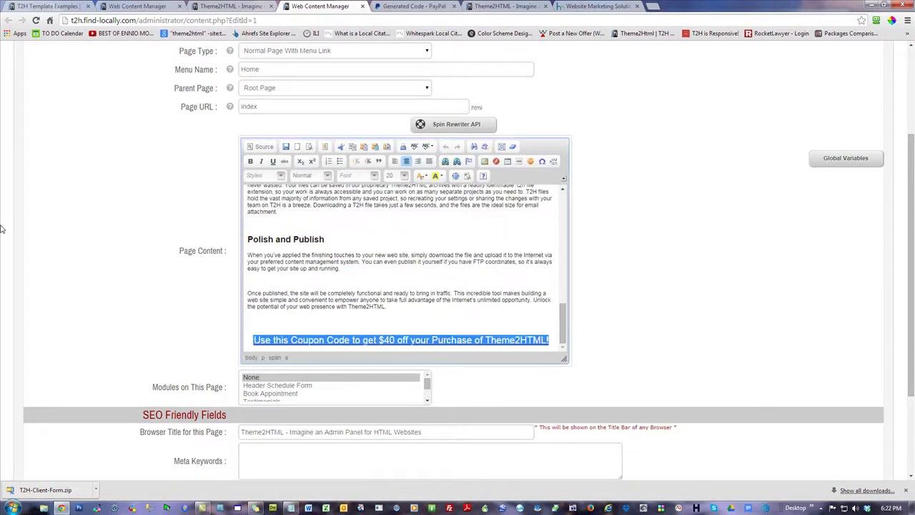
pyautogui.press('Delete')
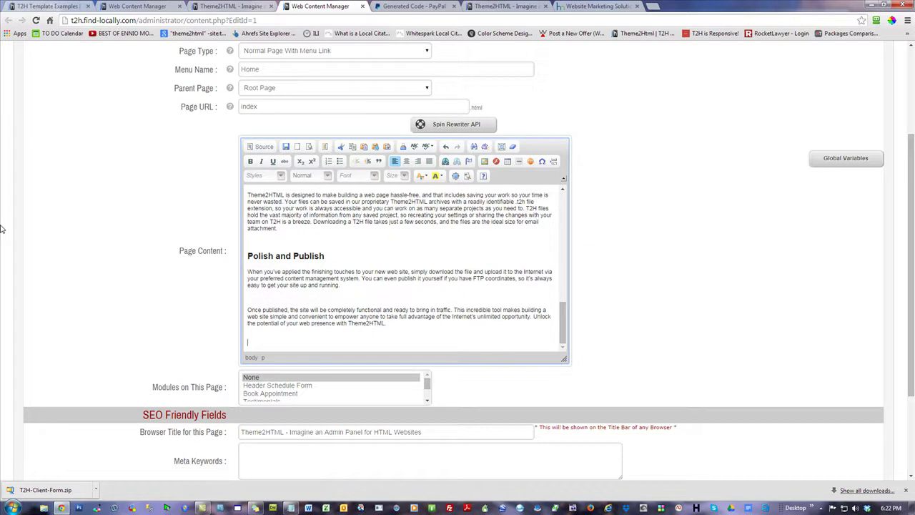
# - In HTML source view, replace the empty trailing paragraph with the pasted PayPal button code
pyautogui.click(264, 146)
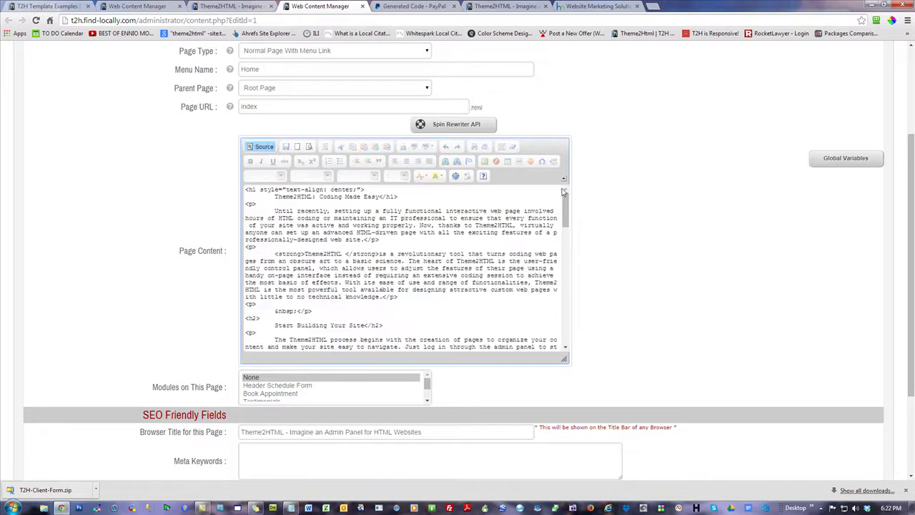
pyautogui.moveTo(565, 207); pyautogui.dragTo(564, 345)
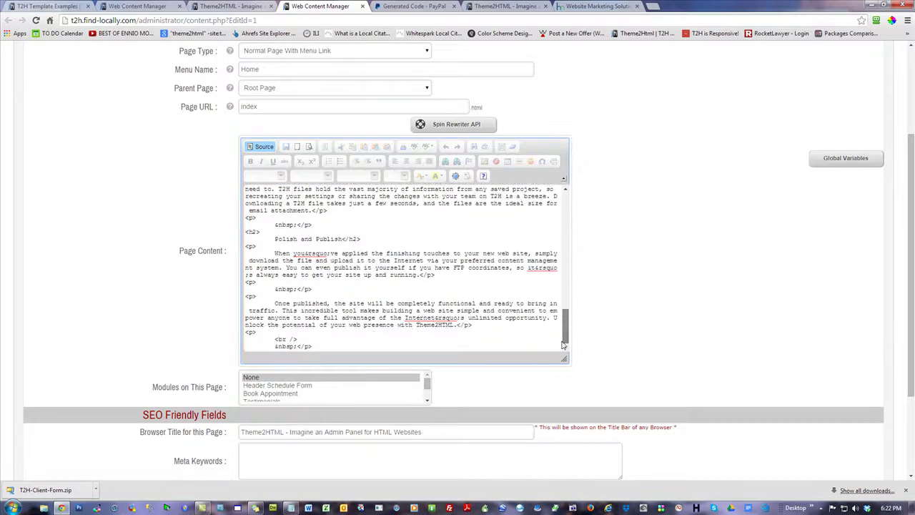
pyautogui.moveTo(297, 346); pyautogui.dragTo(246, 333)
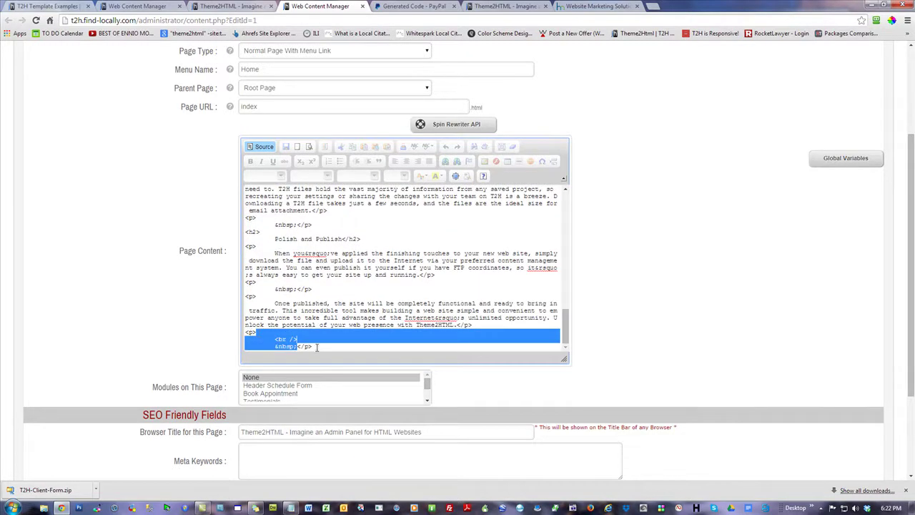
pyautogui.write('<form action="https://www.paypal.com/cgi-bin/webscr" method="post" target="_top"> <input type="hidden" name="cmd" value="_s-xclick"> <input type="hidden" name="hosted_button_id" value="9DUF5RBYNNCJU"> <input type="image" src="https://www.paypalobjects.com/en_US/i/btn/btn_buynowCC_LG.gif" border="0" name="submit" alt="PayPal - The safer, easier way to pay online!"> <img alt="" border="0" src="https://www.paypalobjects.com/en_US/i/scr/pixel.gif" width="1" height="1"> </form>')
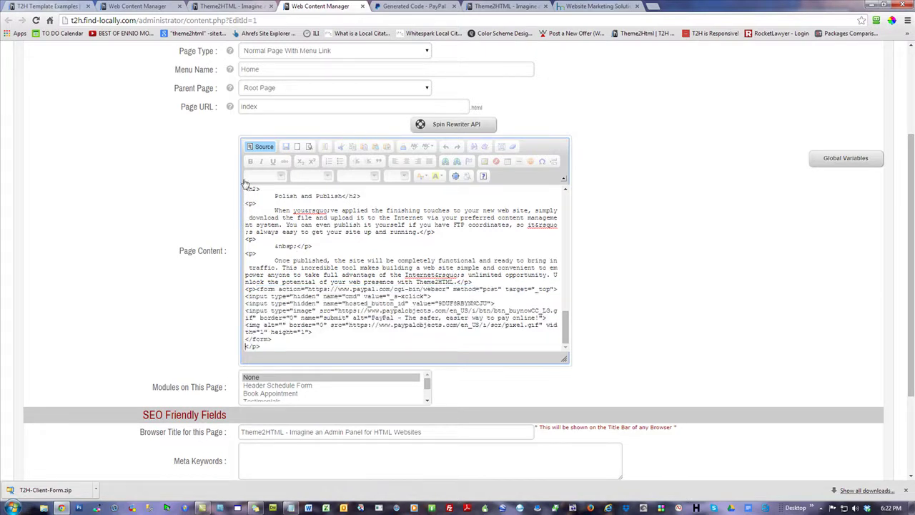
# - Centre the Buy Now button in the formatted view and save the Home page
pyautogui.click(262, 147)
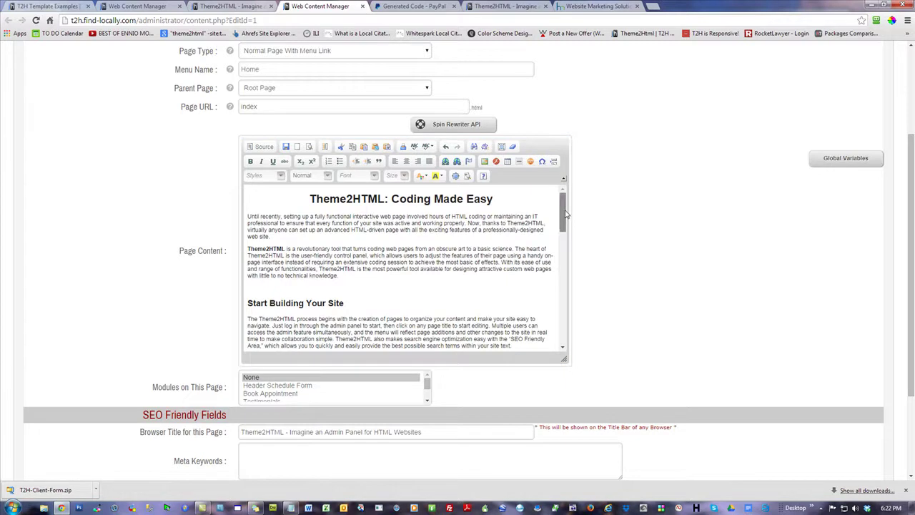
pyautogui.moveTo(566, 207); pyautogui.dragTo(565, 330)
pyautogui.click(371, 321)
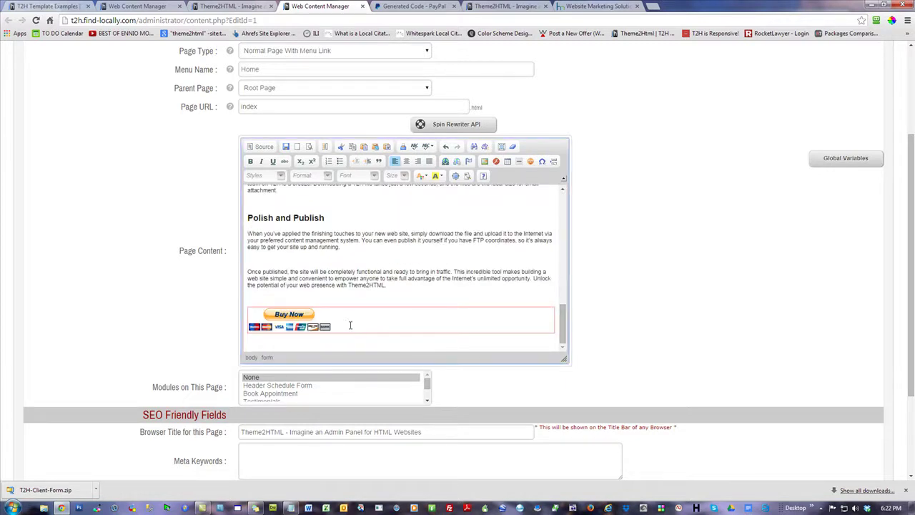
pyautogui.click(406, 162)
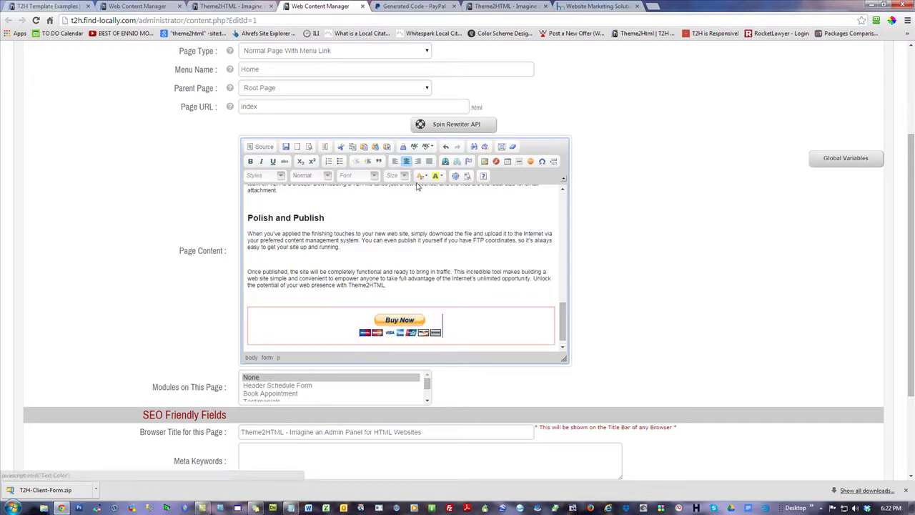
pyautogui.click(410, 283)
pyautogui.scroll(-2, 704, 280)
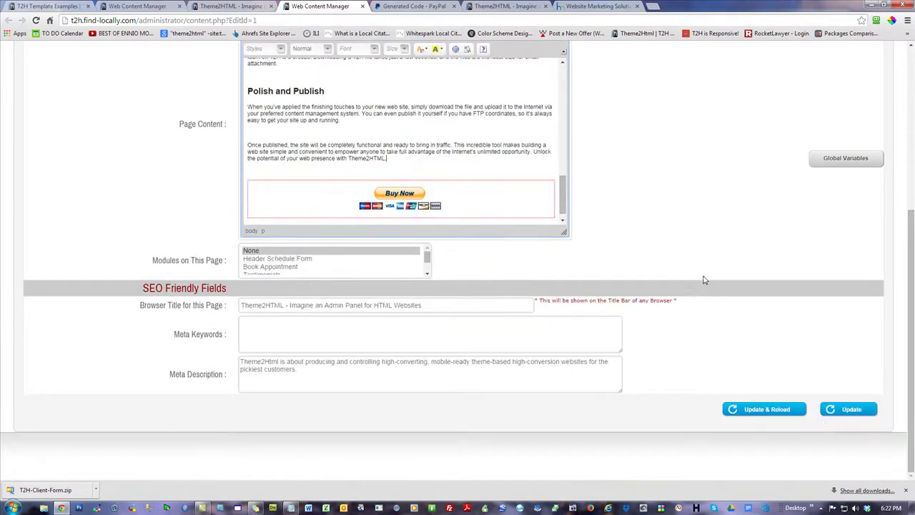
pyautogui.click(831, 409)
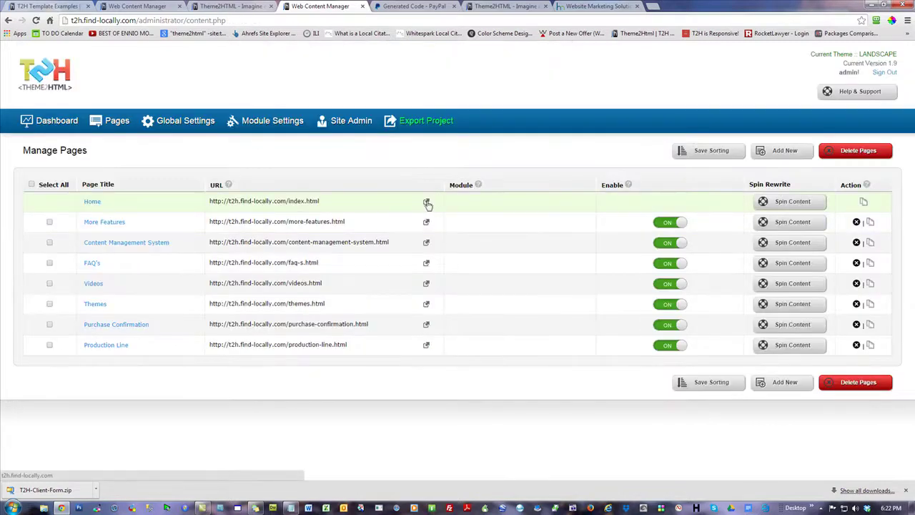
# - Check the Buy Now button on the live Home page, then reload the Home page editor
pyautogui.click(427, 204)
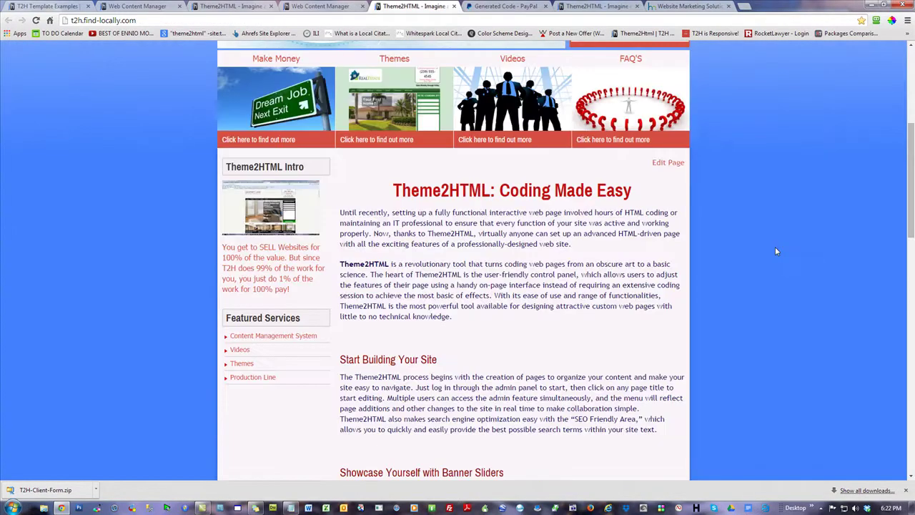
pyautogui.scroll(-15, 776, 247)
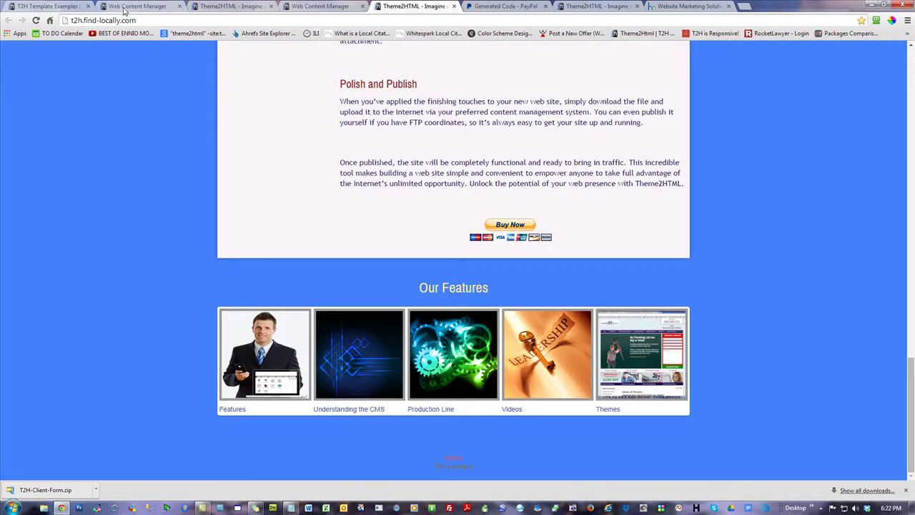
pyautogui.click(158, 6)
pyautogui.scroll(-5, 696, 274)
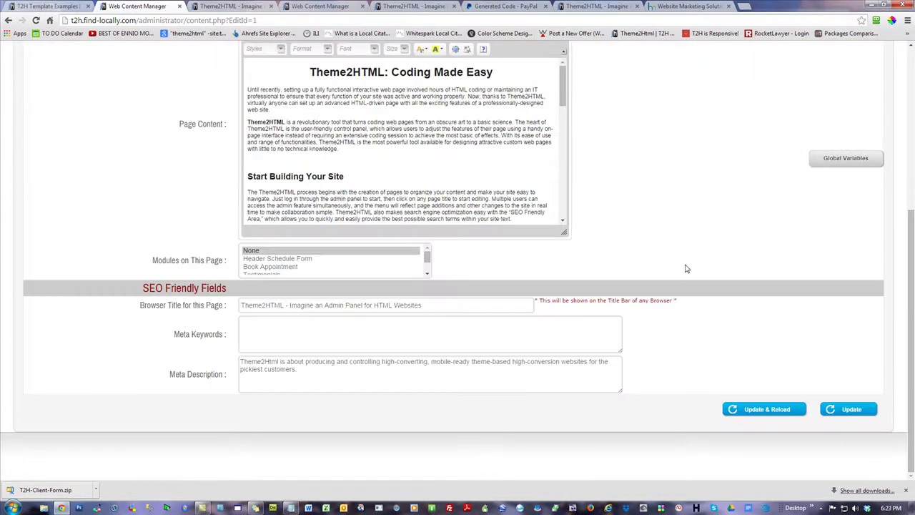
pyautogui.moveTo(562, 76); pyautogui.dragTo(562, 193)
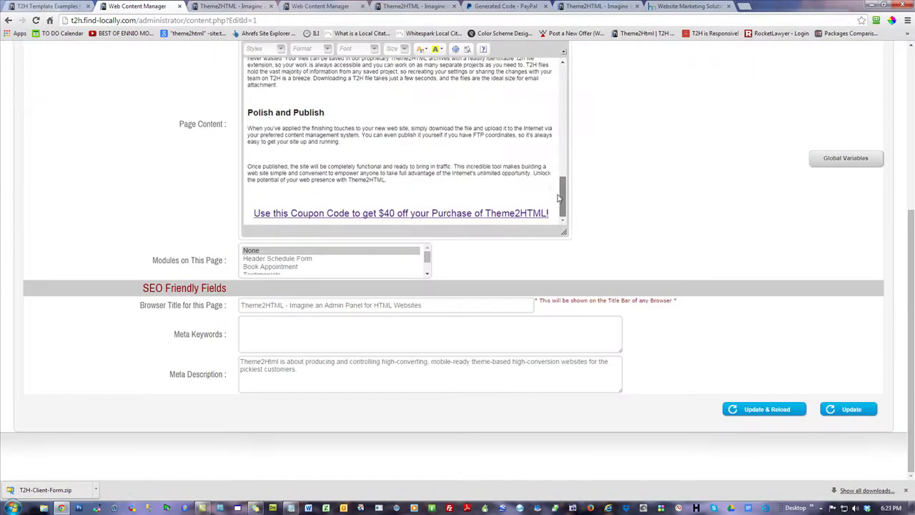
pyautogui.click(36, 22)
pyautogui.moveTo(562, 315); pyautogui.dragTo(562, 443)
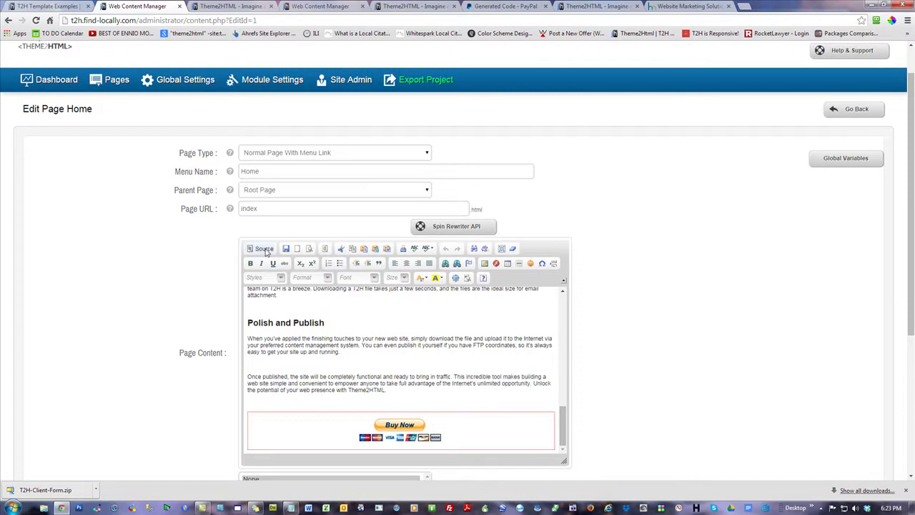
# - Type the professional-website-with-control-panel promo ending 'Just $4995' above Buy Now, trimming the extra words
pyautogui.click(414, 398)
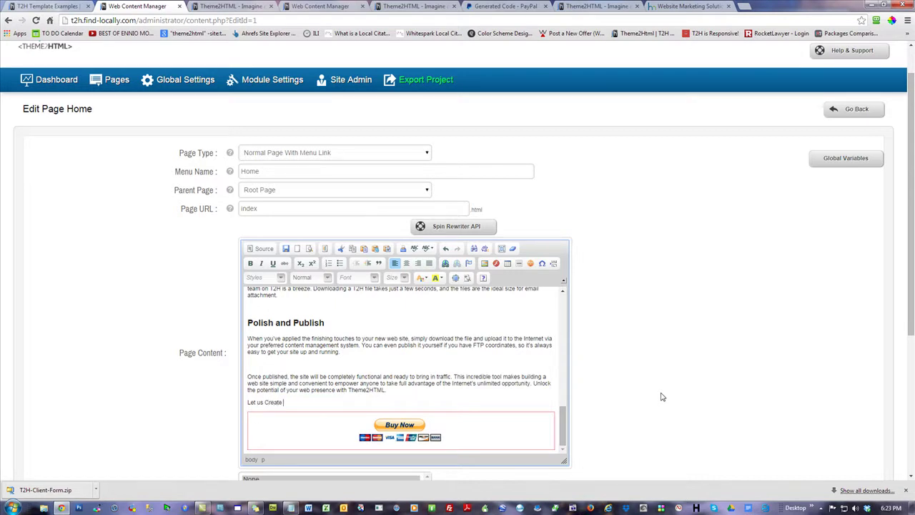
pyautogui.write('Let us Create Your New')
pyautogui.write(' Professional Website Toda')
pyautogui.write('Control (P')
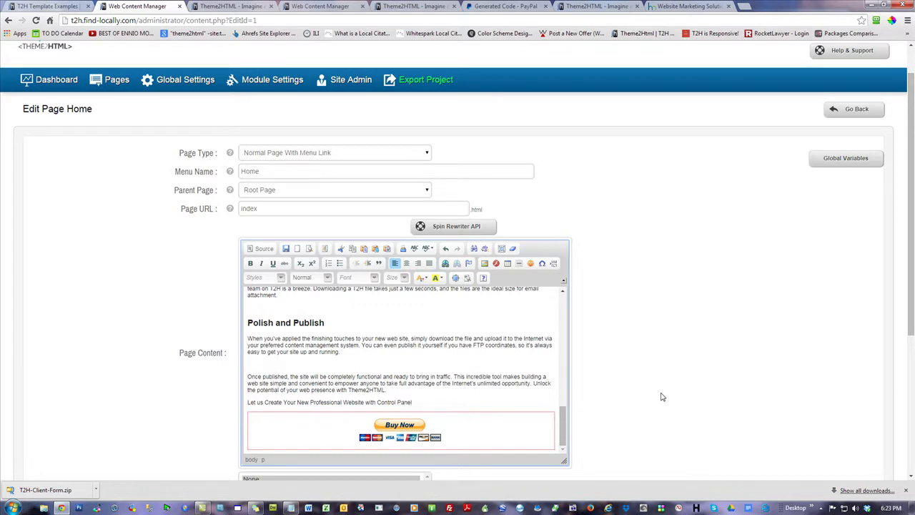
pyautogui.write('Today - Just $4.')
pyautogui.write('through Friday!')
pyautogui.moveTo(508, 402); pyautogui.dragTo(464, 402)
pyautogui.press('BackSpace')
pyautogui.moveTo(471, 401); pyautogui.dragTo(247, 402)
# - Make the promo line a bold, centred Heading 2, split onto two lines after 'Website'
pyautogui.click(250, 263)
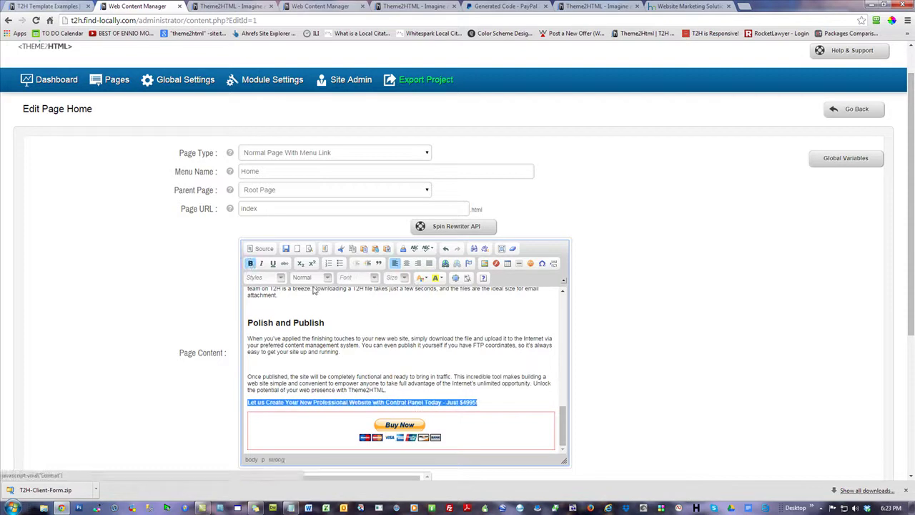
pyautogui.click(406, 263)
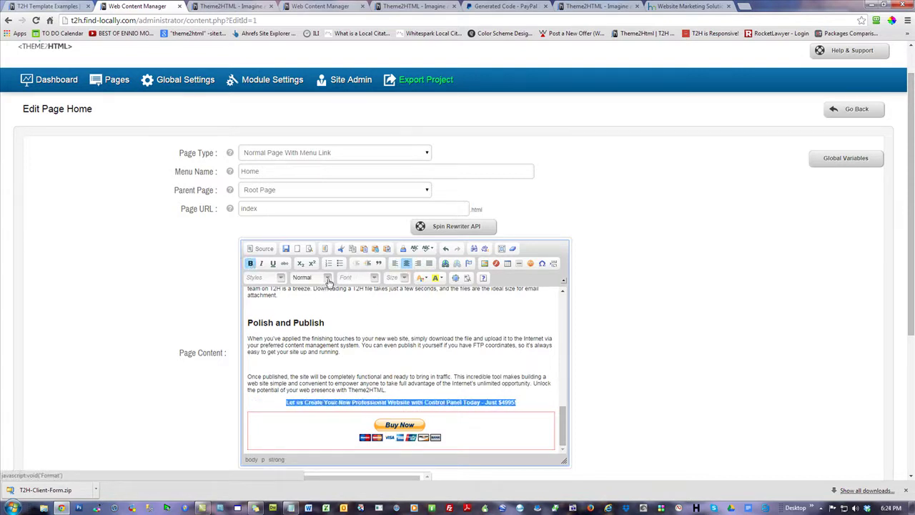
pyautogui.click(327, 277)
pyautogui.click(332, 333)
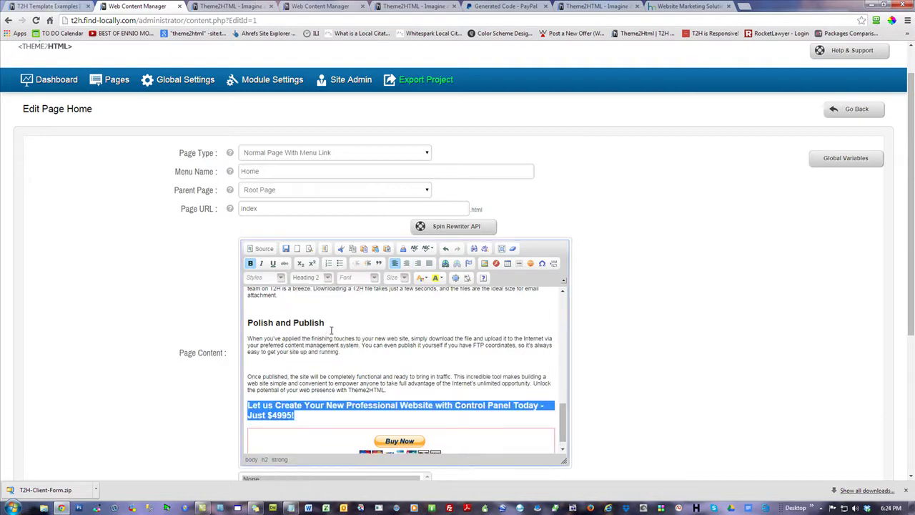
pyautogui.click(356, 420)
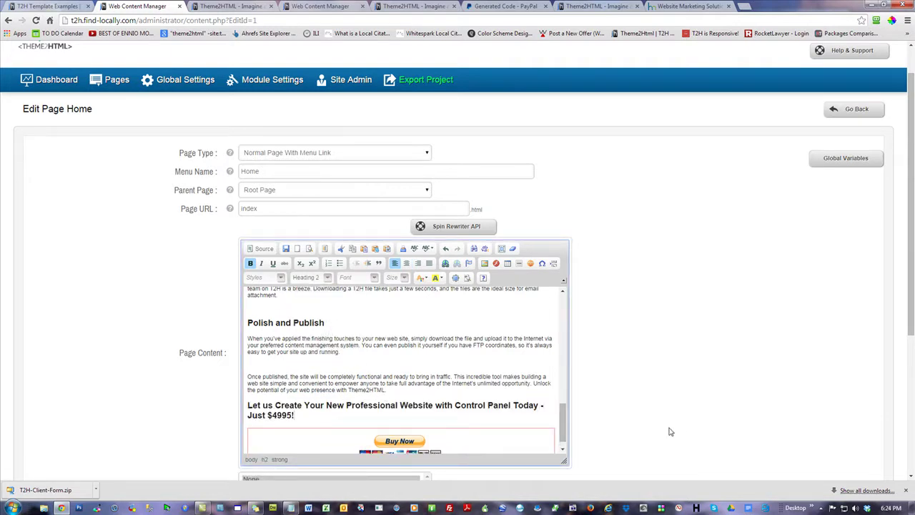
pyautogui.click(434, 405)
pyautogui.press('Return')
pyautogui.moveTo(412, 422); pyautogui.dragTo(393, 422)
pyautogui.moveTo(313, 420); pyautogui.dragTo(246, 405)
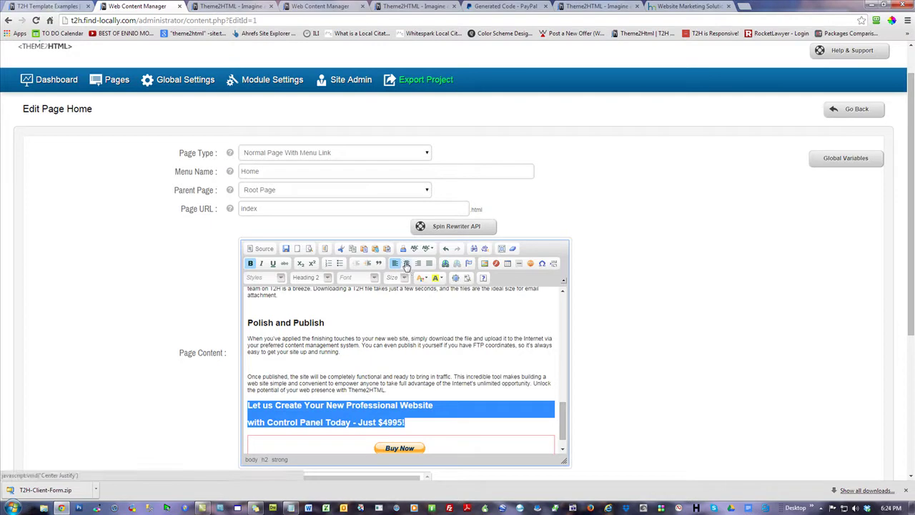
pyautogui.click(404, 264)
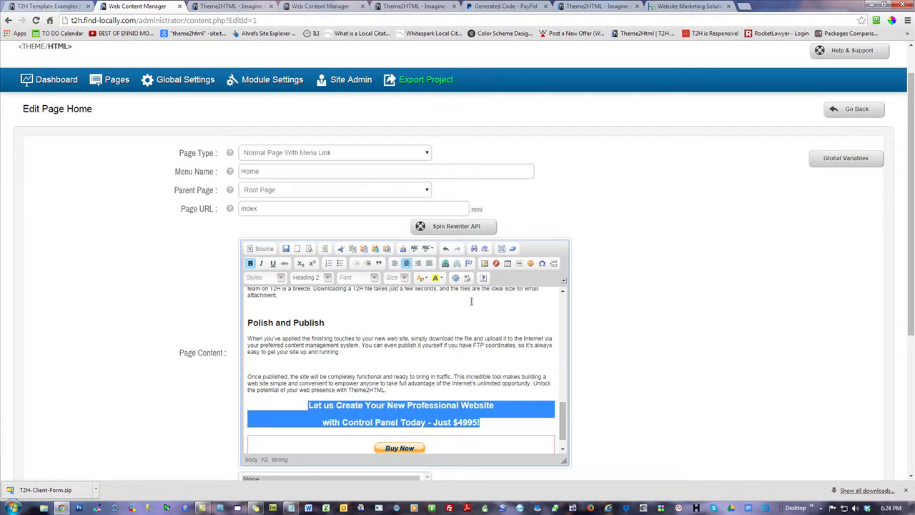
# - Colour the heading red, recolour the text before the price navy, and save the page
pyautogui.click(423, 277)
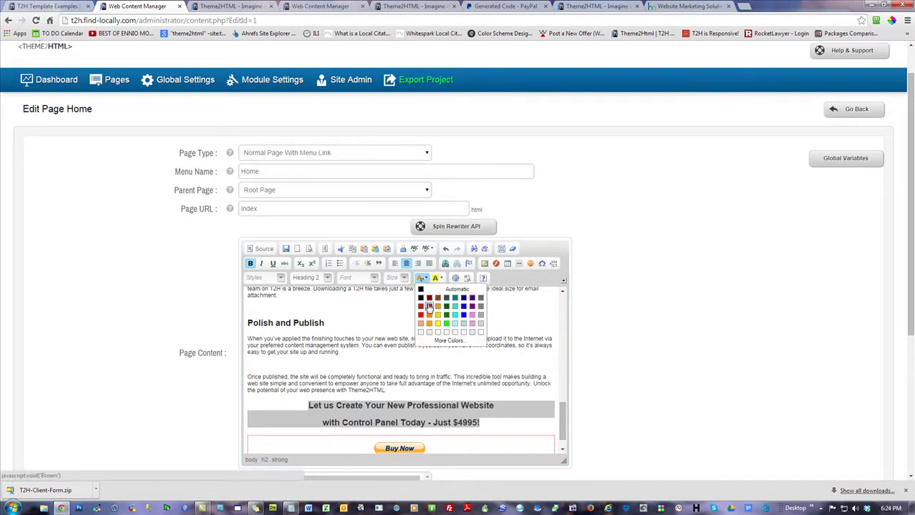
pyautogui.click(421, 306)
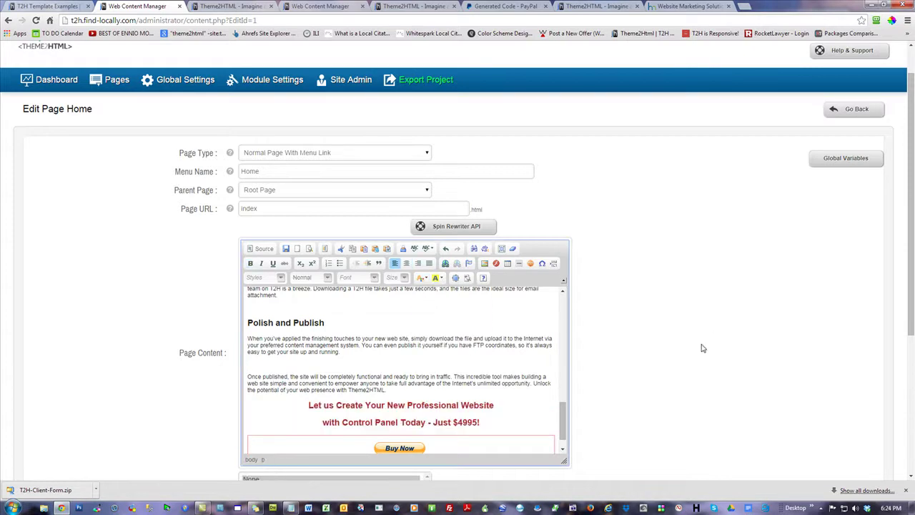
pyautogui.scroll(-2, 702, 348)
pyautogui.moveTo(477, 279); pyautogui.dragTo(308, 261)
pyautogui.click(680, 255)
pyautogui.click(427, 280)
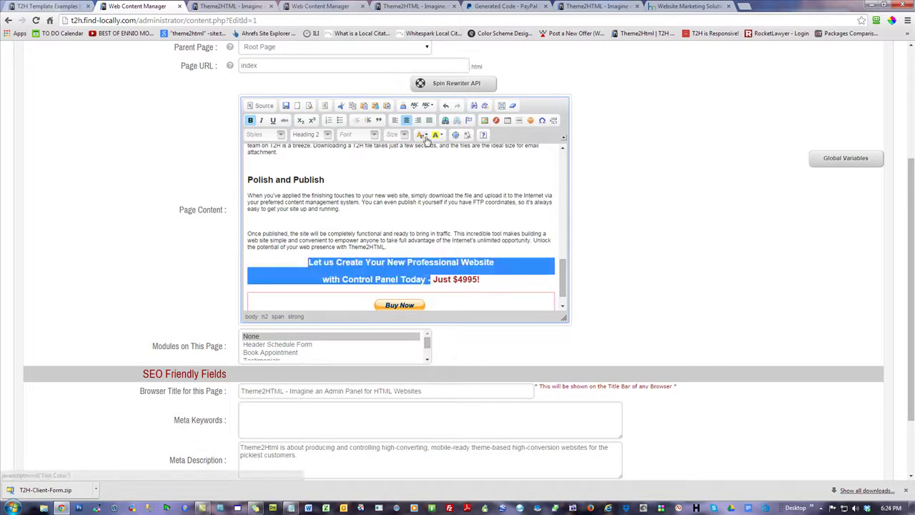
pyautogui.click(424, 136)
pyautogui.click(465, 156)
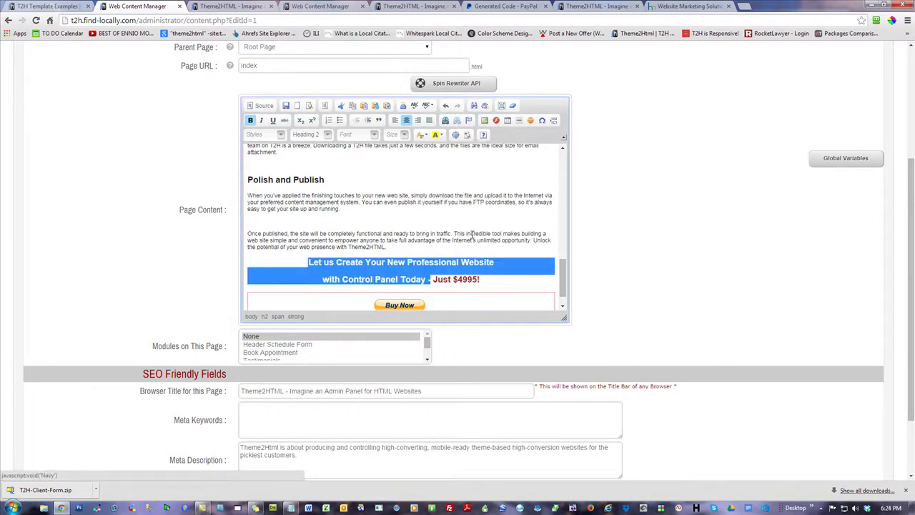
pyautogui.click(504, 233)
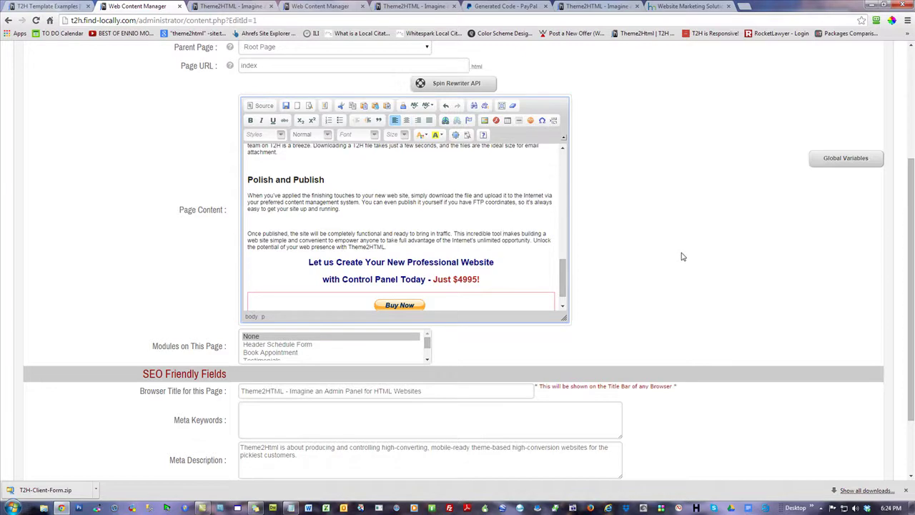
pyautogui.scroll(-2, 683, 256)
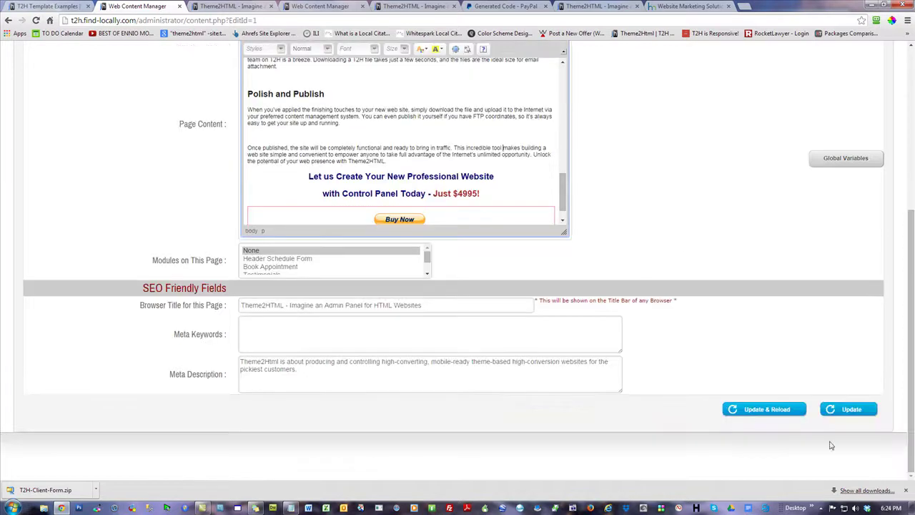
pyautogui.click(850, 409)
pyautogui.click(231, 6)
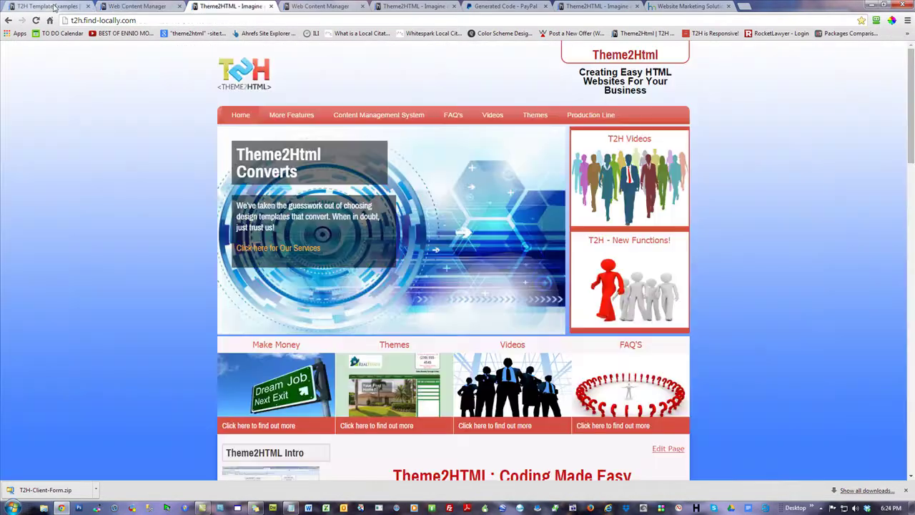
# - Reload the live home page and follow the promo's Buy Now button to the $4,995.00 PayPal checkout
pyautogui.click(35, 20)
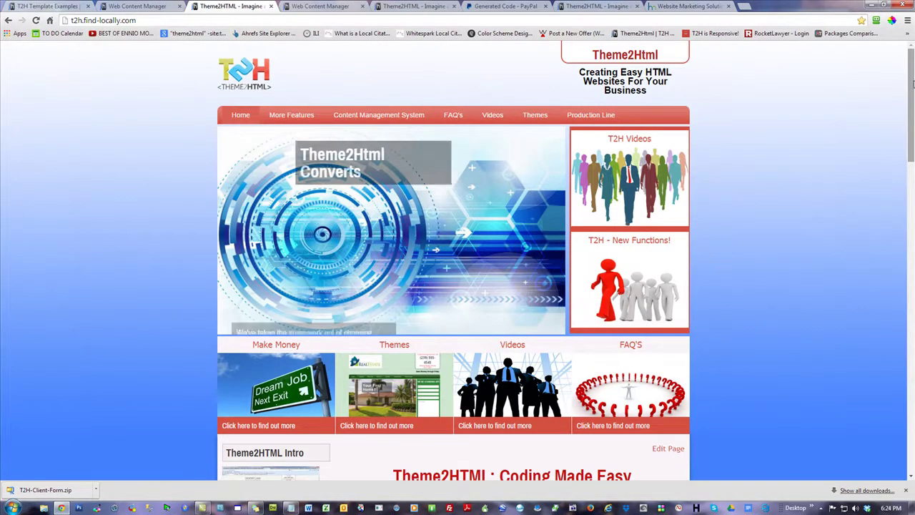
pyautogui.moveTo(904, 93); pyautogui.dragTo(900, 280)
pyautogui.scroll(-6, 829, 270)
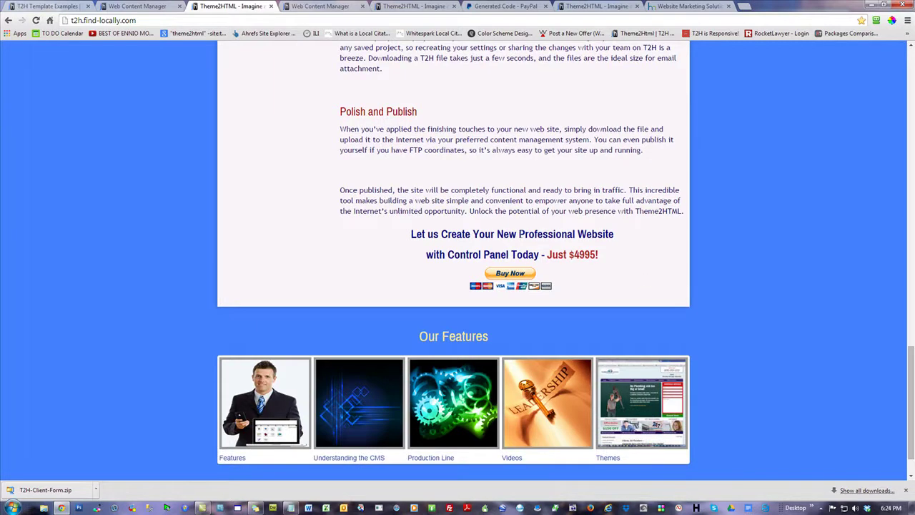
pyautogui.click(513, 278)
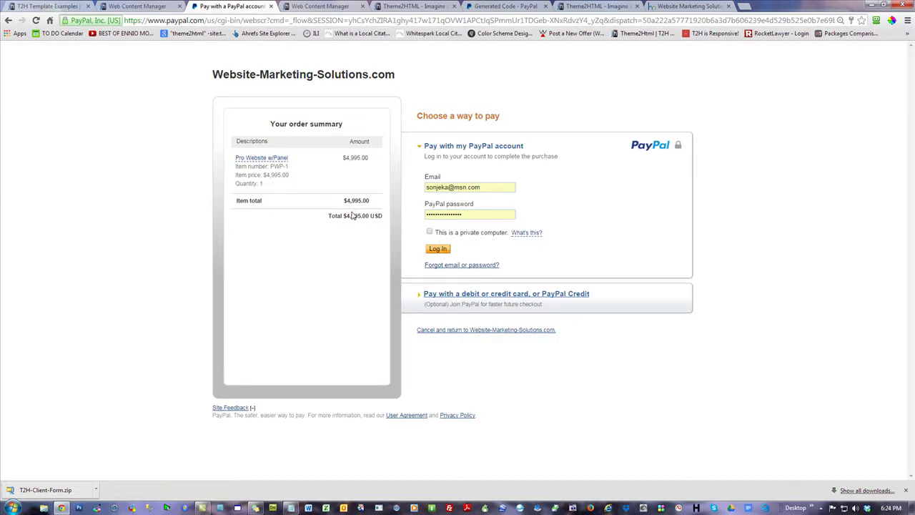
# - Review the $1,995 and $1,750 amounts in the Notepad pricing notes
pyautogui.click(292, 508)
pyautogui.click(398, 223)
pyautogui.scroll(3, 401, 219)
pyautogui.moveTo(368, 52); pyautogui.dragTo(283, 52)
pyautogui.moveTo(491, 51); pyautogui.dragTo(399, 52)
pyautogui.click(411, 226)
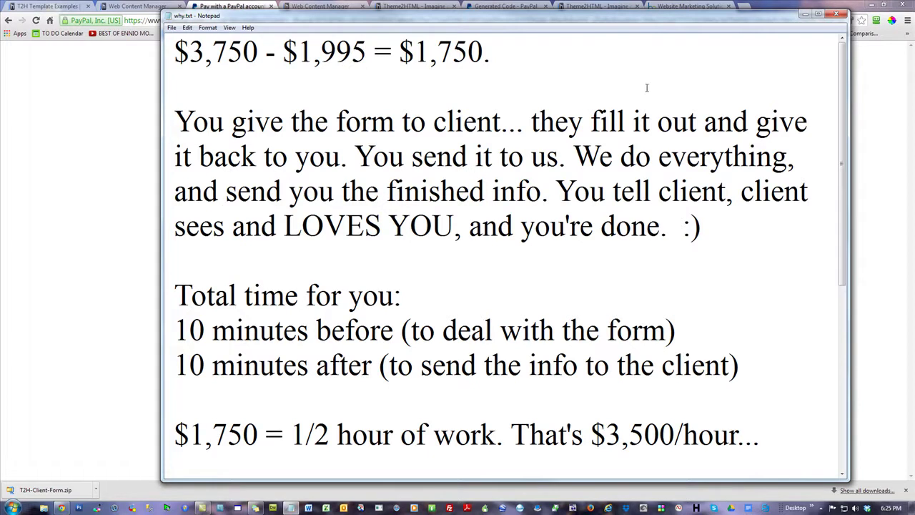
# - Check the PayPal order total of $4,995.00 USD, then switch to the Theme Examples tab
pyautogui.click(100, 157)
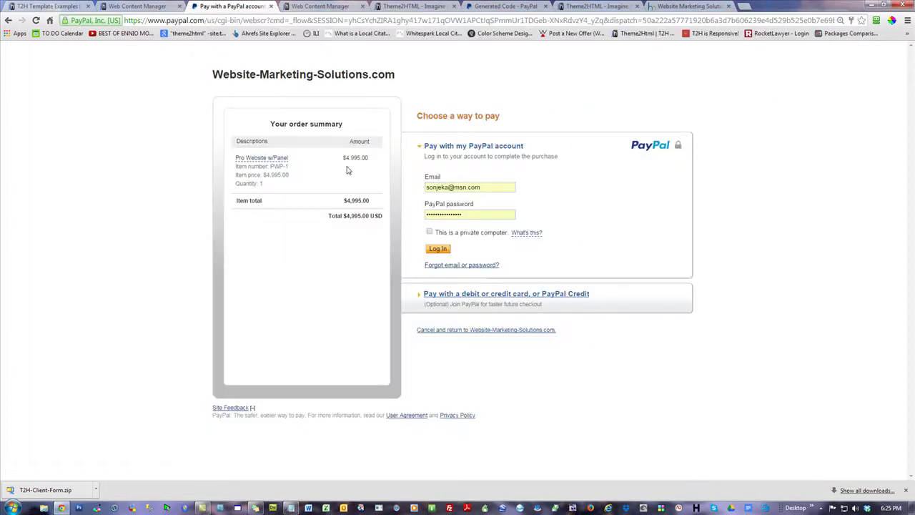
pyautogui.moveTo(381, 215); pyautogui.dragTo(341, 215)
pyautogui.click(131, 156)
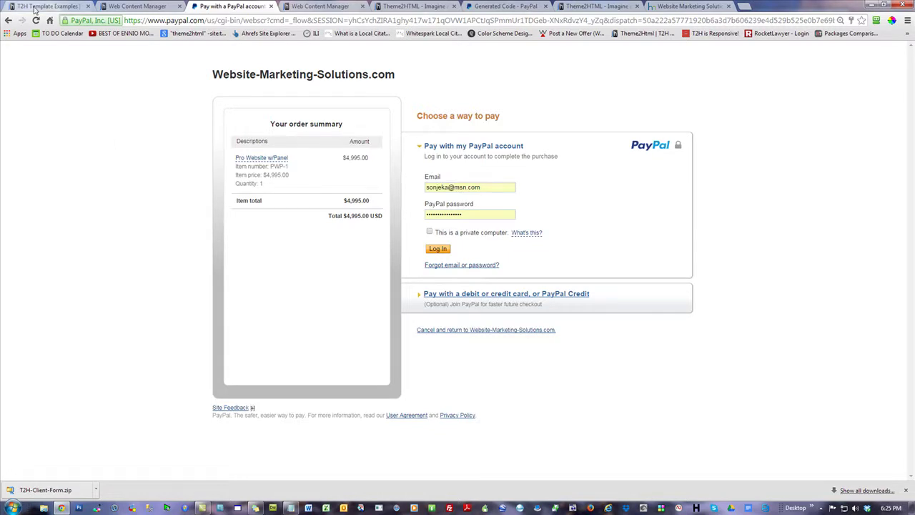
pyautogui.click(34, 7)
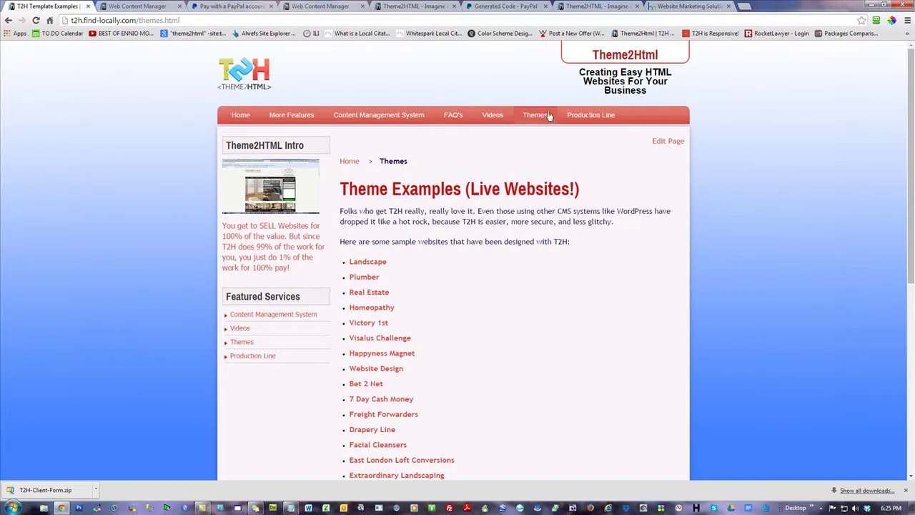
# - View the new $4995 promo heading on the live site's home page
pyautogui.click(241, 118)
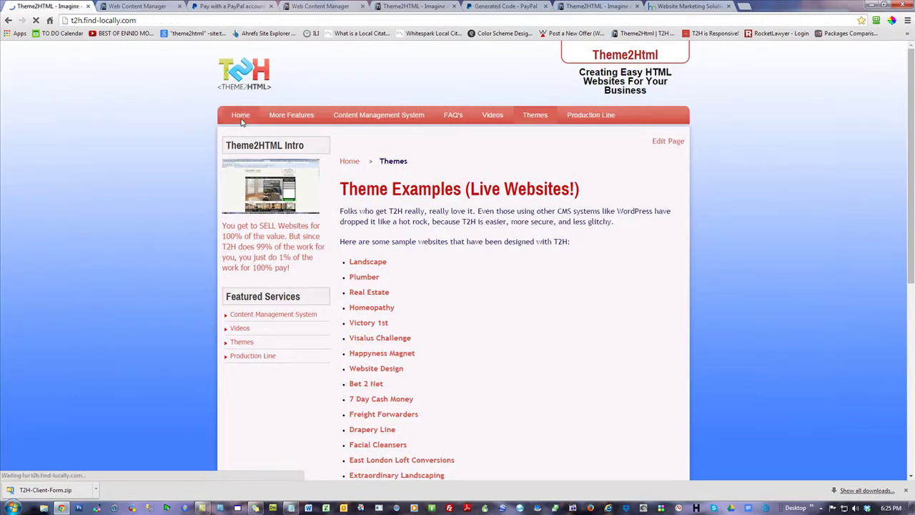
pyautogui.scroll(-15, 732, 300)
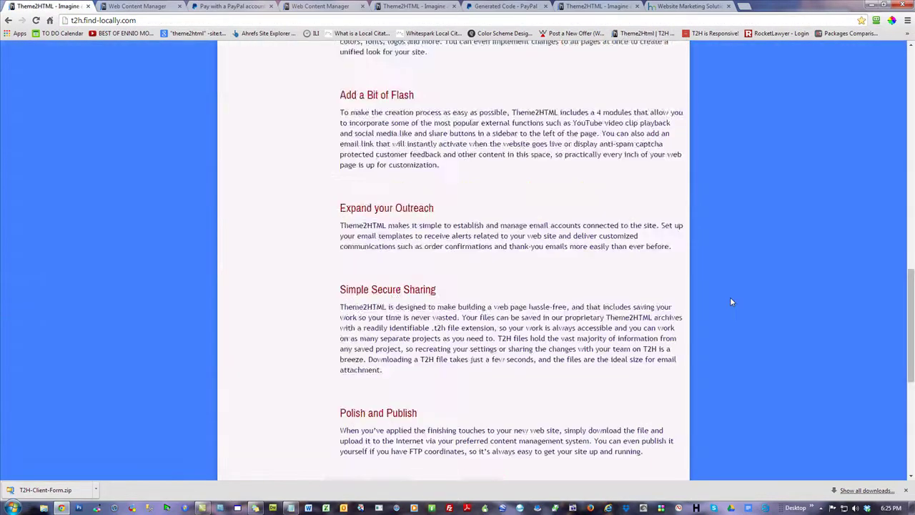
pyautogui.scroll(-4, 730, 302)
pyautogui.moveTo(552, 304); pyautogui.dragTo(397, 252)
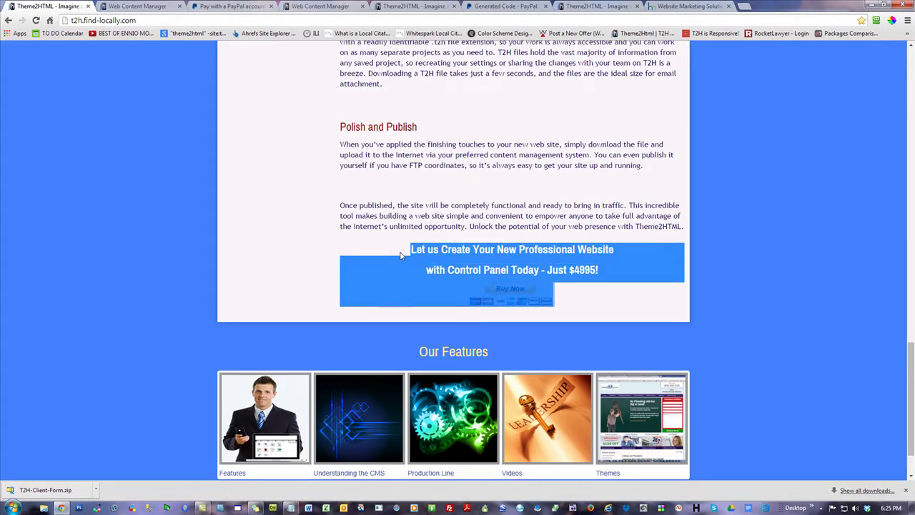
pyautogui.scroll(19, 401, 256)
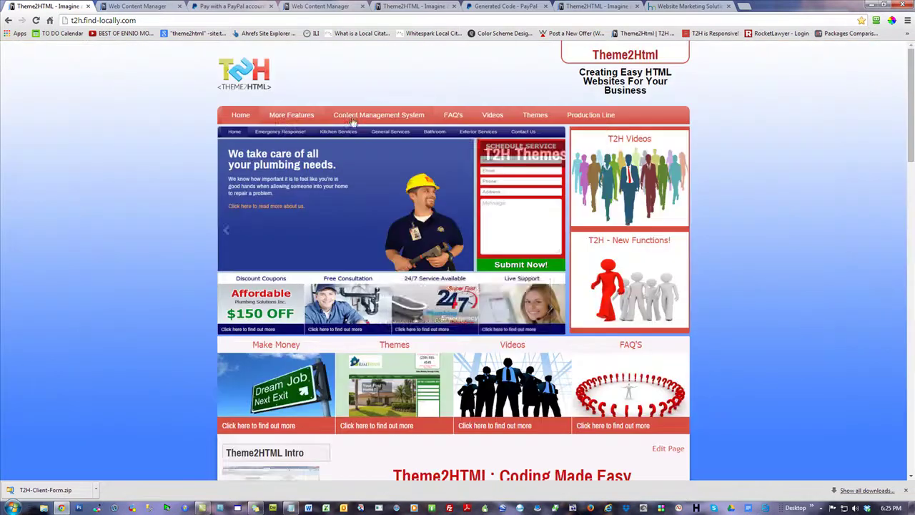
# - Open the More Features page and check its $40-off coupon code line
pyautogui.click(290, 116)
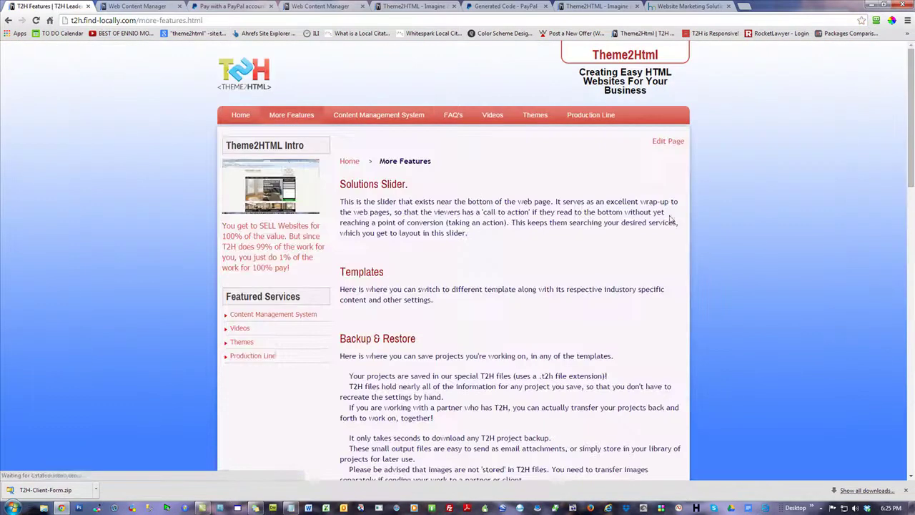
pyautogui.scroll(-10, 755, 286)
pyautogui.scroll(-5, 756, 285)
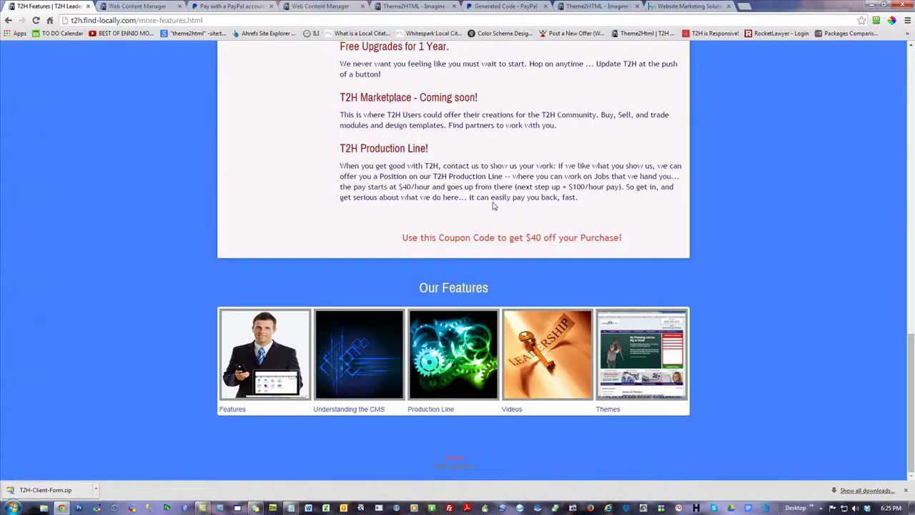
pyautogui.moveTo(624, 234); pyautogui.dragTo(372, 239)
pyautogui.click(510, 211)
pyautogui.scroll(12, 490, 224)
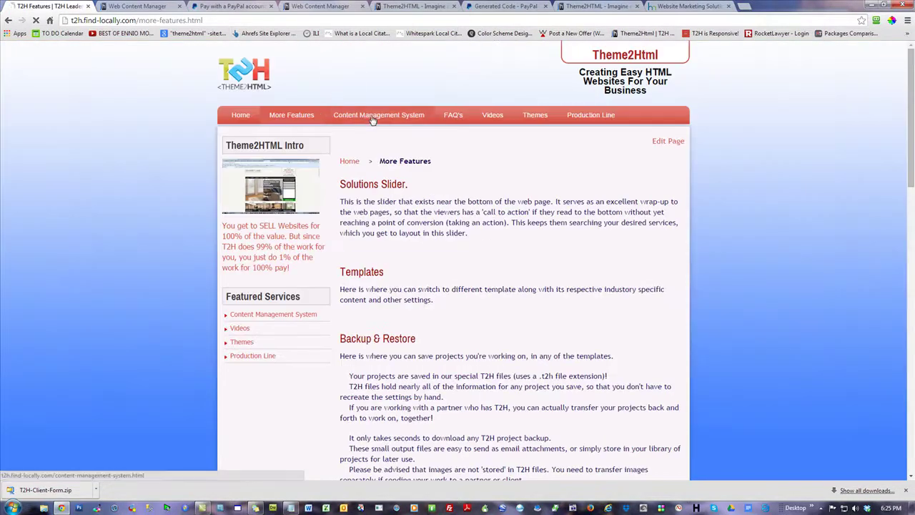
# - Open the Content Management System page and inspect its $40-off coupon line
pyautogui.click(379, 116)
pyautogui.scroll(-5, 660, 285)
pyautogui.moveTo(638, 239); pyautogui.dragTo(396, 231)
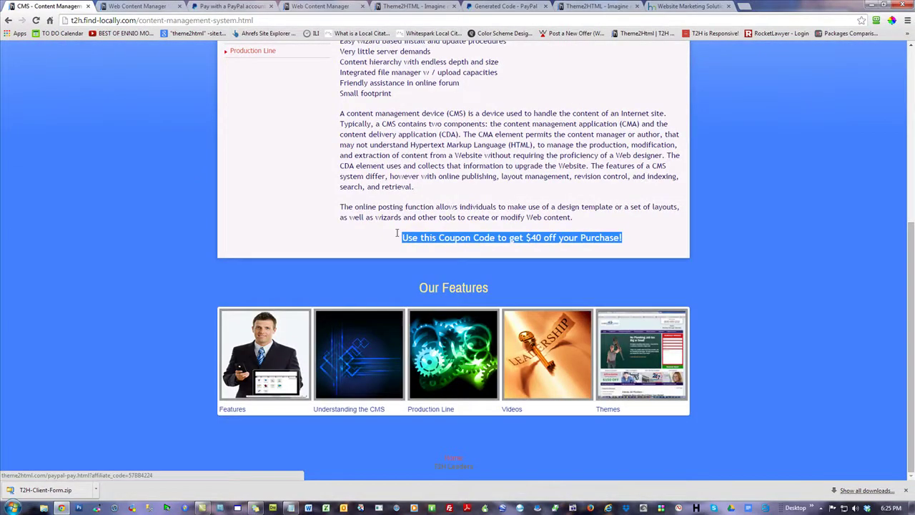
pyautogui.click(625, 254)
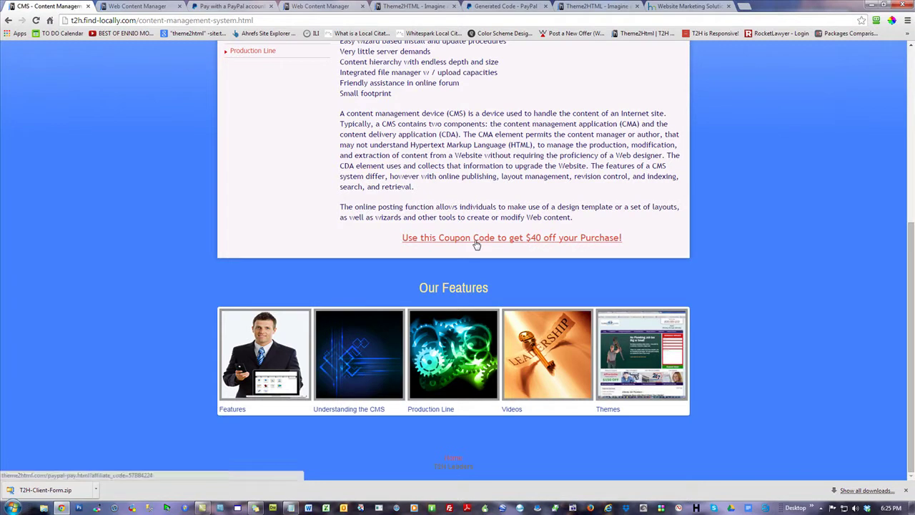
pyautogui.moveTo(620, 238); pyautogui.dragTo(398, 250)
pyautogui.click(600, 252)
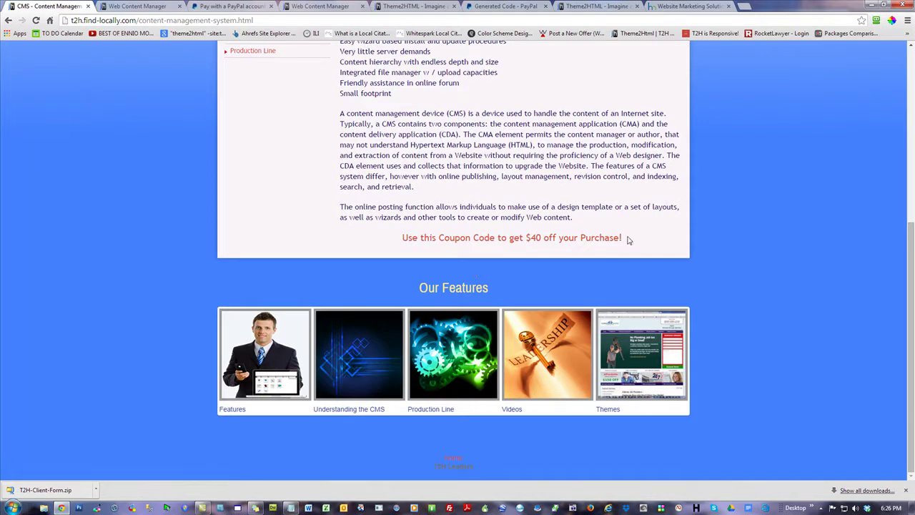
pyautogui.moveTo(622, 238); pyautogui.dragTo(401, 237)
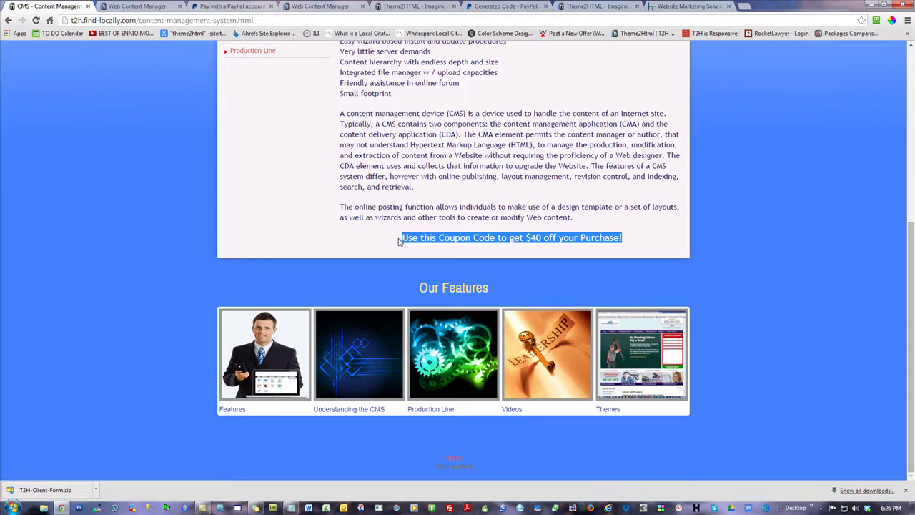
pyautogui.click(511, 257)
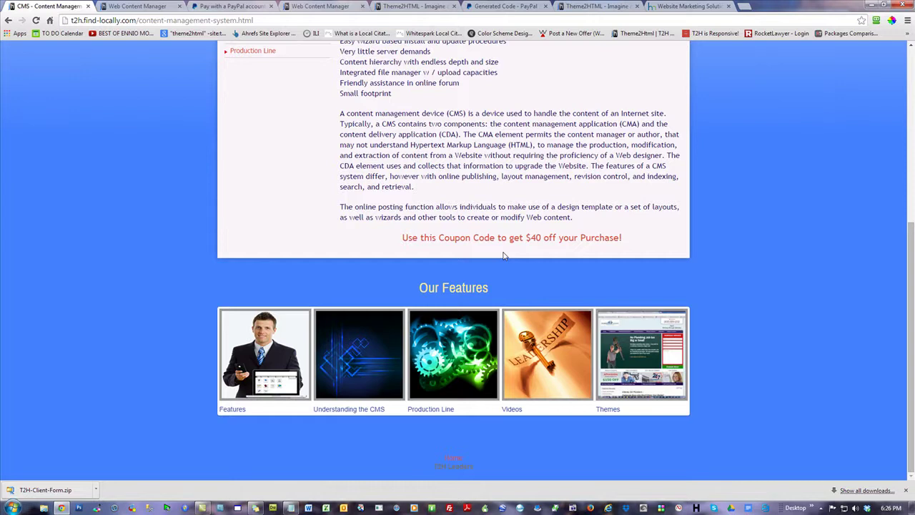
pyautogui.scroll(5, 452, 257)
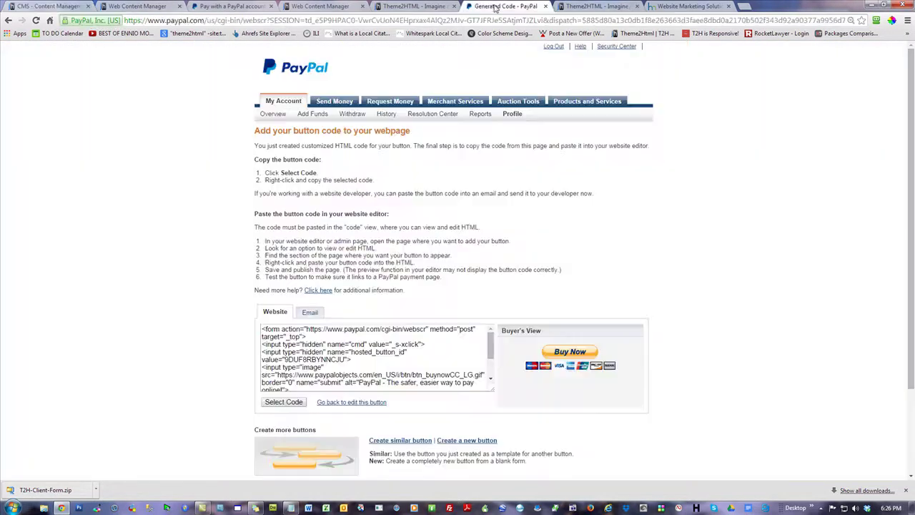
# - Close the PayPal button code, duplicate Theme2HTML and Website Marketing tabs
pyautogui.click(496, 7)
pyautogui.click(546, 6)
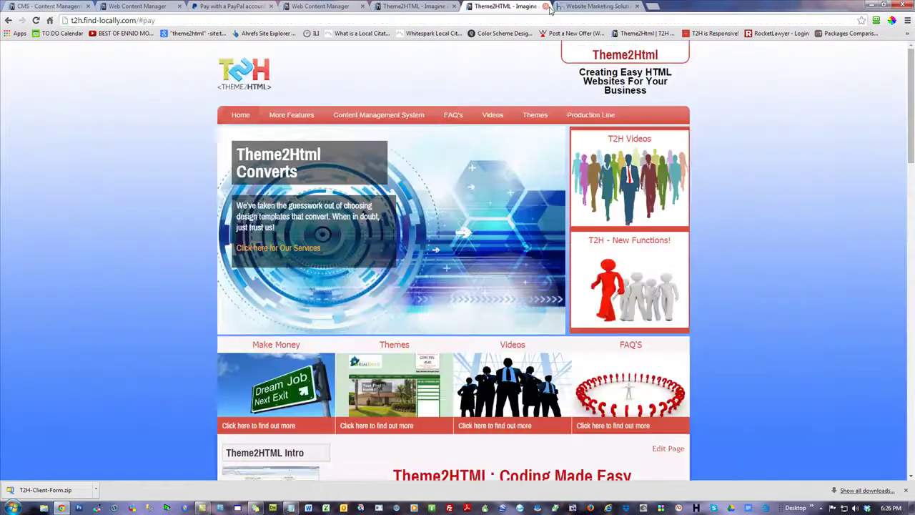
pyautogui.click(546, 6)
pyautogui.click(547, 6)
pyautogui.scroll(2, 668, 273)
pyautogui.scroll(5, 594, 322)
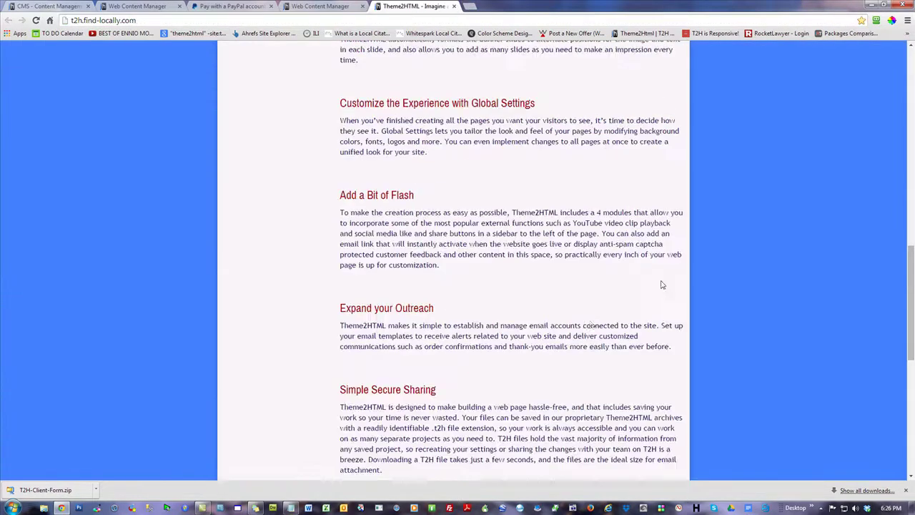
pyautogui.scroll(10, 586, 325)
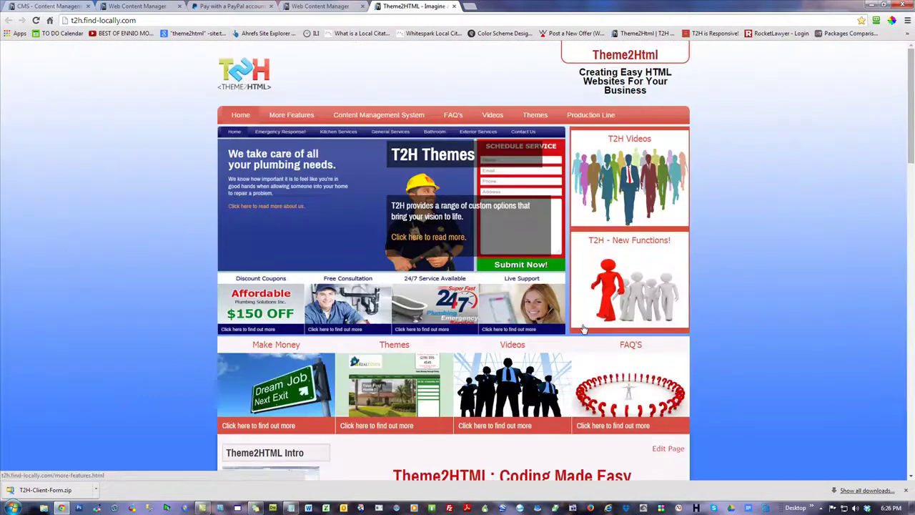
# - Go to the live Home page and review the $4995 promo heading and Buy Now button
pyautogui.click(50, 7)
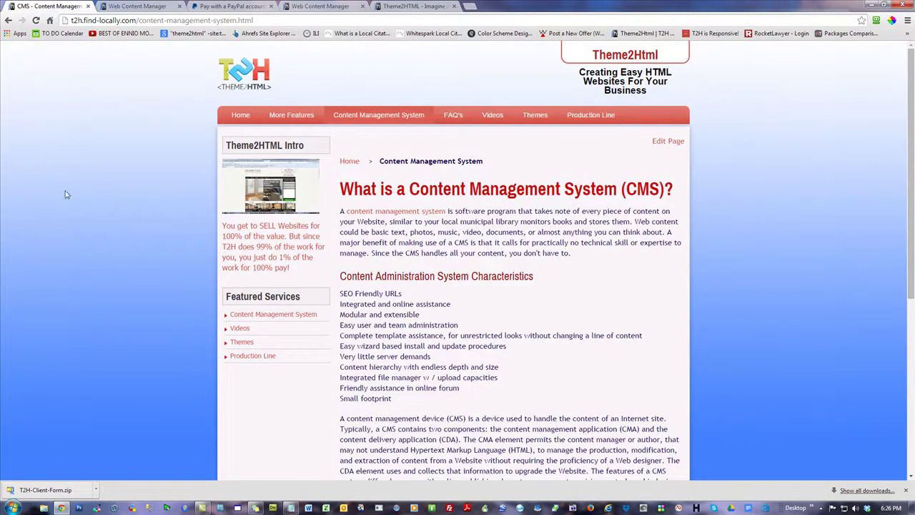
pyautogui.click(242, 115)
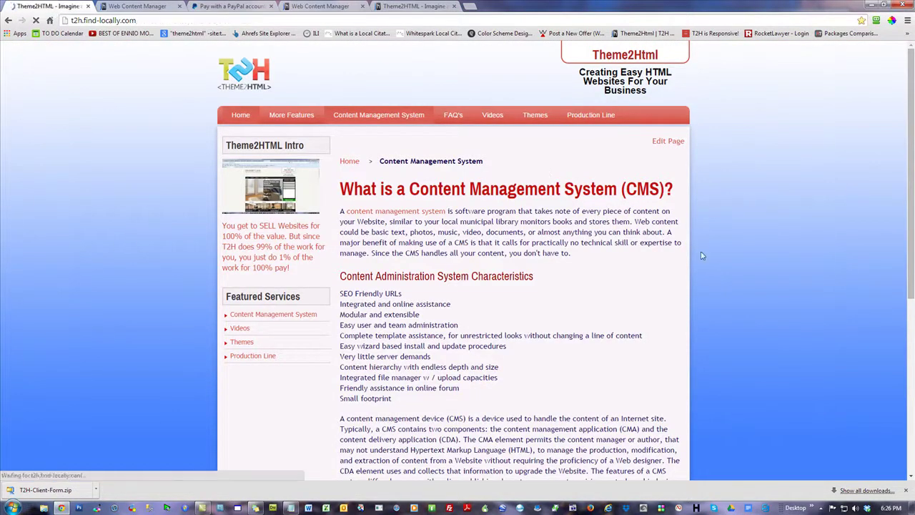
pyautogui.scroll(-20, 741, 288)
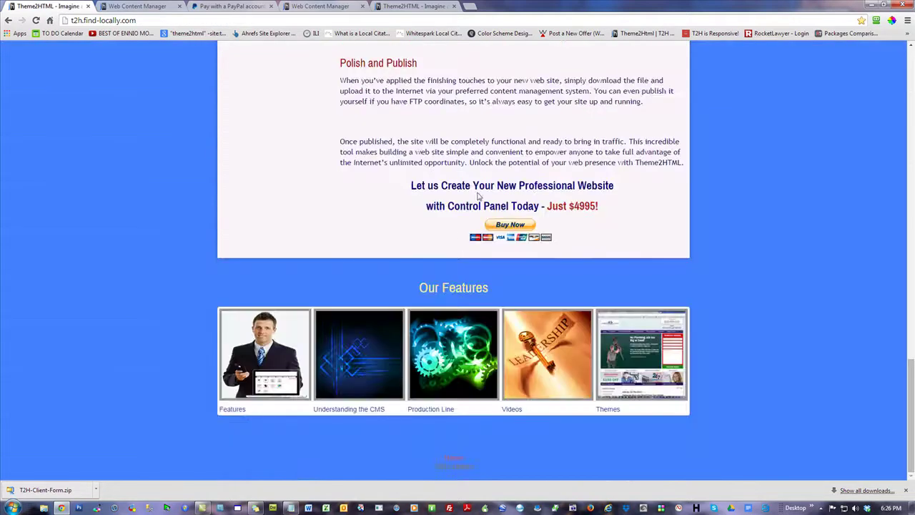
pyautogui.scroll(4, 580, 242)
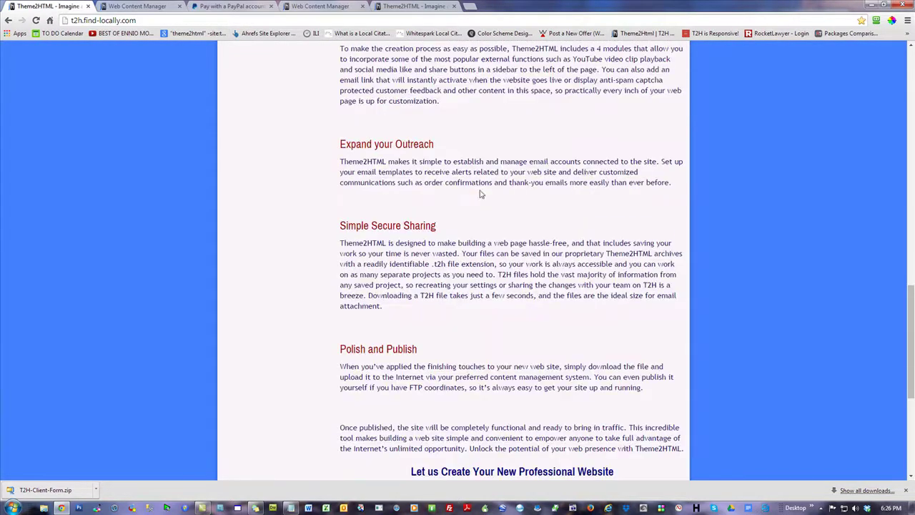
pyautogui.scroll(6, 502, 135)
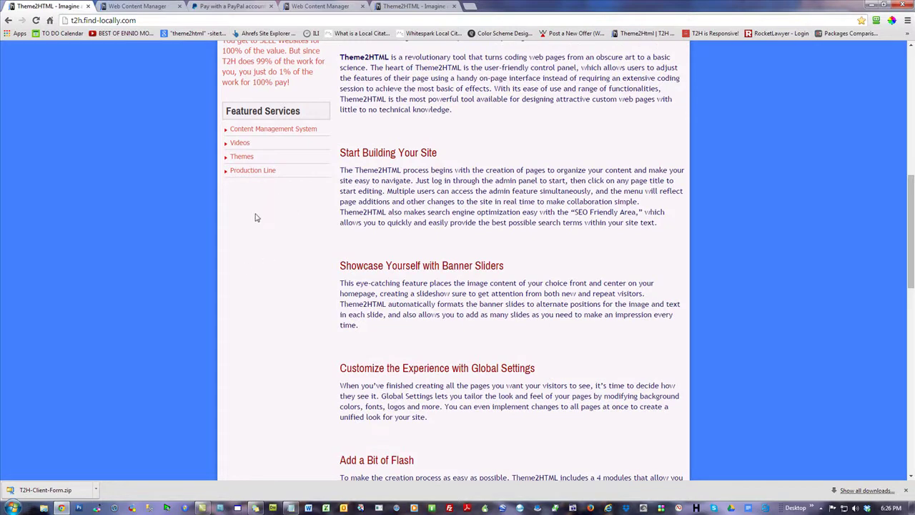
pyautogui.scroll(-6, 536, 364)
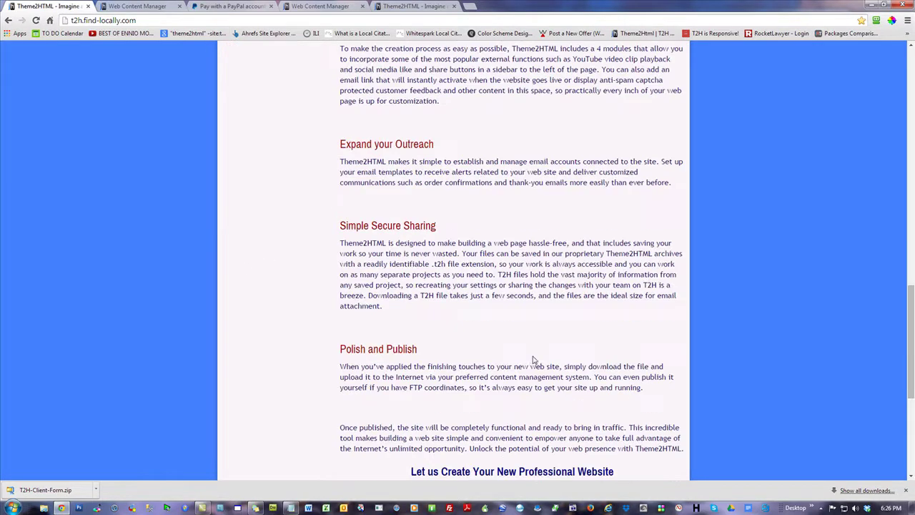
pyautogui.scroll(10, 533, 360)
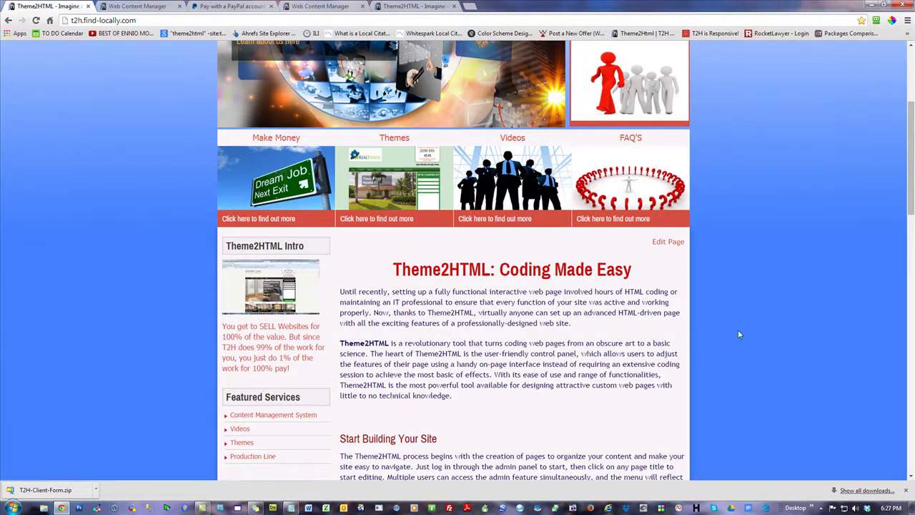
pyautogui.scroll(3, 762, 320)
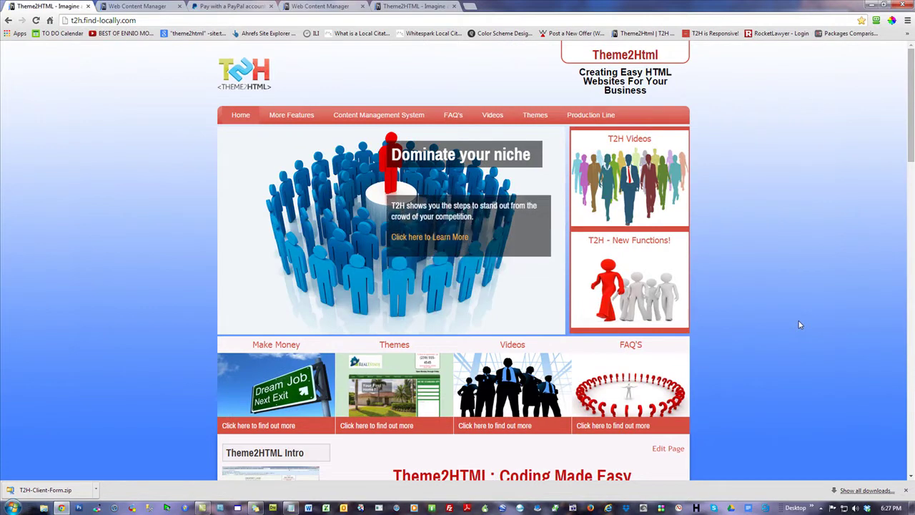
pyautogui.scroll(-4, 757, 288)
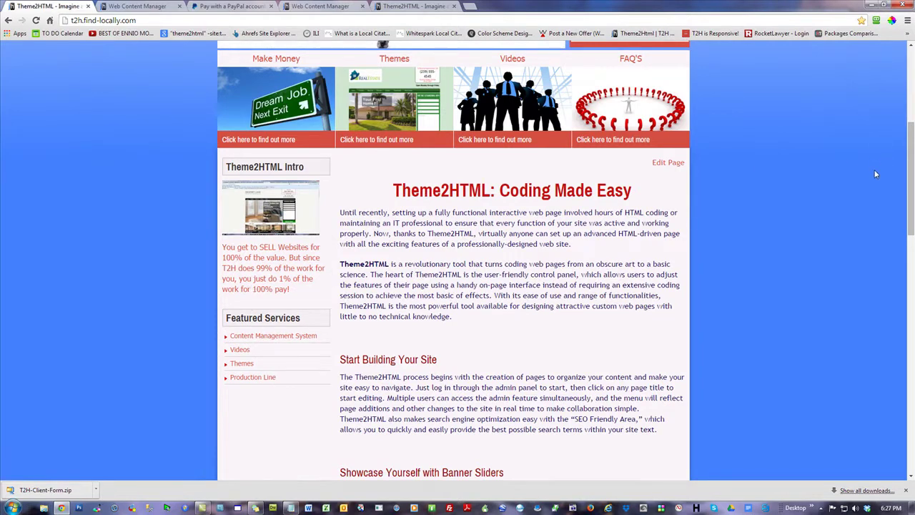
pyautogui.scroll(4, 827, 312)
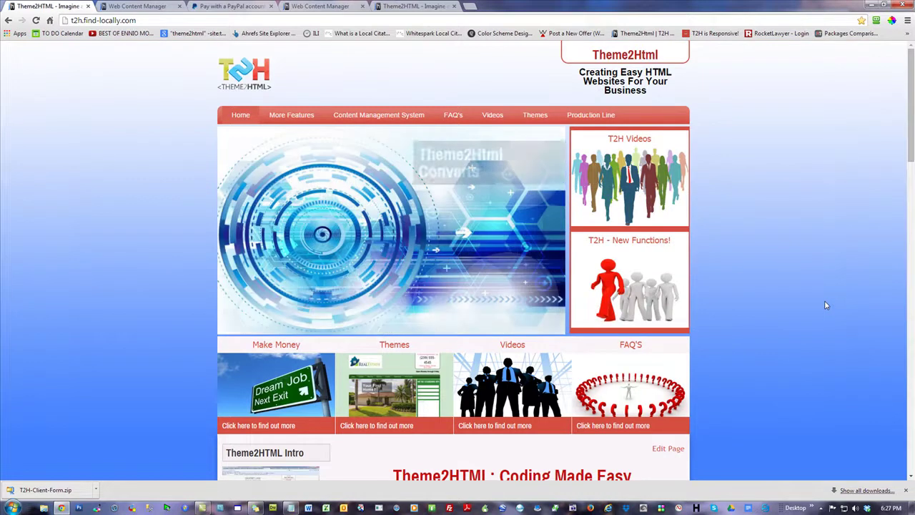
pyautogui.scroll(-4, 827, 305)
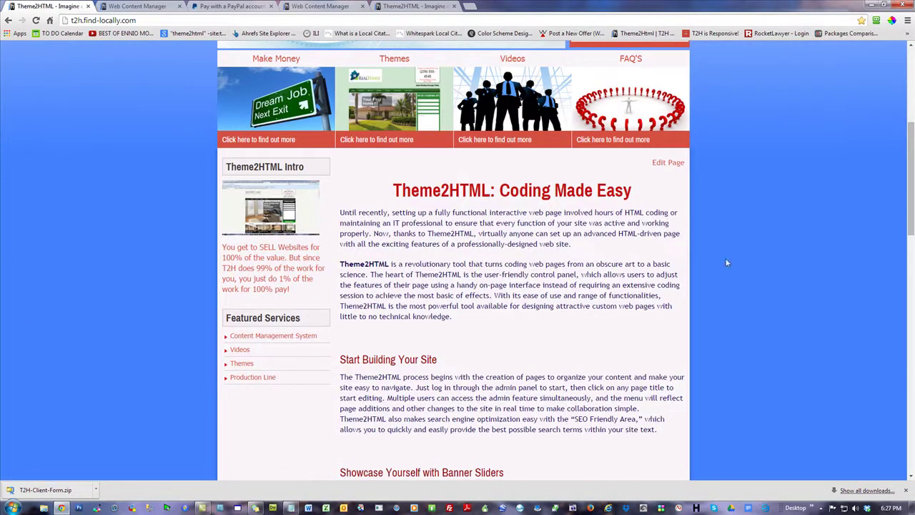
pyautogui.scroll(2, 728, 258)
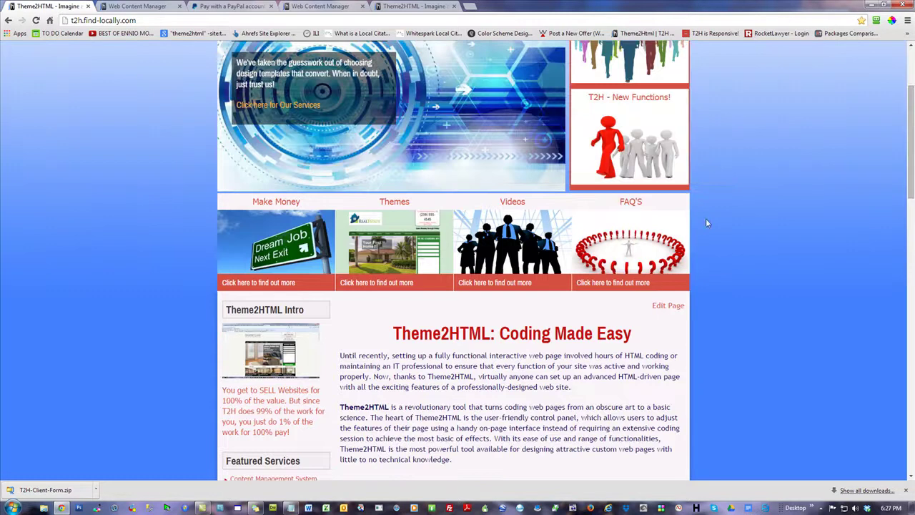
# - Disable the YouTube Video widget in the Left SideBar manager and view the live home page
pyautogui.click(136, 6)
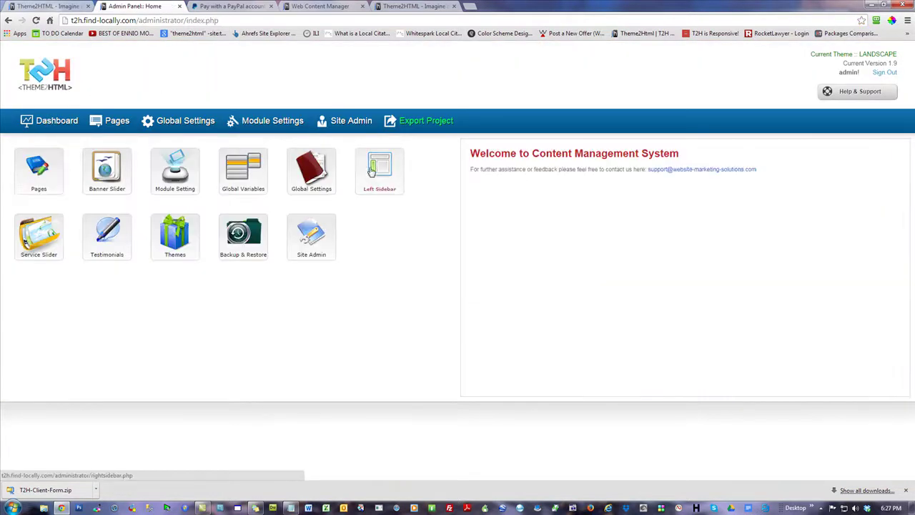
pyautogui.click(373, 173)
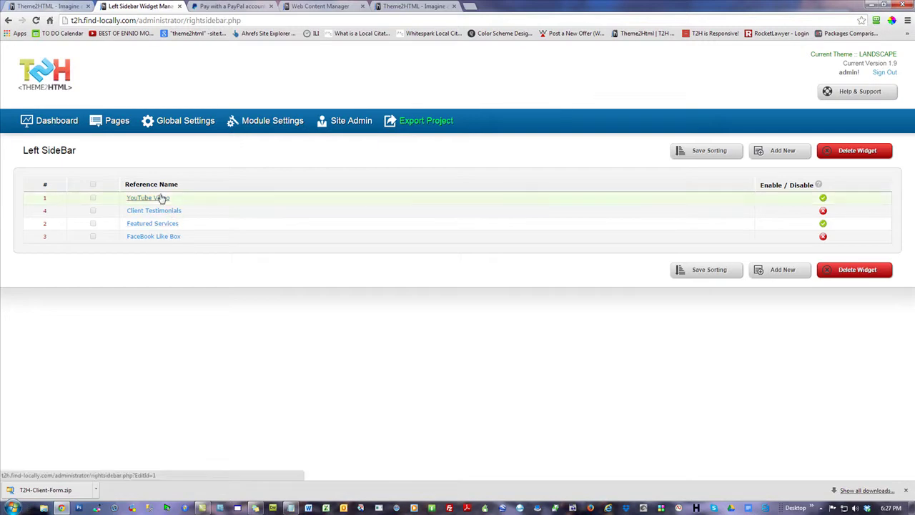
pyautogui.click(820, 199)
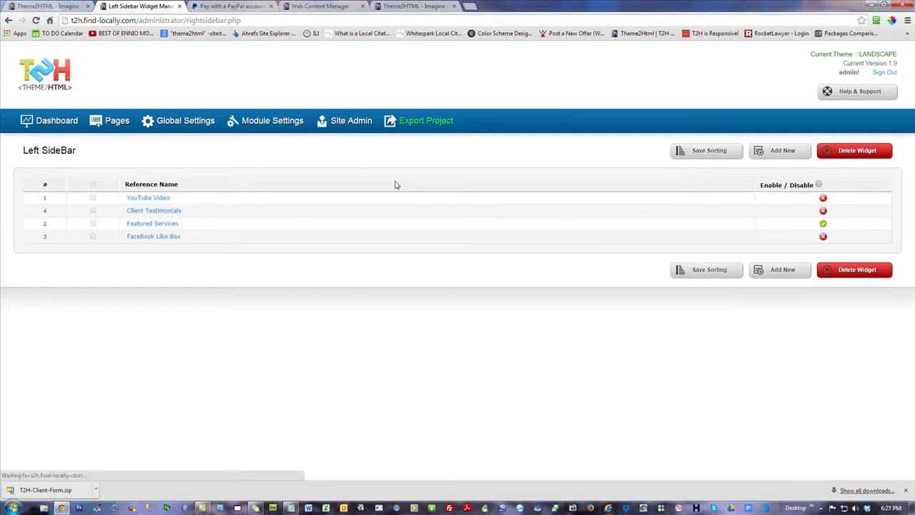
pyautogui.click(47, 6)
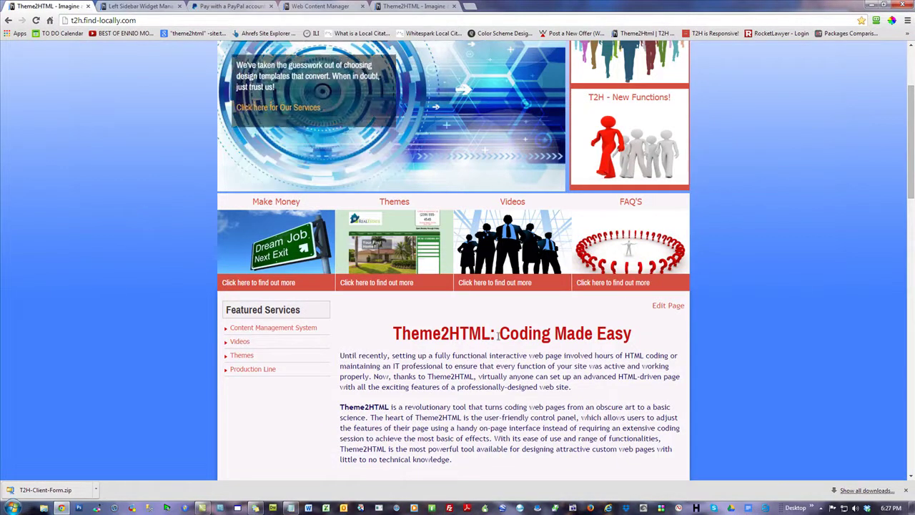
pyautogui.moveTo(493, 334); pyautogui.dragTo(388, 334)
# - Scroll the home page to the 'Just $4995!' promo and Buy Now button, then return to the widget admin
pyautogui.click(781, 236)
pyautogui.scroll(2, 745, 310)
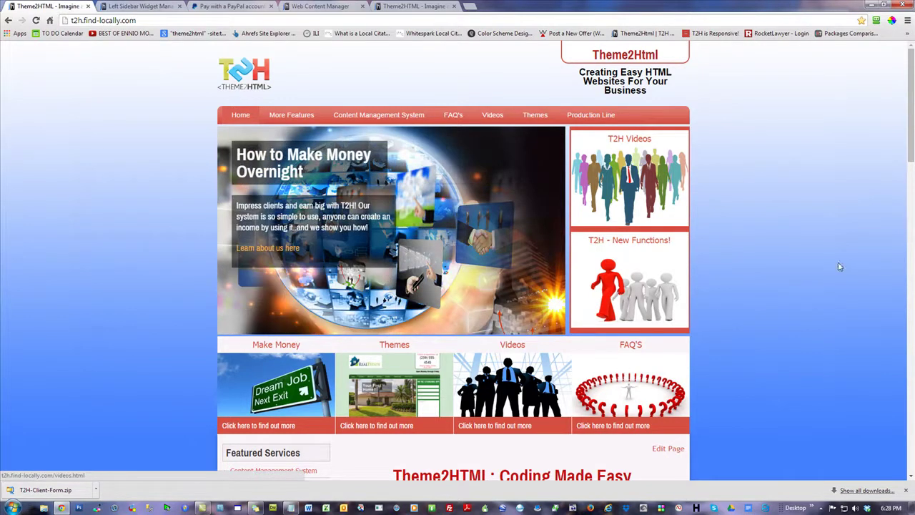
pyautogui.scroll(-2, 839, 267)
pyautogui.scroll(2, 839, 267)
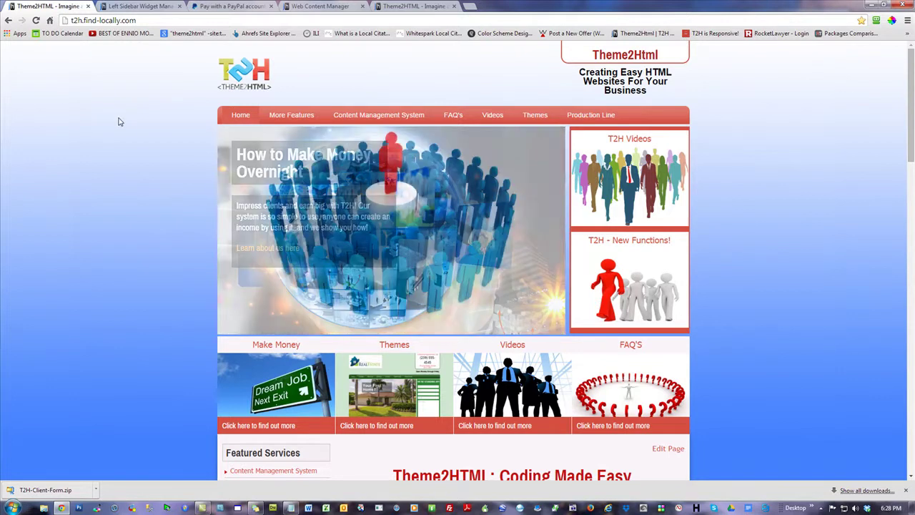
pyautogui.scroll(-10, 119, 122)
pyautogui.scroll(-4, 118, 204)
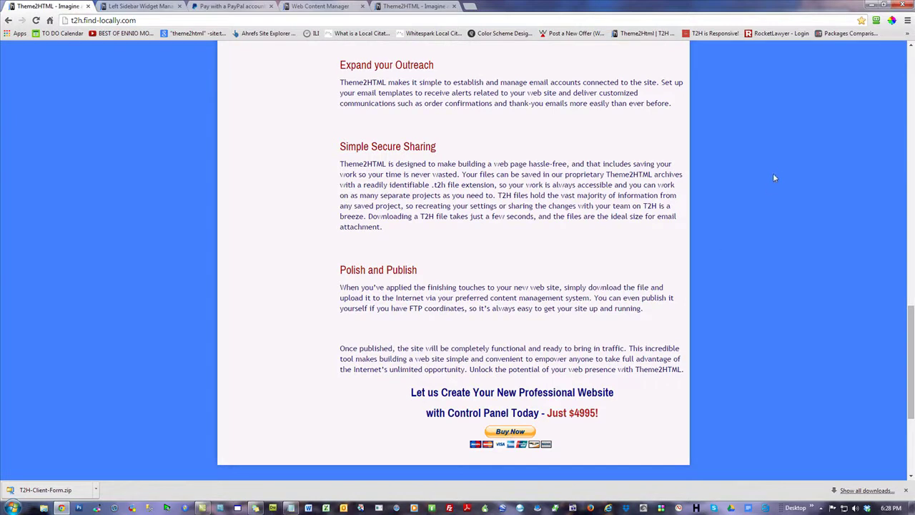
pyautogui.click(146, 6)
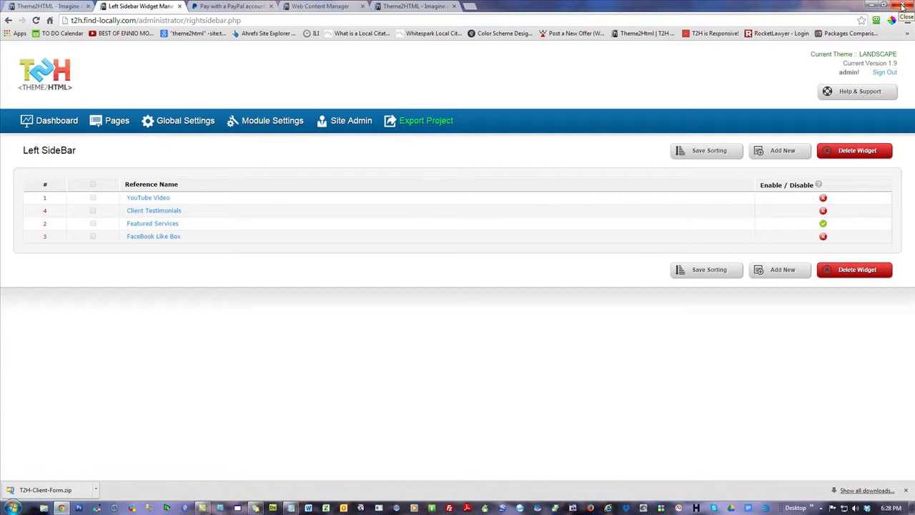
# - Close Chrome and create a new text document named buy-now.txt on the desktop
pyautogui.click(903, 6)
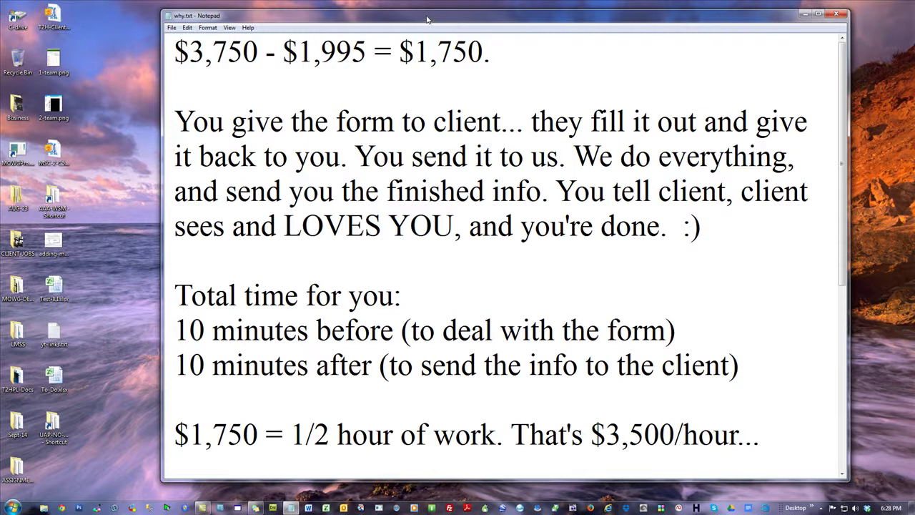
pyautogui.moveTo(429, 15); pyautogui.dragTo(914, 300)
pyautogui.rightClick(237, 126)
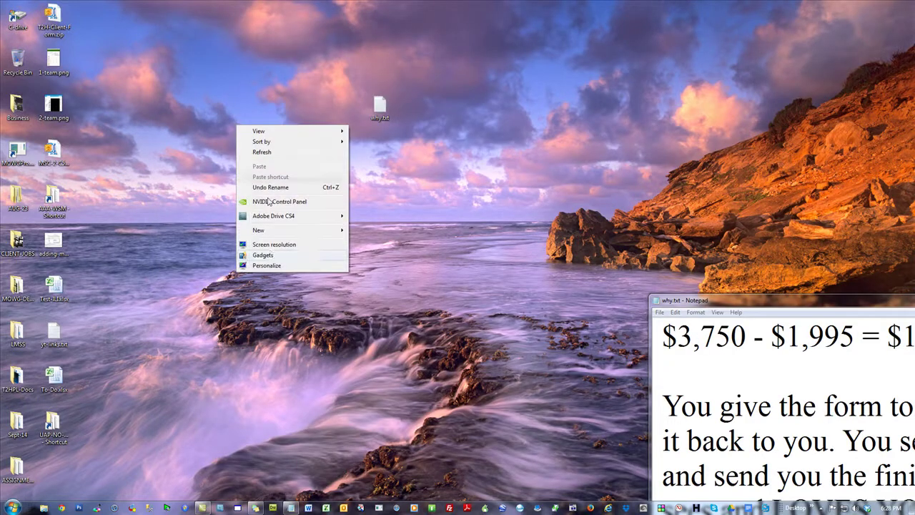
pyautogui.moveTo(294, 236)
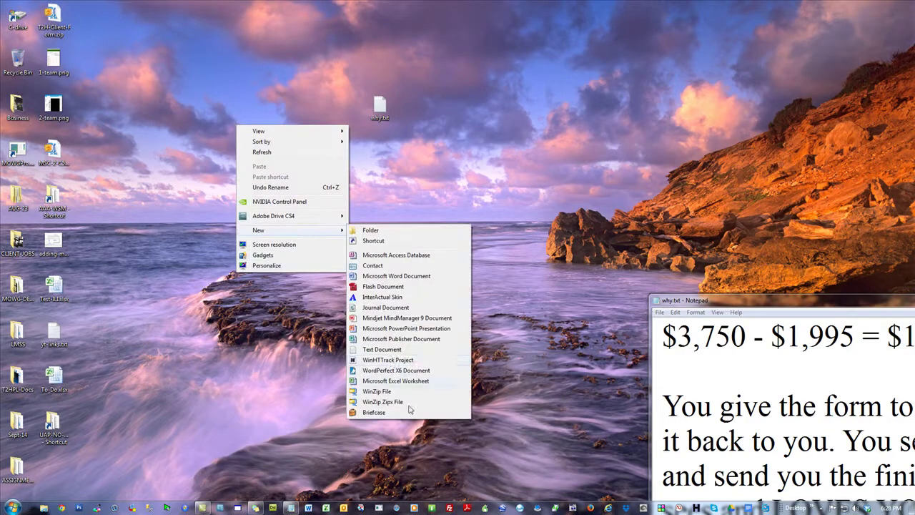
pyautogui.click(363, 355)
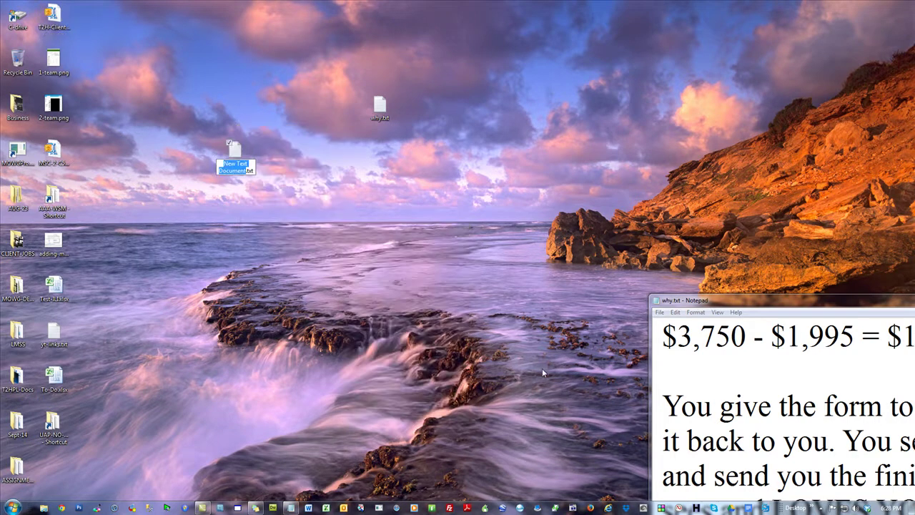
pyautogui.write('busy now')
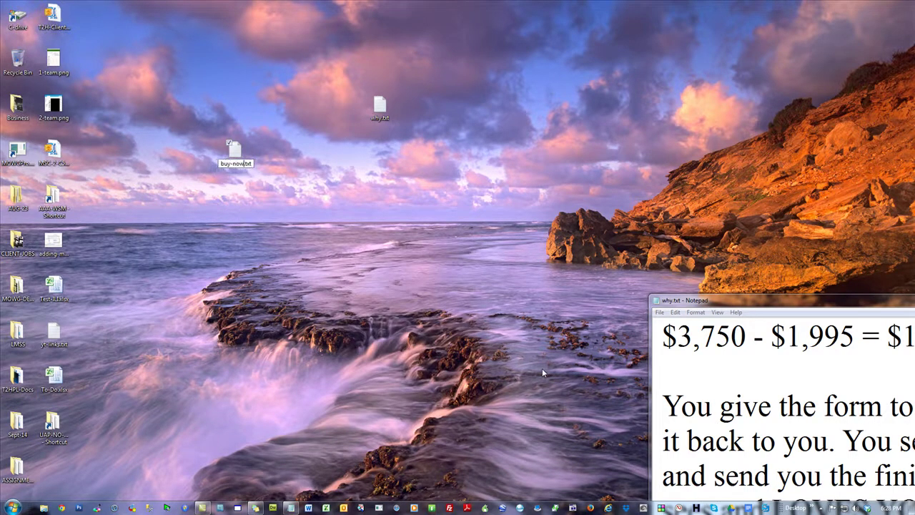
pyautogui.press('Return')
# - Paste the PayPal Buy Now button code into buy-now.txt and save it
pyautogui.doubleClick(236, 152)
pyautogui.rightClick(306, 91)
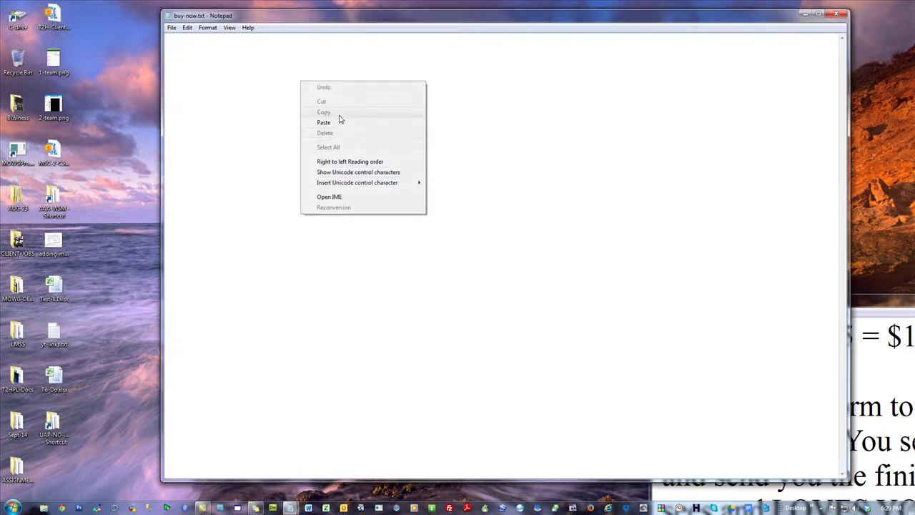
pyautogui.click(346, 116)
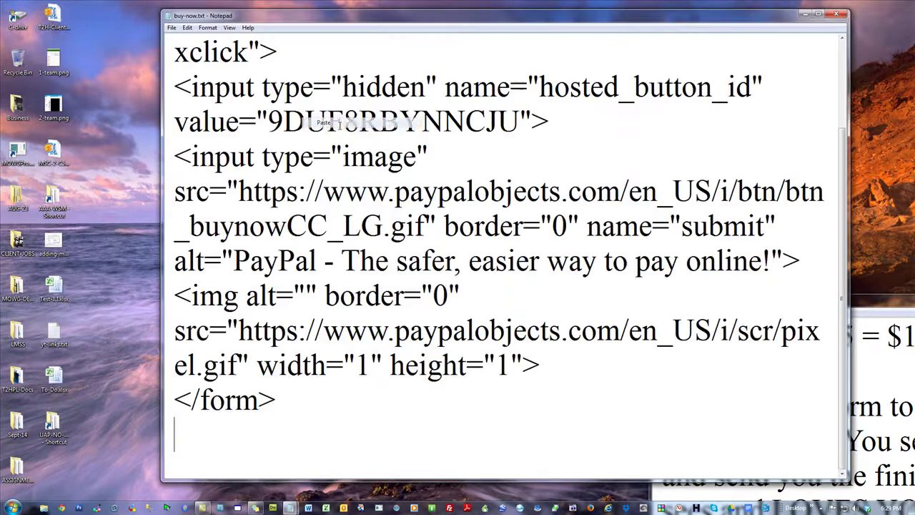
pyautogui.click(837, 14)
pyautogui.click(435, 260)
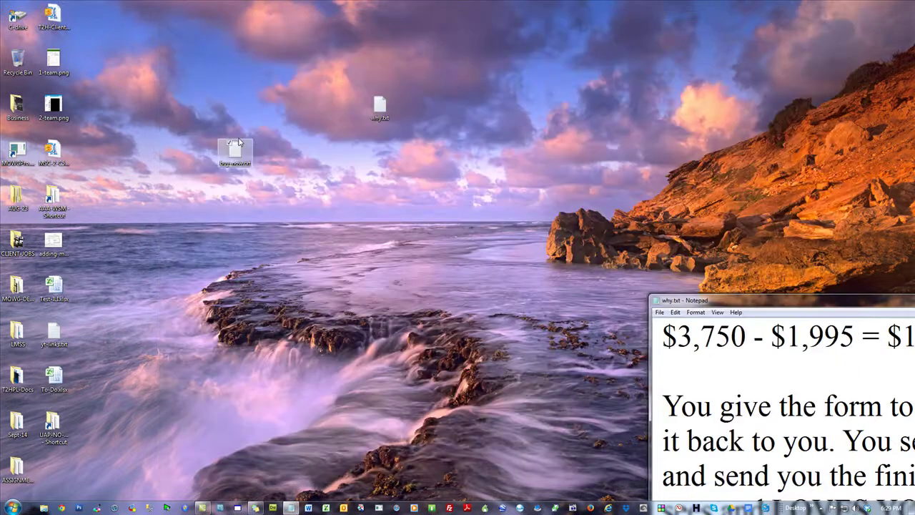
# - Rename the file to buy-now.html, accept the extension change, and open it in the browser
pyautogui.rightClick(232, 159)
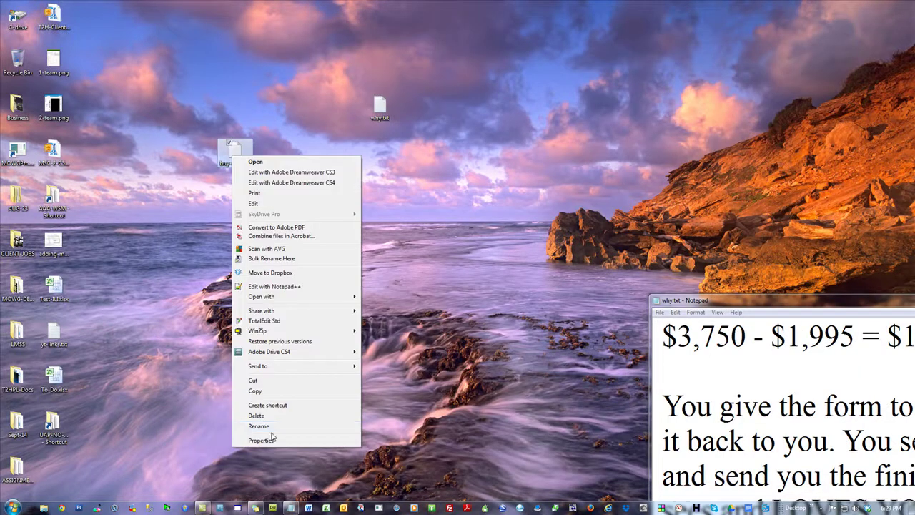
pyautogui.click(272, 427)
pyautogui.doubleClick(246, 164)
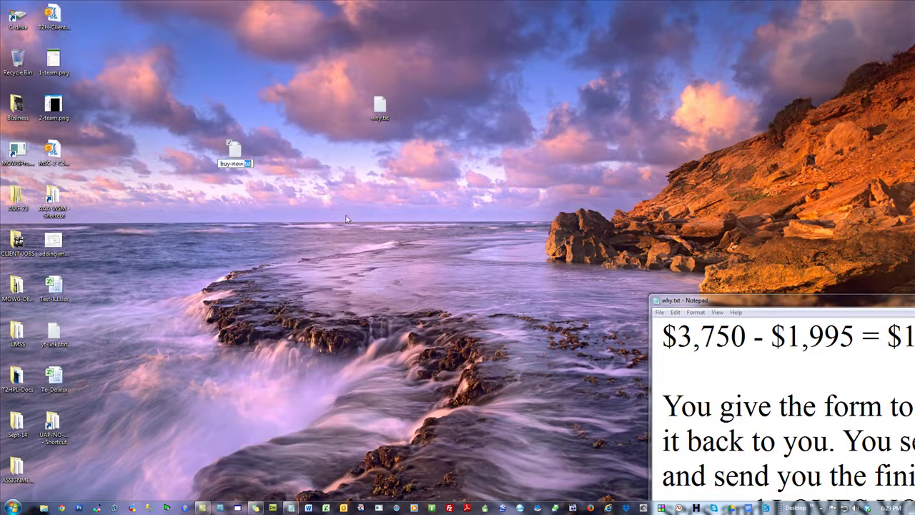
pyautogui.write('html')
pyautogui.press('Return')
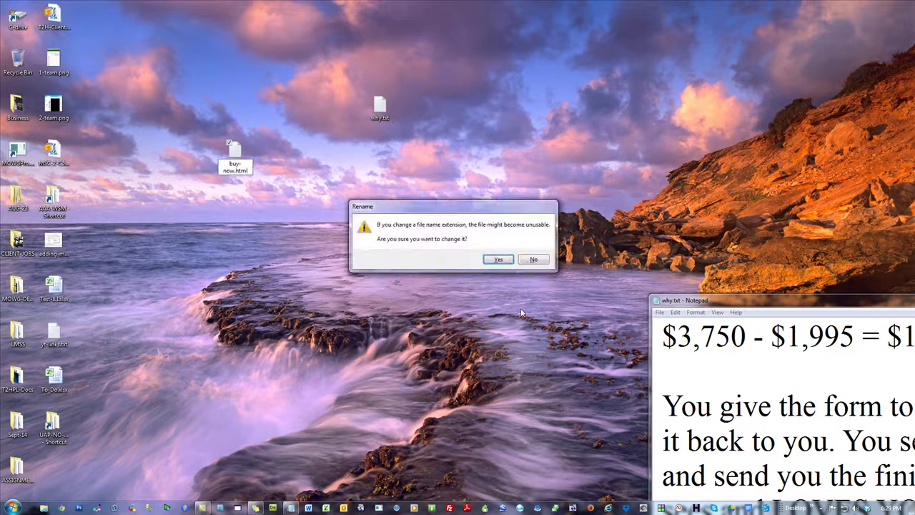
pyautogui.press('Return')
pyautogui.doubleClick(236, 154)
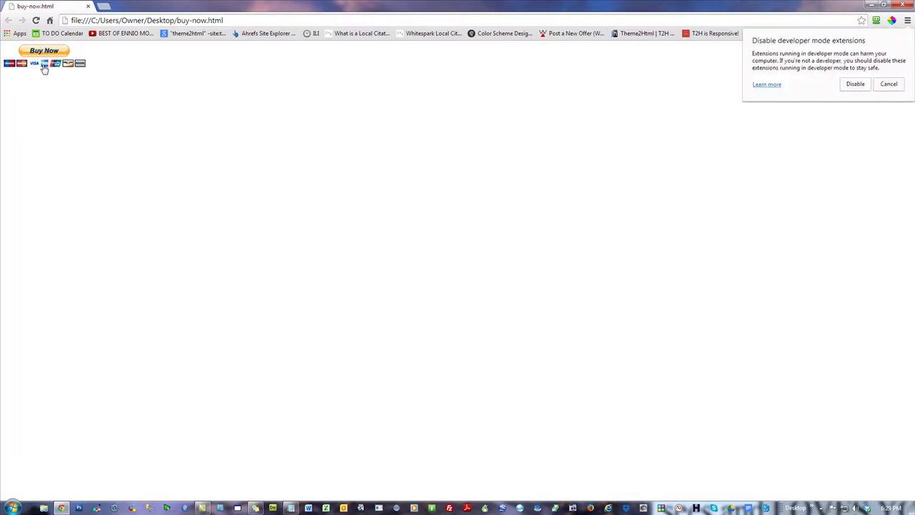
# - Dismiss the developer extensions bubble and test Buy Now, reaching PayPal checkout for $4,995.00 Pro Website
pyautogui.click(889, 85)
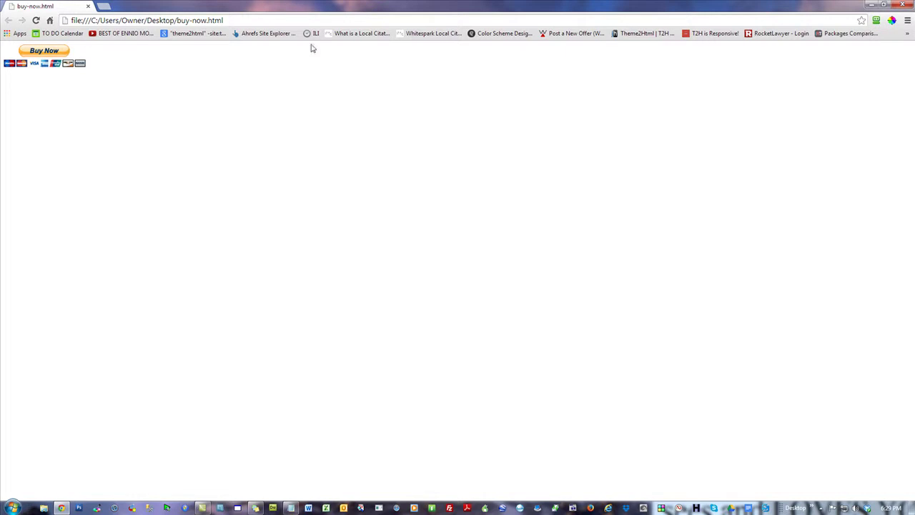
pyautogui.click(43, 51)
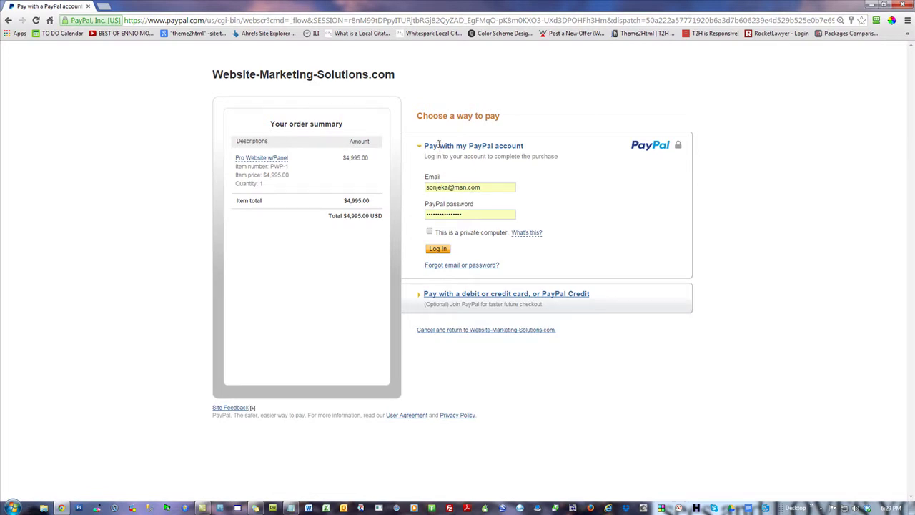
# - Close Chrome and drag buy-now.html and why.txt into the Recycle Bin
pyautogui.click(901, 9)
pyautogui.moveTo(235, 150); pyautogui.dragTo(272, 287)
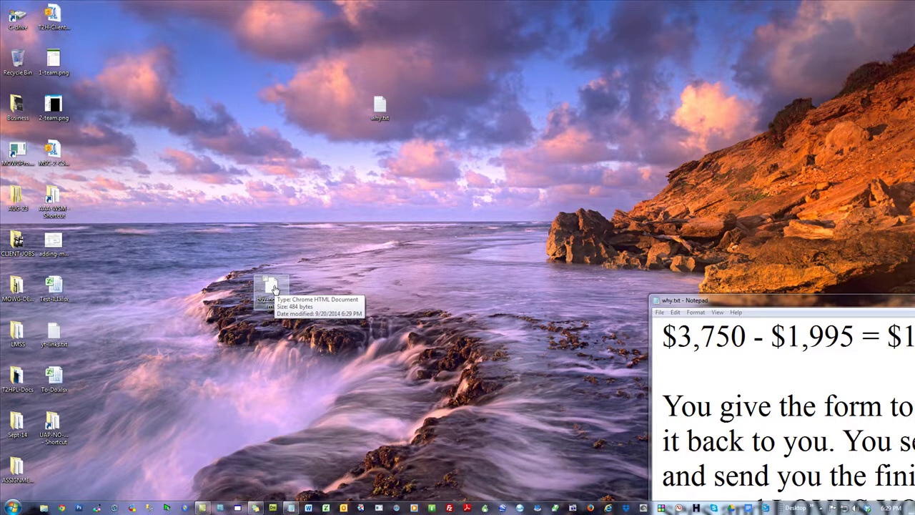
pyautogui.moveTo(275, 289); pyautogui.dragTo(19, 62)
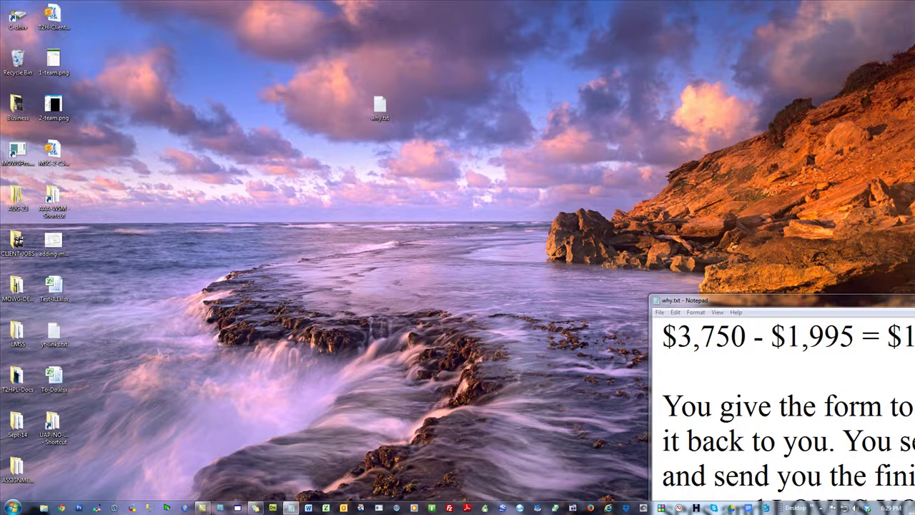
pyautogui.click(291, 508)
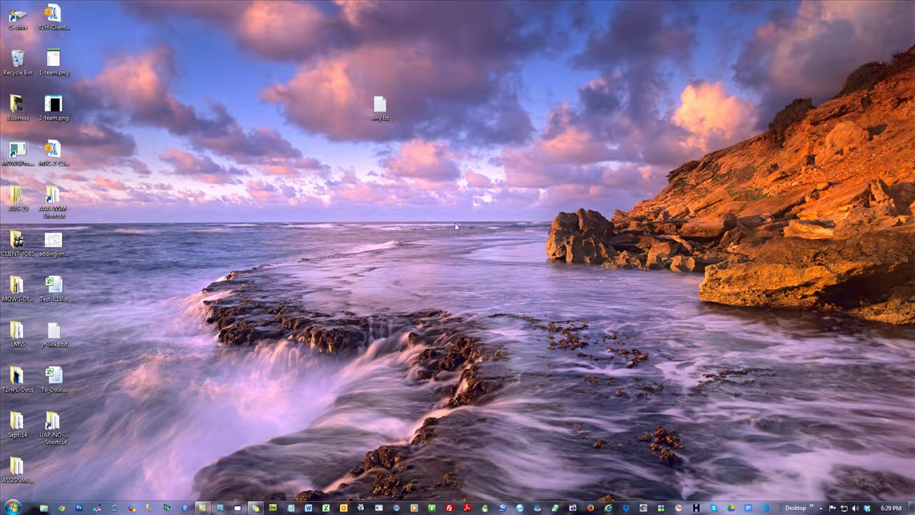
pyautogui.moveTo(380, 107); pyautogui.dragTo(19, 61)
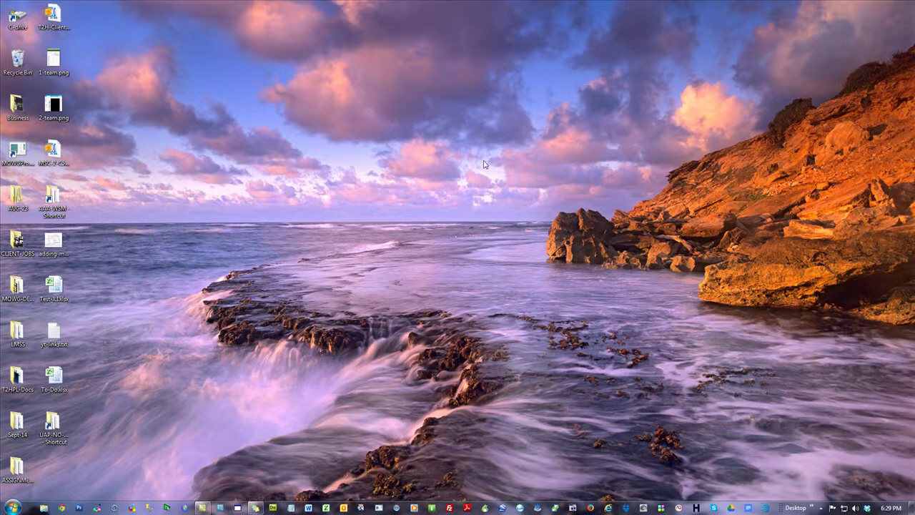